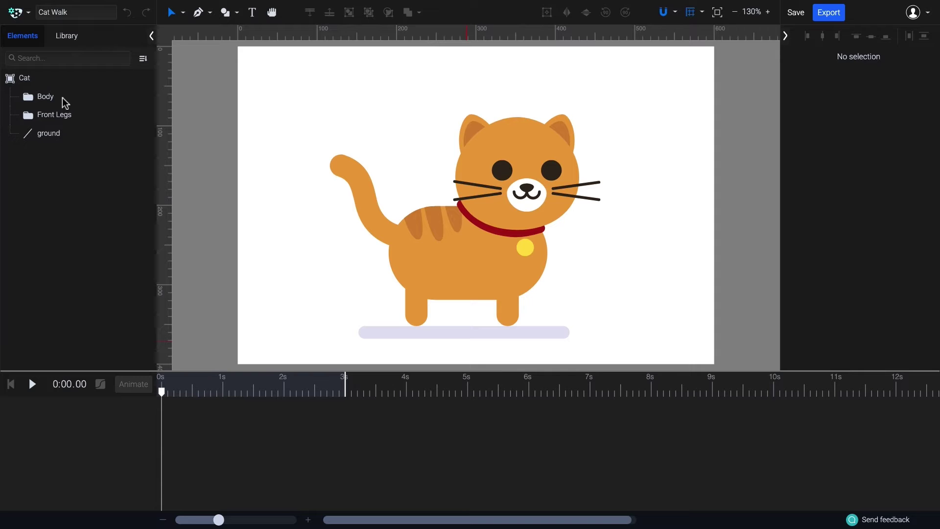
# Expand the Body and Head groups and inspect the Face, Ears and tail layers.
pyautogui.click(63, 100)
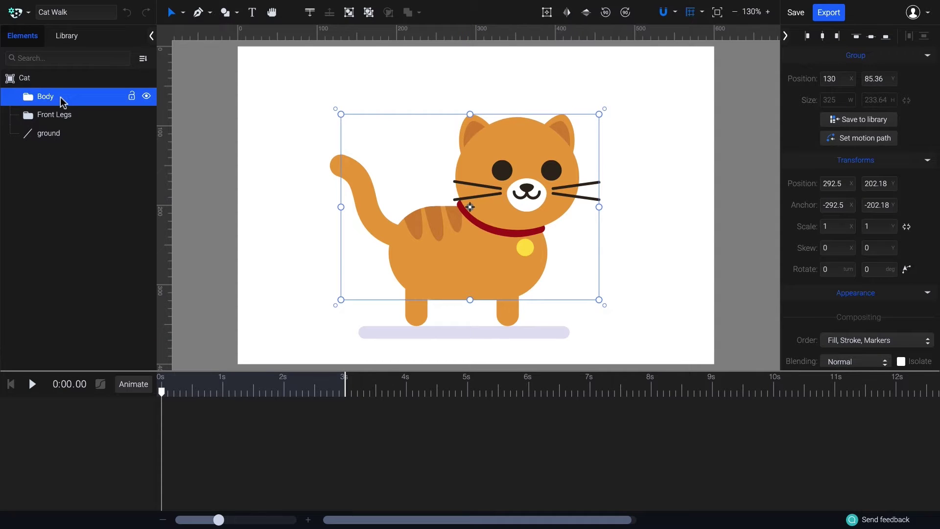
pyautogui.click(29, 98)
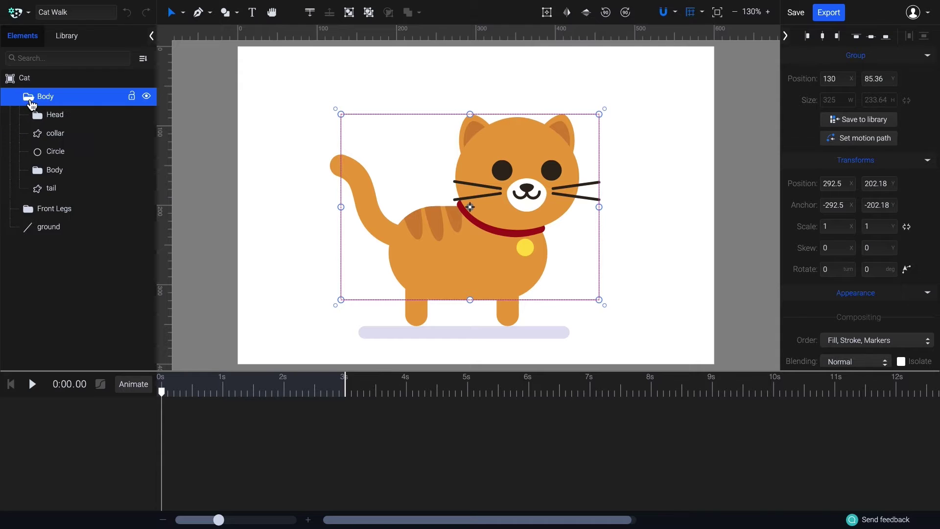
pyautogui.click(40, 116)
pyautogui.click(84, 137)
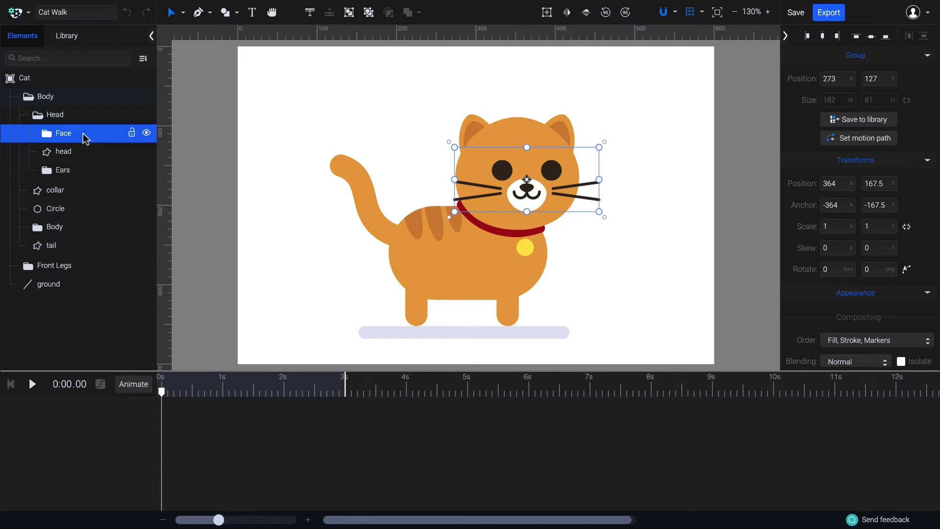
pyautogui.click(81, 174)
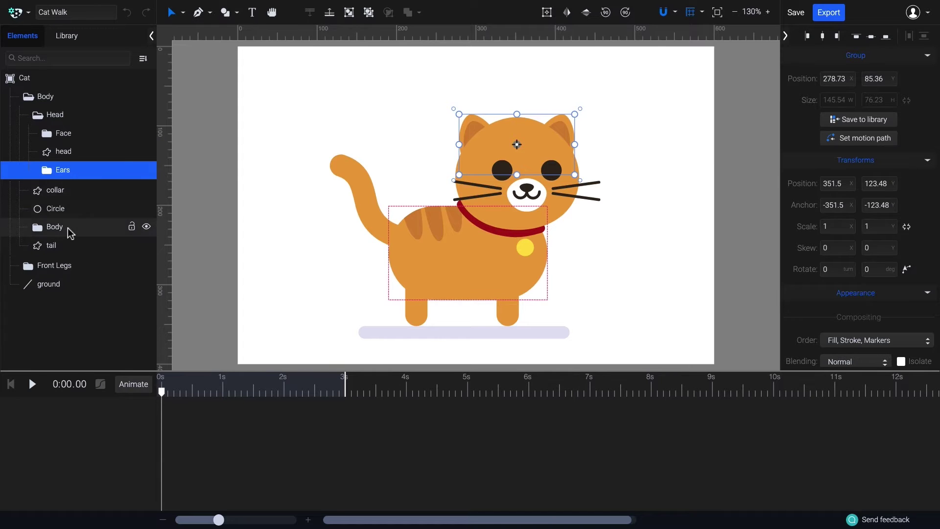
pyautogui.click(71, 249)
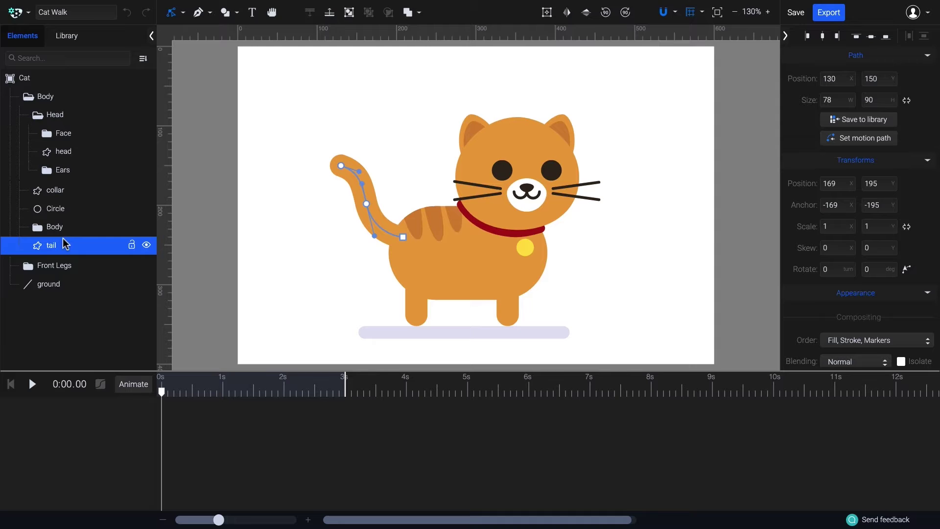
# Expand the Front Legs group and inspect each of its two leg paths.
pyautogui.click(44, 269)
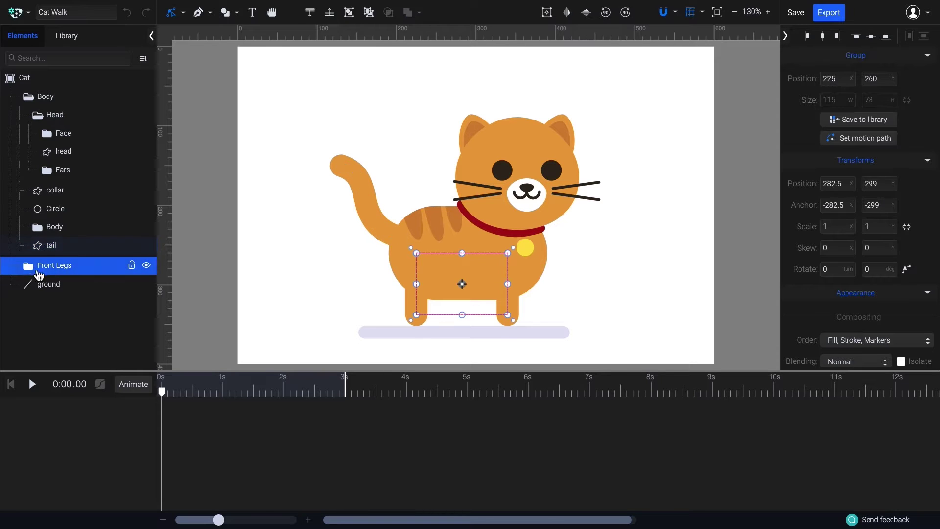
pyautogui.click(28, 266)
pyautogui.click(53, 283)
pyautogui.click(55, 303)
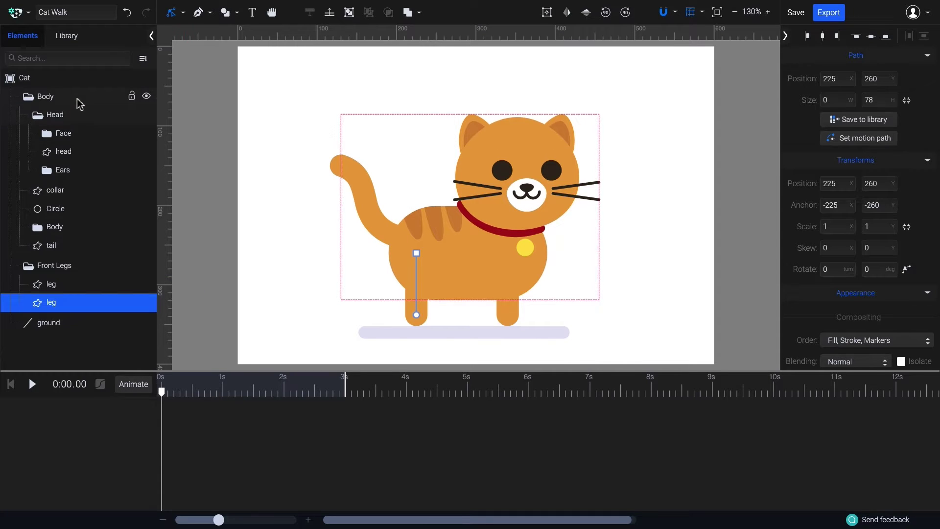
# Add a Position animation to the Body group and move its keyframe to 0.2 s.
pyautogui.click(79, 99)
pyautogui.click(138, 387)
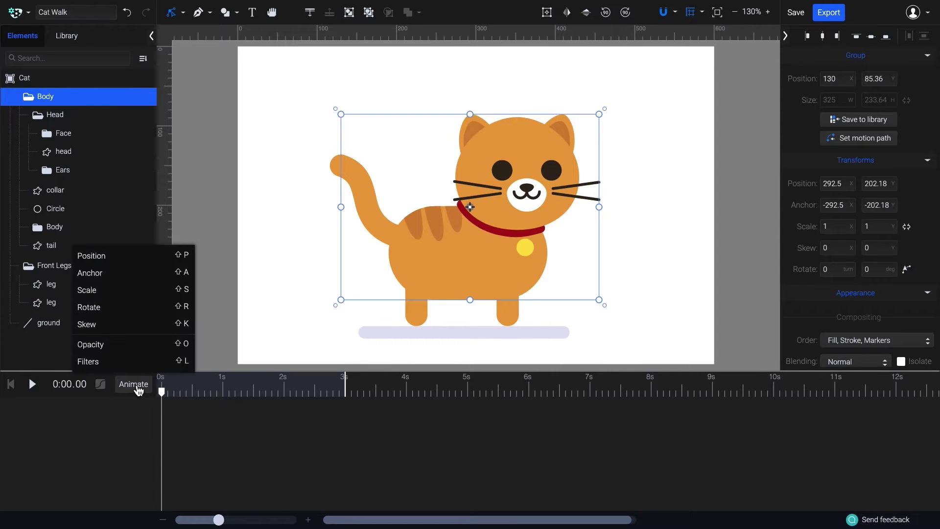
pyautogui.click(121, 259)
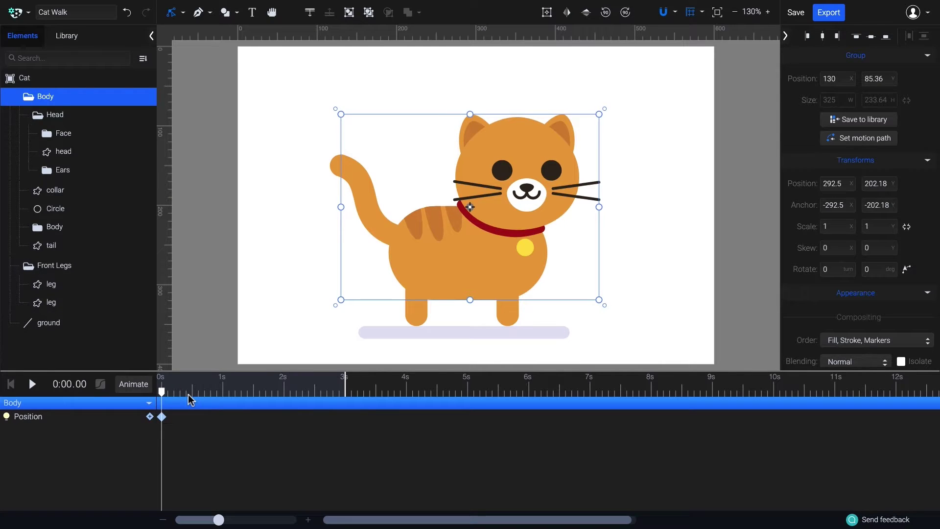
pyautogui.moveTo(162, 417); pyautogui.dragTo(174, 419)
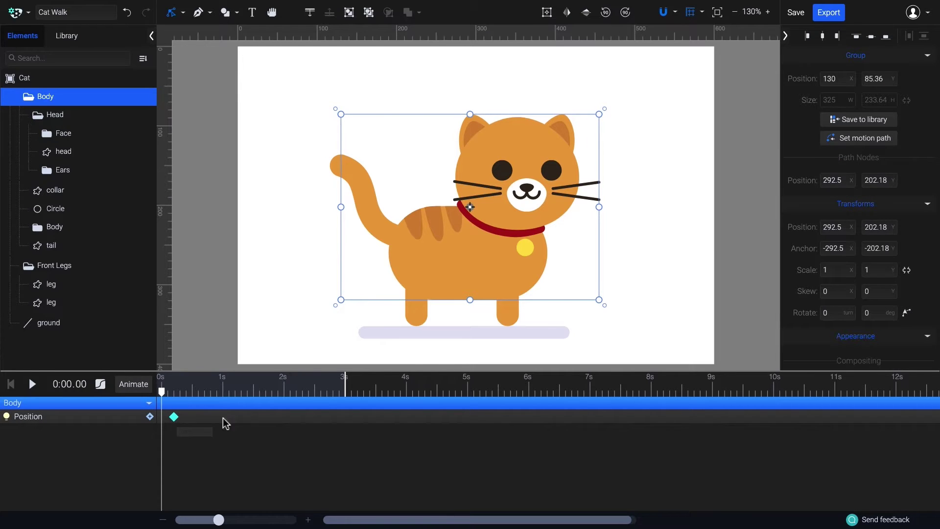
# Raise the body at 0 s and duplicate that raised keyframe at 0.4 s.
pyautogui.moveTo(598, 247); pyautogui.dragTo(601, 228)
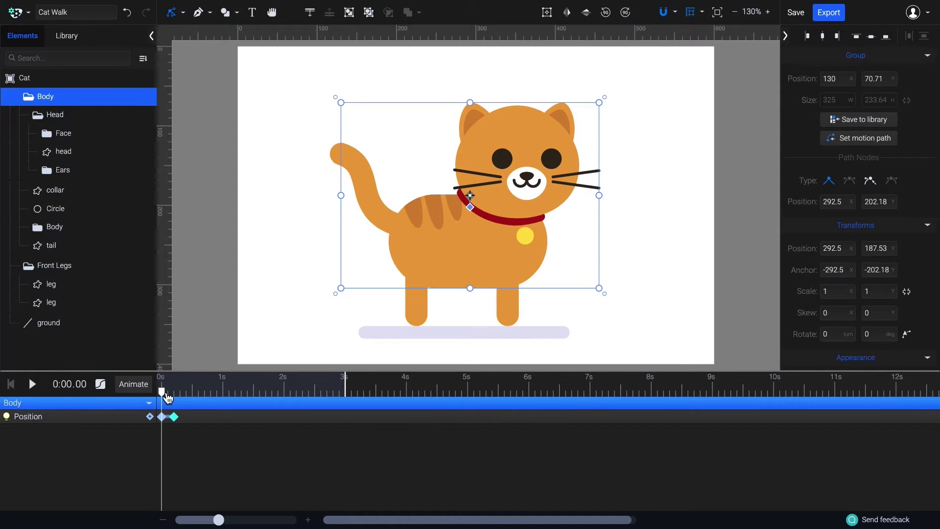
pyautogui.moveTo(160, 391); pyautogui.dragTo(189, 392)
pyautogui.rightClick(162, 417)
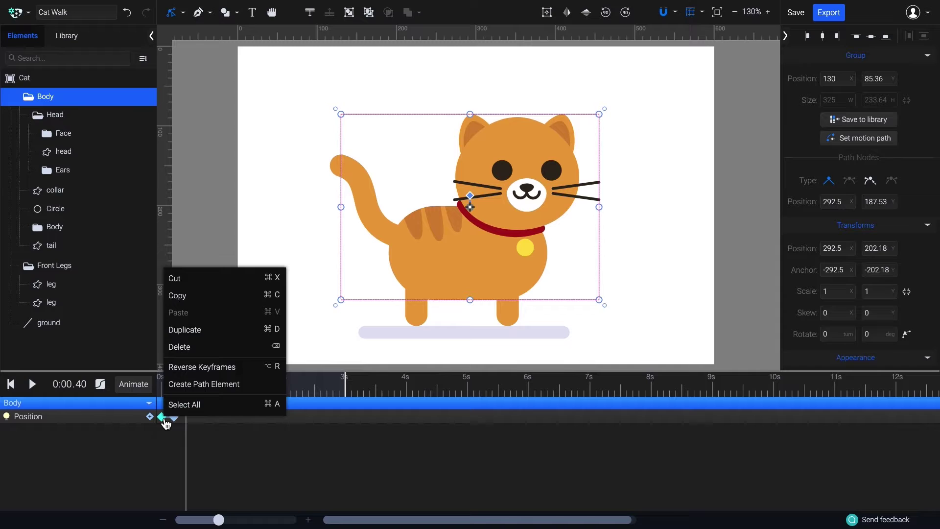
pyautogui.click(231, 329)
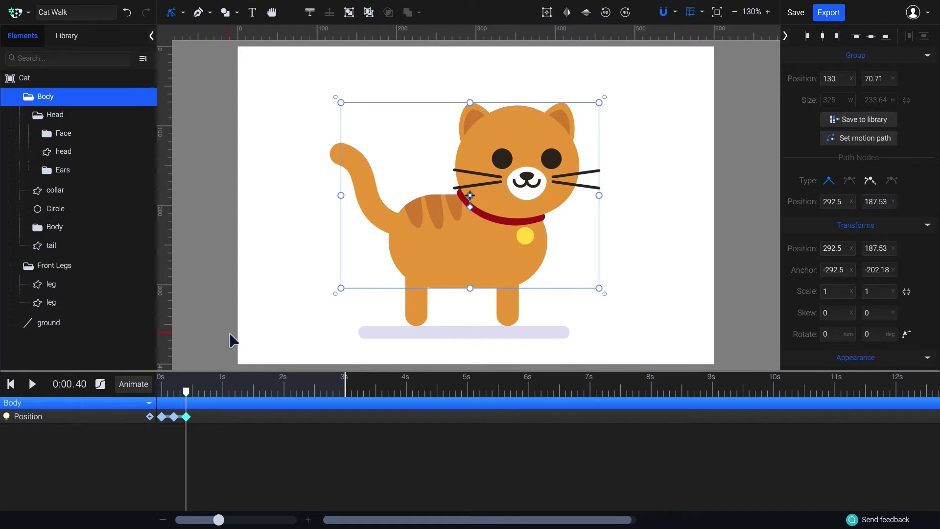
pyautogui.moveTo(164, 395); pyautogui.dragTo(195, 396)
# Give the bounce keyframes Ease In Sine and Ease Out Sine easing.
pyautogui.click(161, 417)
pyautogui.click(100, 384)
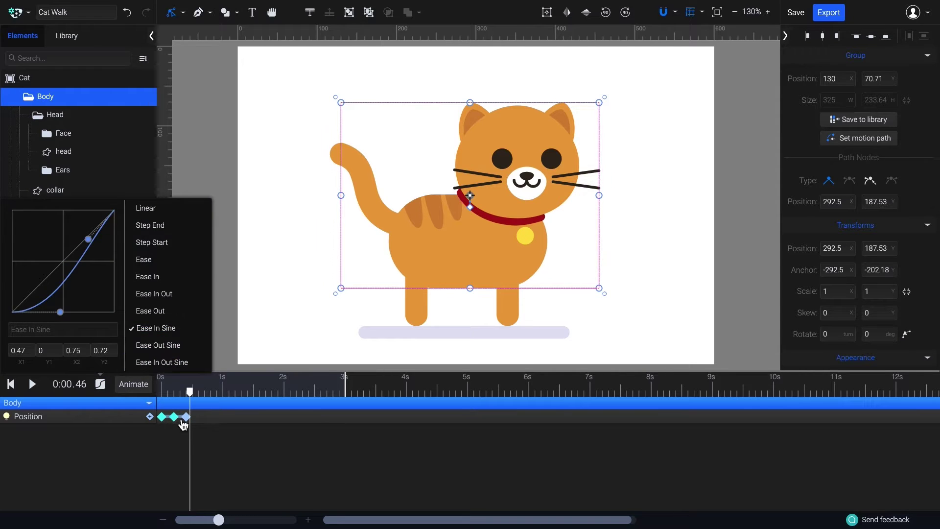
pyautogui.click(174, 416)
pyautogui.click(100, 383)
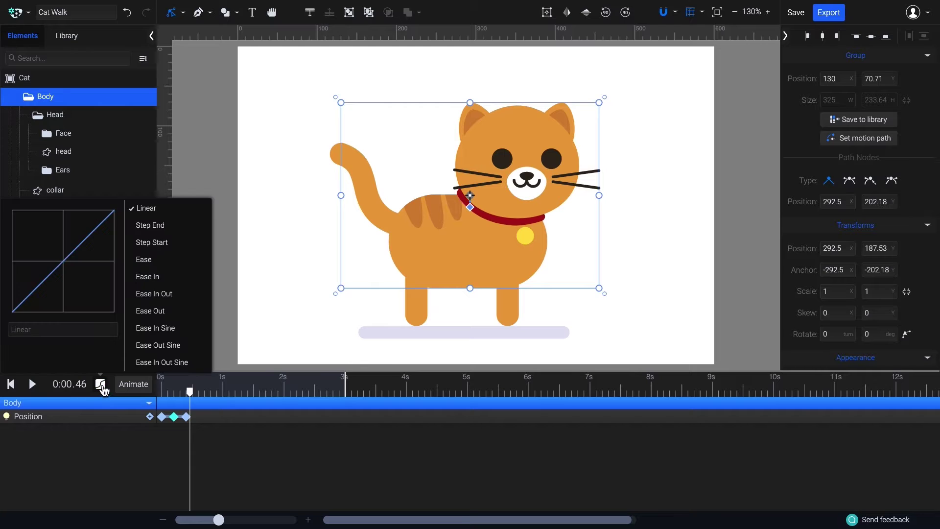
pyautogui.click(190, 352)
pyautogui.click(186, 417)
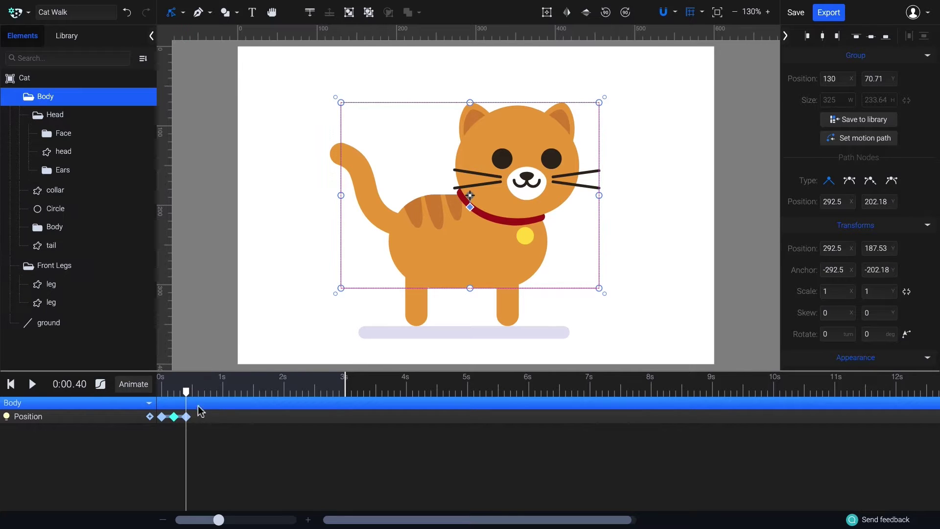
# Duplicate the bounce keyframes, paste them at 0.8 s to reach 1.6 s, and play from the start.
pyautogui.keyDown('shift'); pyautogui.click(162, 417); pyautogui.keyUp('shift')
pyautogui.rightClick(187, 425)
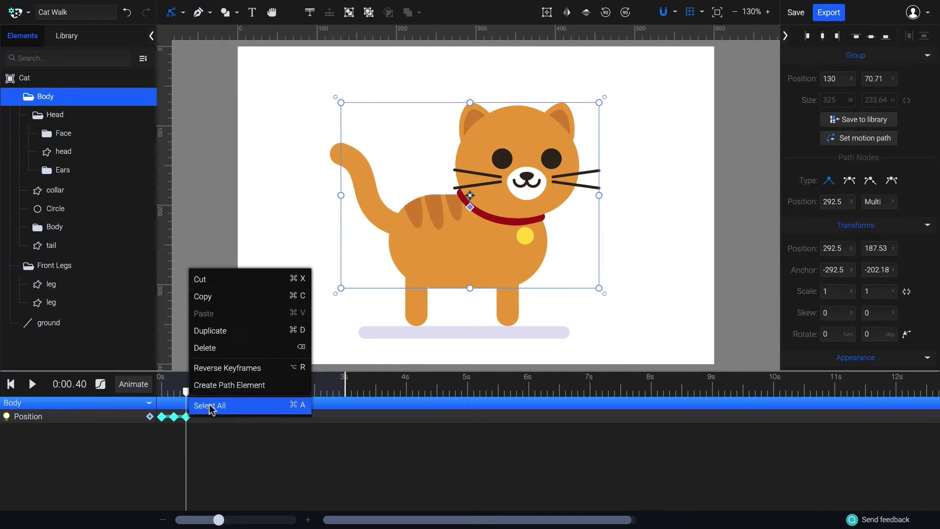
pyautogui.click(244, 332)
pyautogui.moveTo(196, 392); pyautogui.dragTo(159, 443)
pyautogui.hotkey('ctrl', 'c')
pyautogui.hotkey('ctrl', 'v')
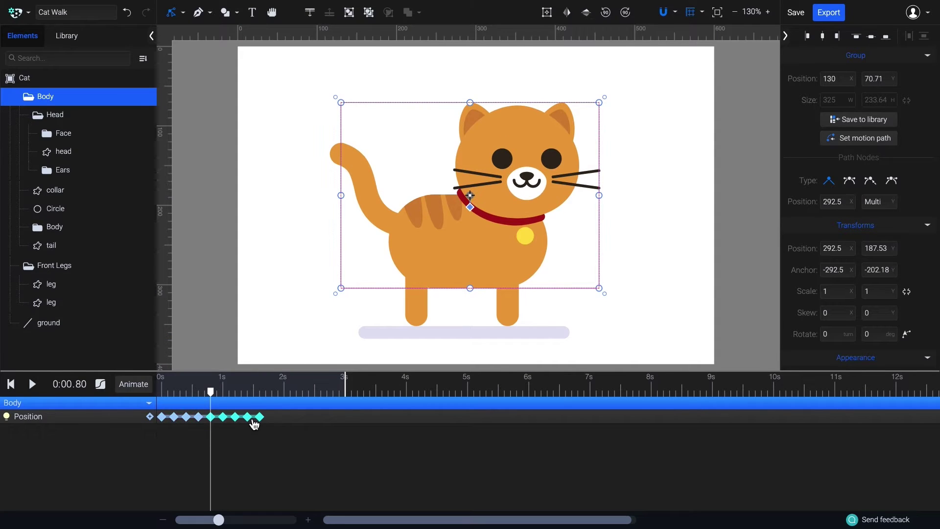
pyautogui.click(164, 392)
pyautogui.click(33, 388)
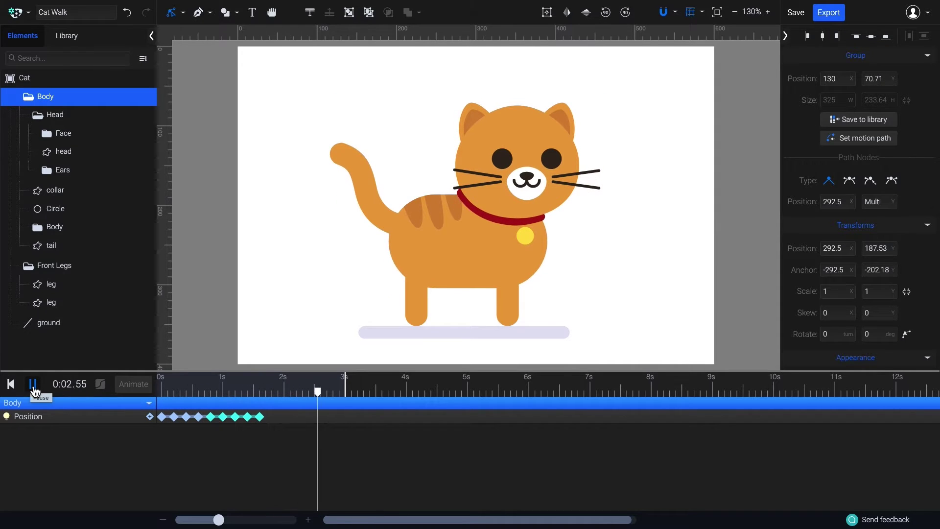
# Pause playback and move the playhead back to 0:01.60.
pyautogui.click(35, 388)
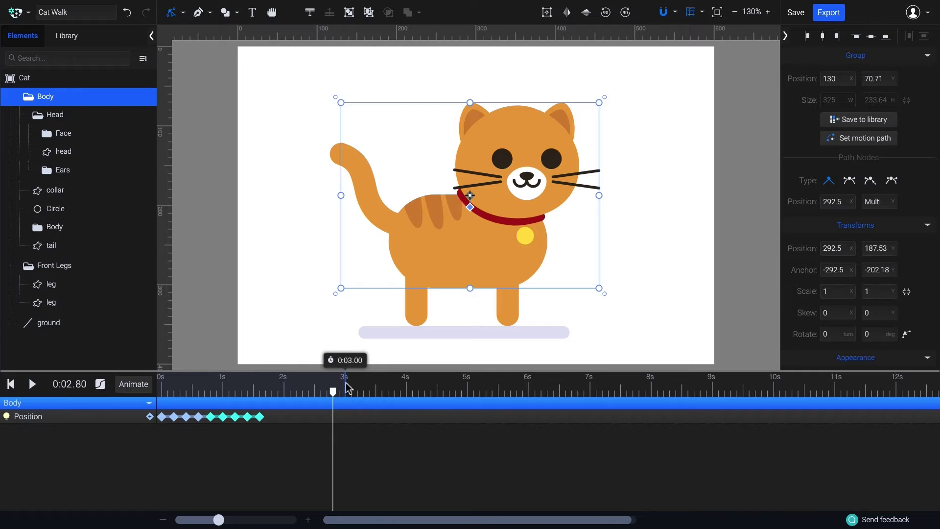
pyautogui.moveTo(346, 388); pyautogui.dragTo(267, 388)
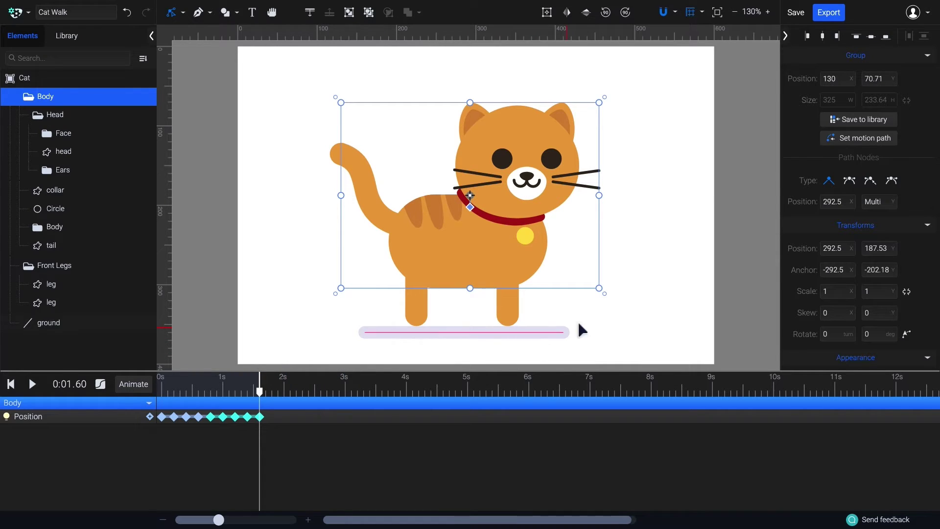
# Set export iterations to Infinite, refresh the preview, and close the Export options.
pyautogui.click(829, 13)
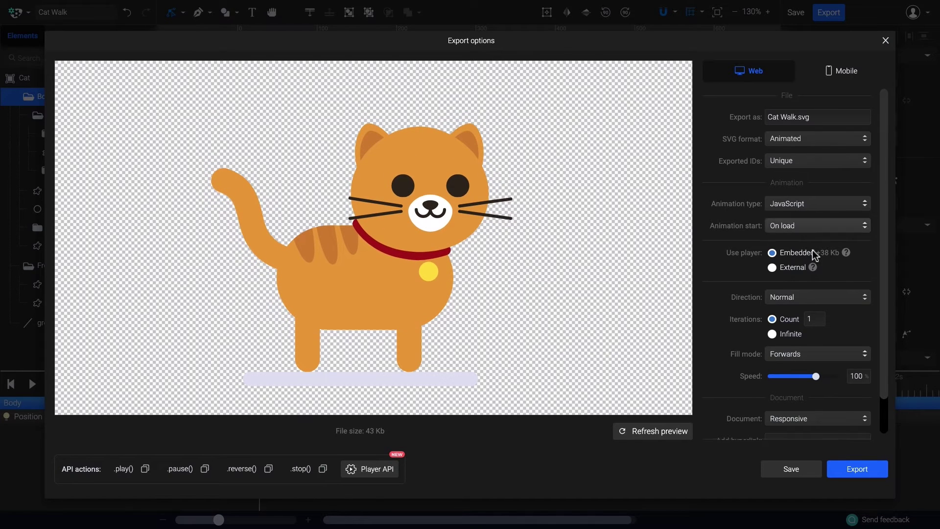
pyautogui.click(772, 334)
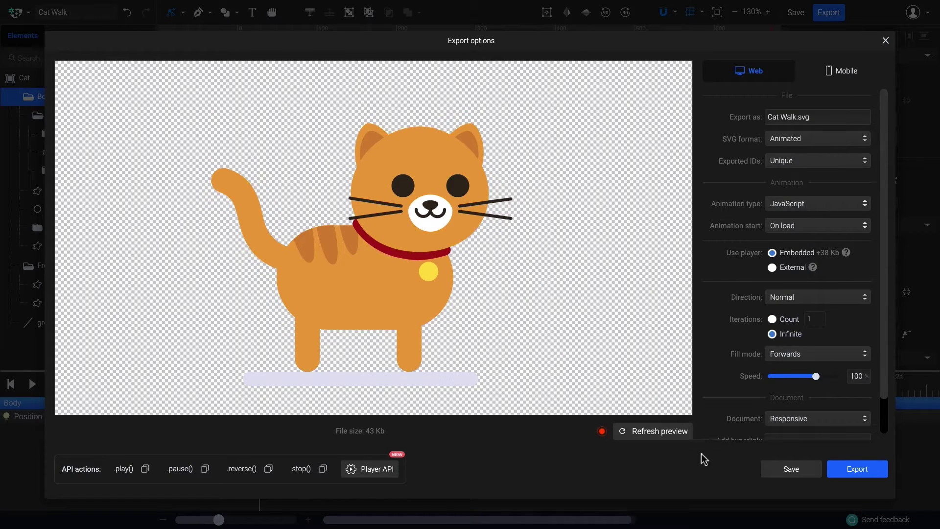
pyautogui.click(657, 439)
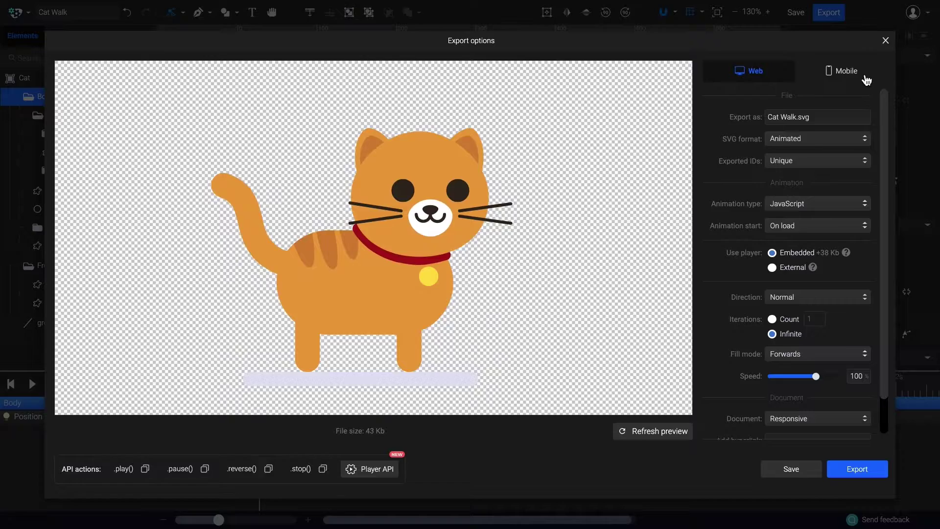
pyautogui.click(886, 41)
# Move each front leg's anchor point up to its top end at y 260, then select both legs.
pyautogui.click(83, 272)
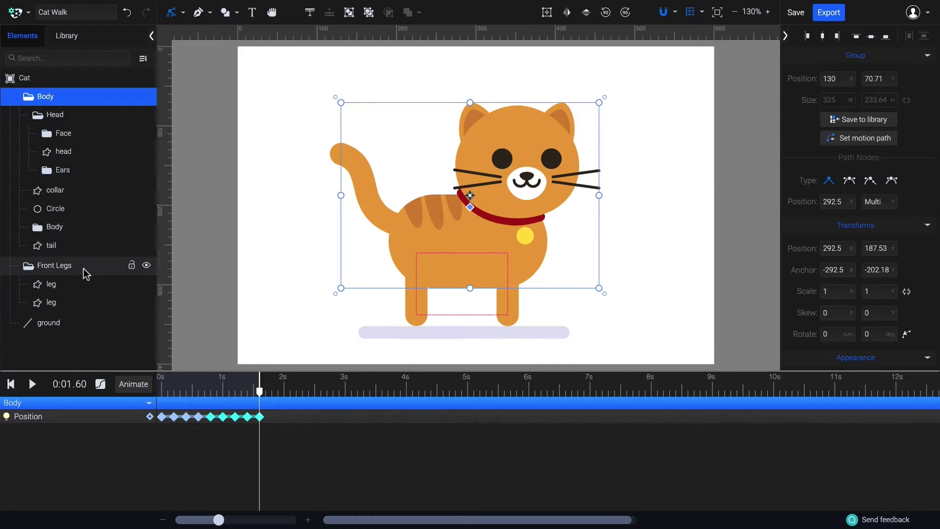
pyautogui.moveTo(462, 283); pyautogui.dragTo(474, 264)
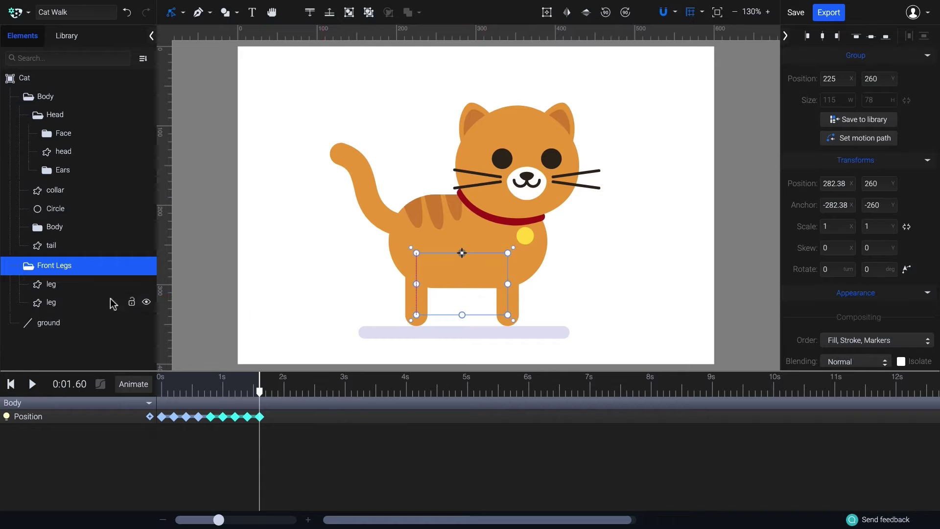
pyautogui.click(68, 288)
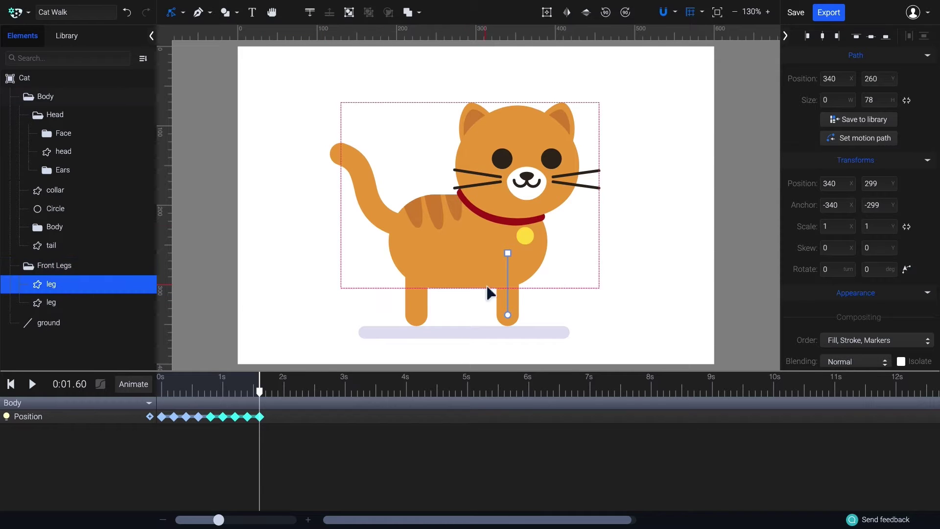
pyautogui.click(183, 12)
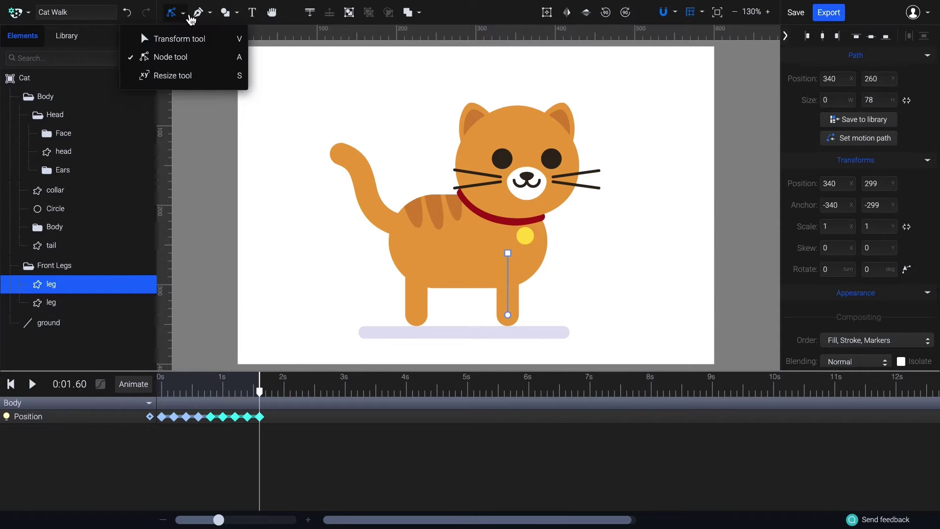
pyautogui.click(222, 43)
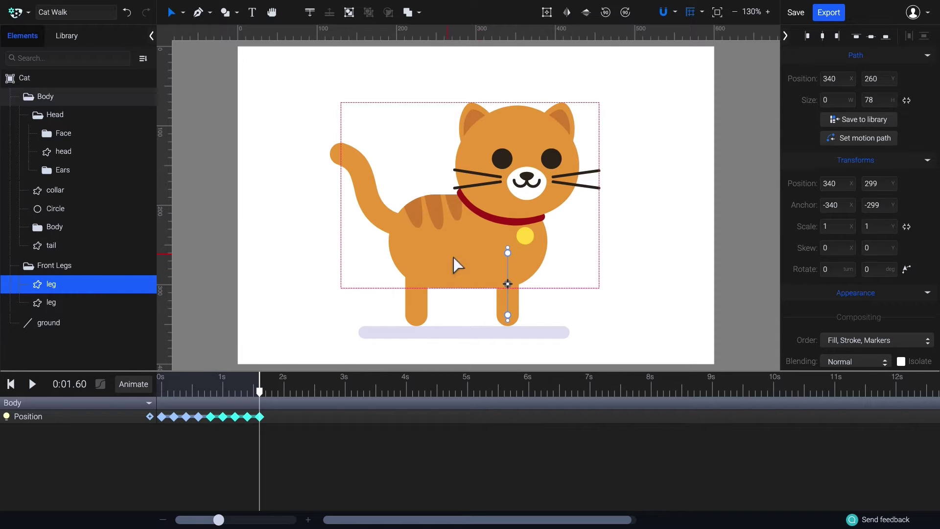
pyautogui.moveTo(508, 284); pyautogui.dragTo(508, 253)
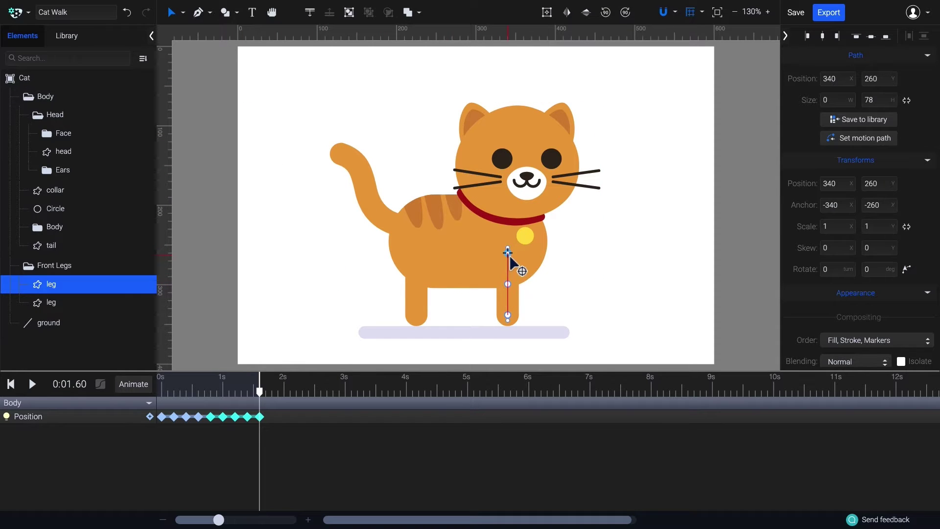
pyautogui.click(119, 306)
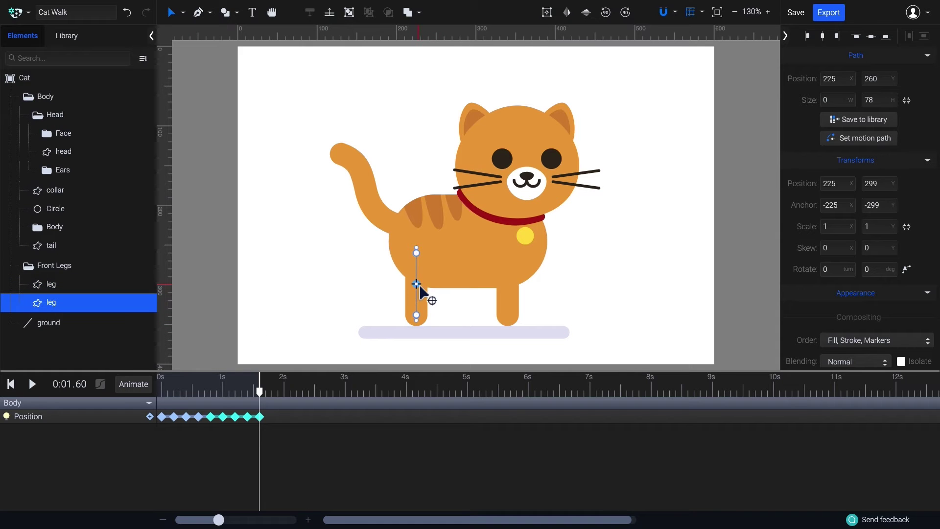
pyautogui.moveTo(416, 284); pyautogui.dragTo(416, 252)
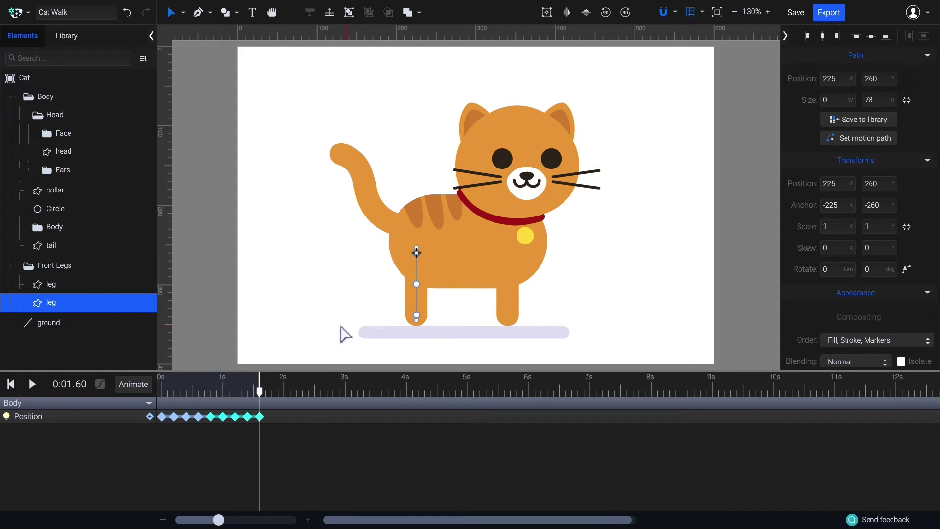
pyautogui.keyDown('shift'); pyautogui.click(87, 288); pyautogui.keyUp('shift')
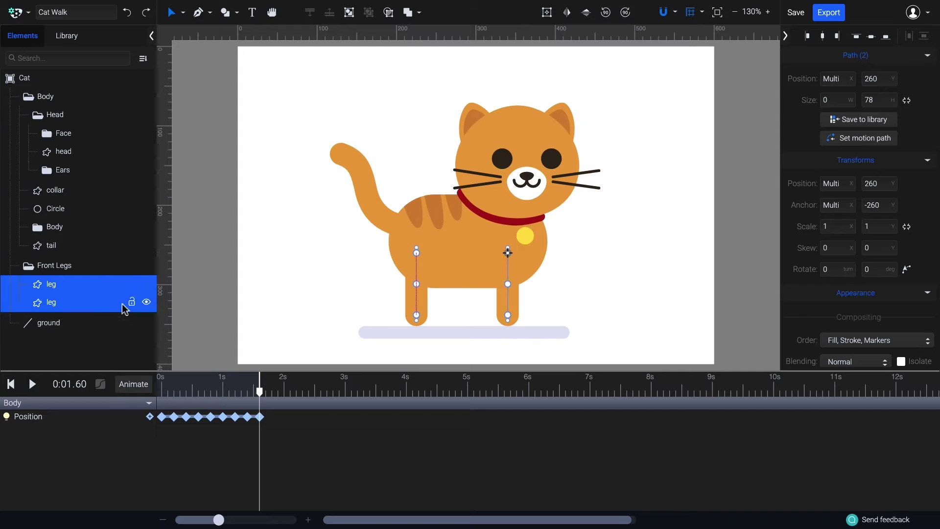
# Add Rotate animation to both legs: 20° at 0 s and -20° at 0.4 s.
pyautogui.click(167, 393)
pyautogui.click(147, 393)
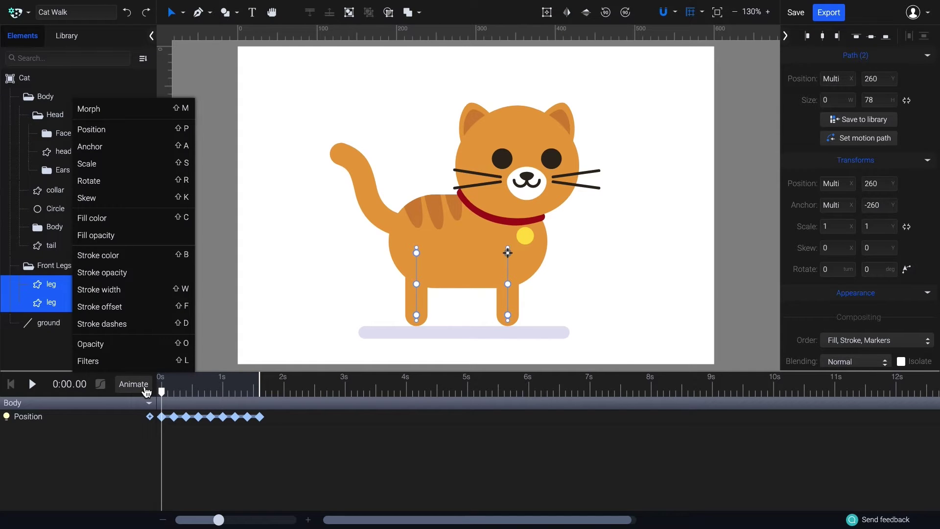
pyautogui.click(131, 185)
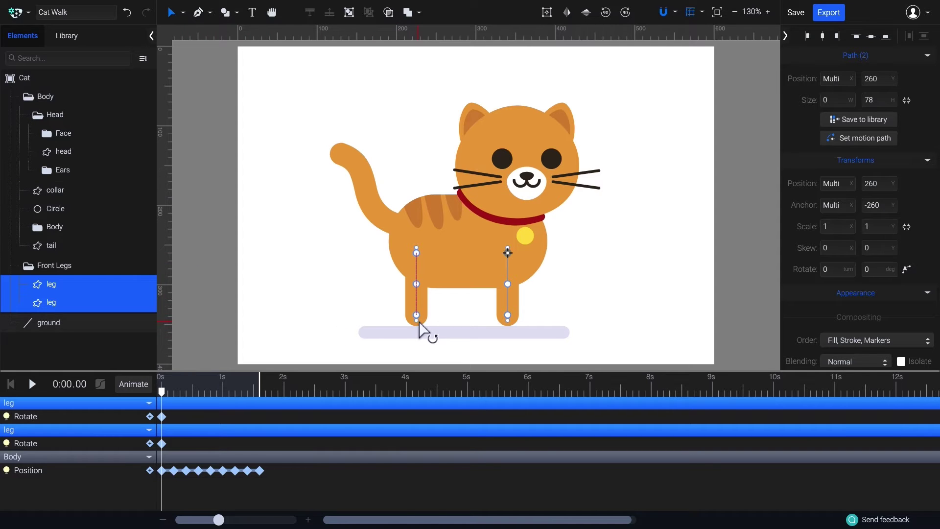
pyautogui.moveTo(421, 319); pyautogui.dragTo(399, 325)
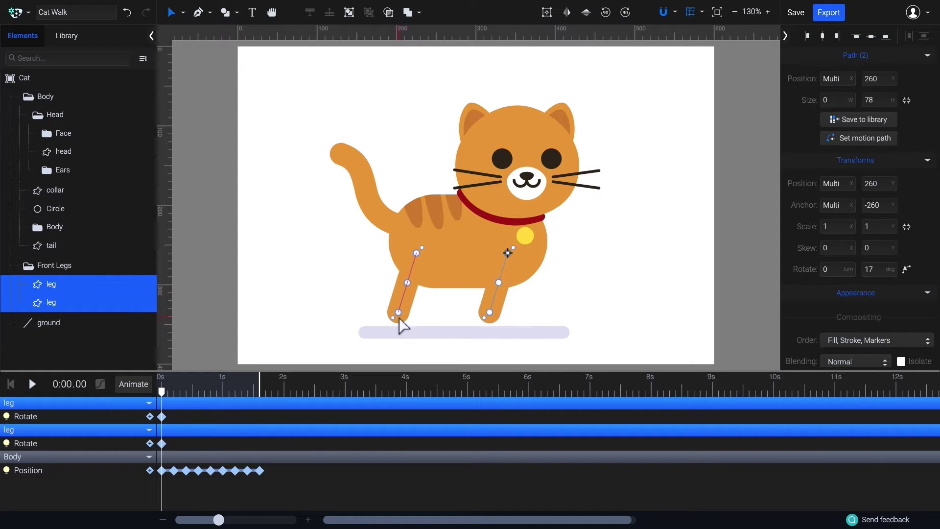
pyautogui.click(874, 269)
pyautogui.write('20')
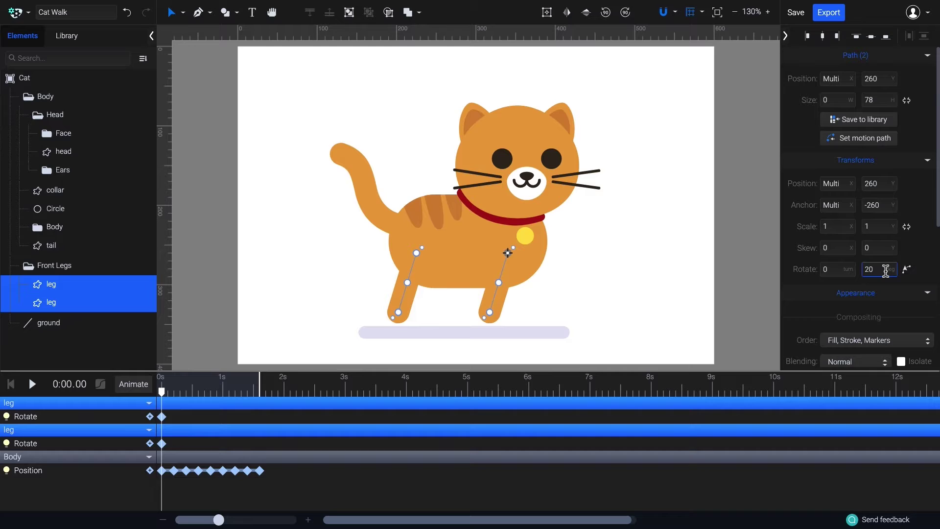
pyautogui.press('Return')
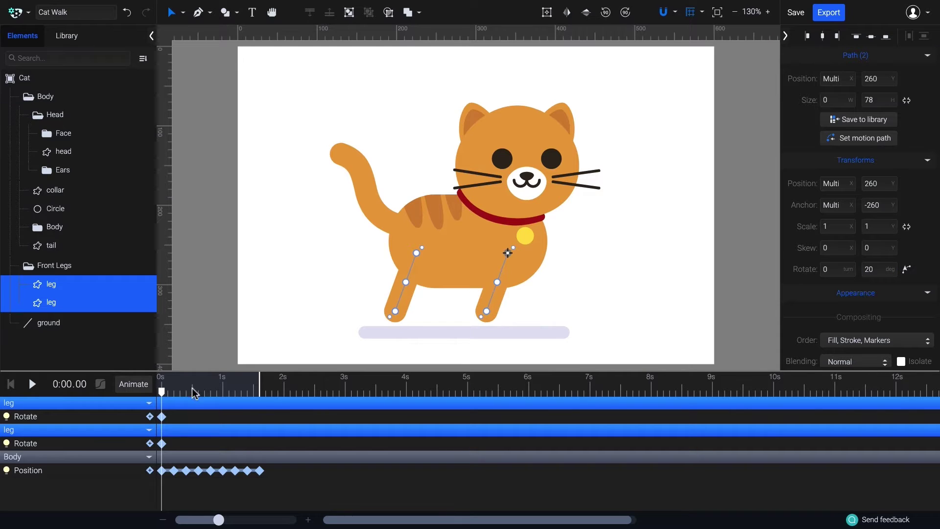
pyautogui.moveTo(166, 392); pyautogui.dragTo(186, 392)
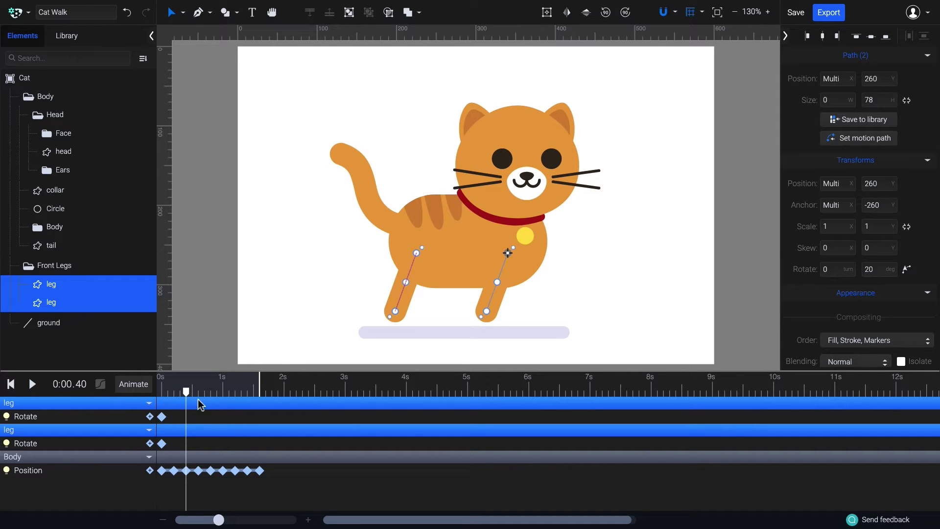
pyautogui.click(869, 273)
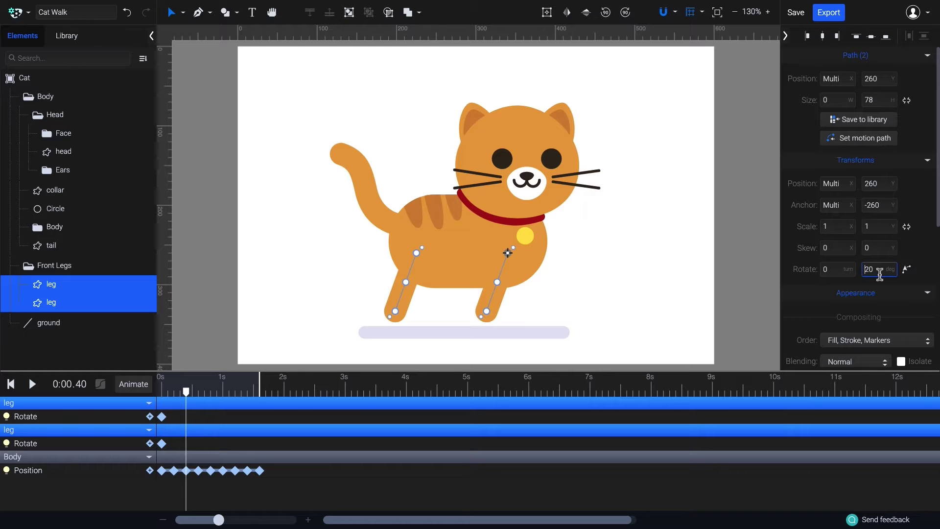
pyautogui.write('-')
pyautogui.press('Return')
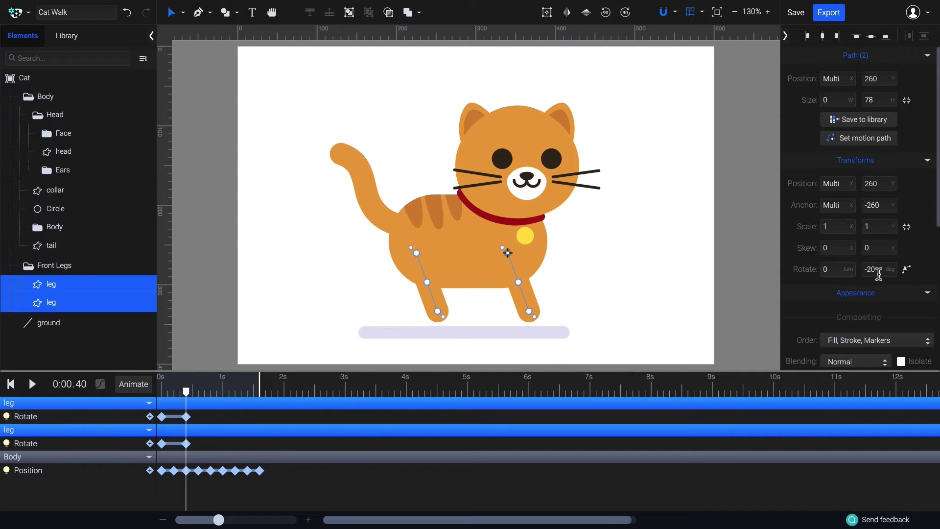
# Copy the 0 s rotation keyframes to 0.8 s and play the leg swing.
pyautogui.moveTo(191, 397); pyautogui.dragTo(217, 397)
pyautogui.click(162, 416)
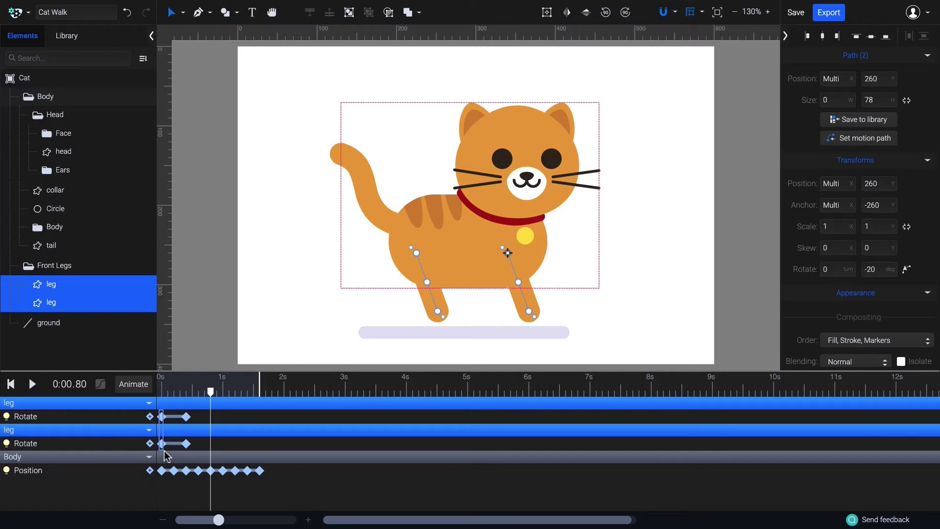
pyautogui.keyDown('shift'); pyautogui.click(162, 443); pyautogui.keyUp('shift')
pyautogui.hotkey('ctrl', 'c')
pyautogui.hotkey('ctrl', 'v')
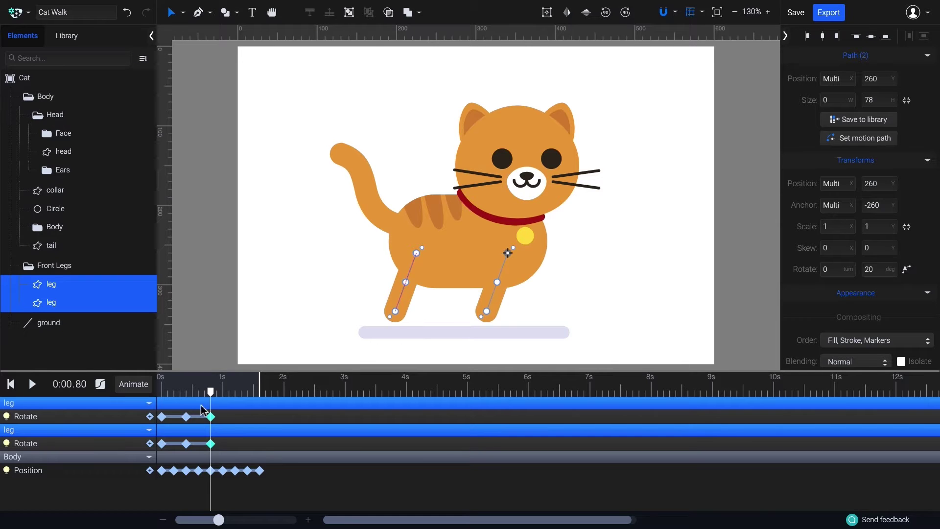
pyautogui.click(164, 392)
pyautogui.press('space')
pyautogui.press('space')
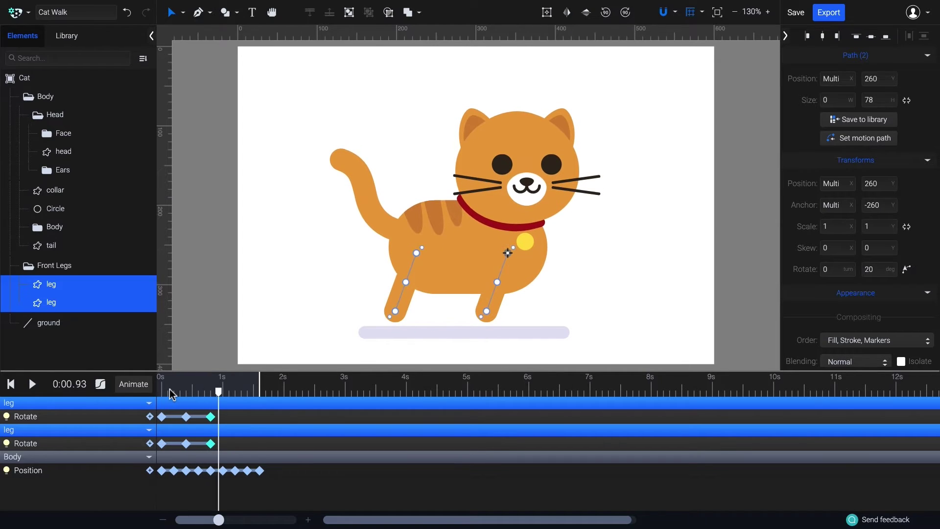
# Apply Ease In Out Sine to all rotation keyframes and repeat the swing from 0.8 s to 1.6 s.
pyautogui.click(164, 393)
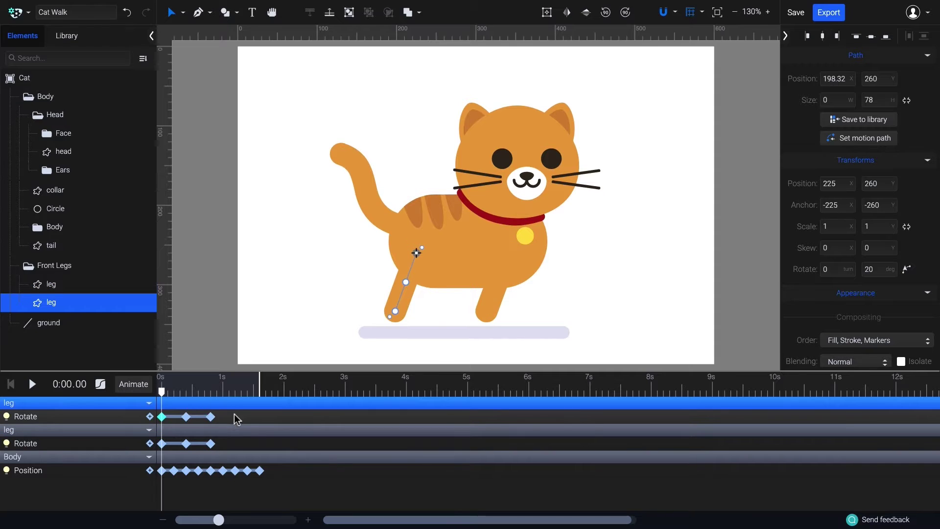
pyautogui.moveTo(233, 413); pyautogui.dragTo(164, 459)
pyautogui.click(100, 384)
pyautogui.click(162, 362)
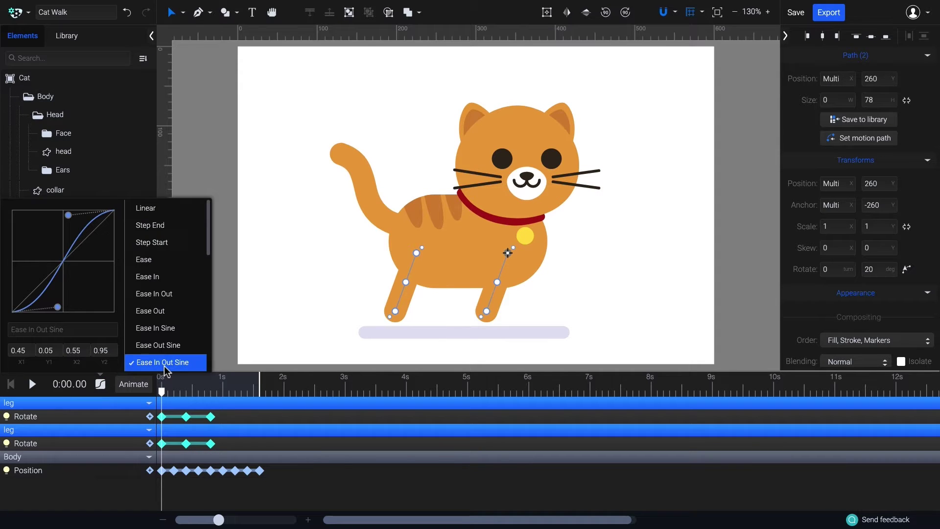
pyautogui.moveTo(166, 399); pyautogui.dragTo(217, 403)
pyautogui.click(228, 416)
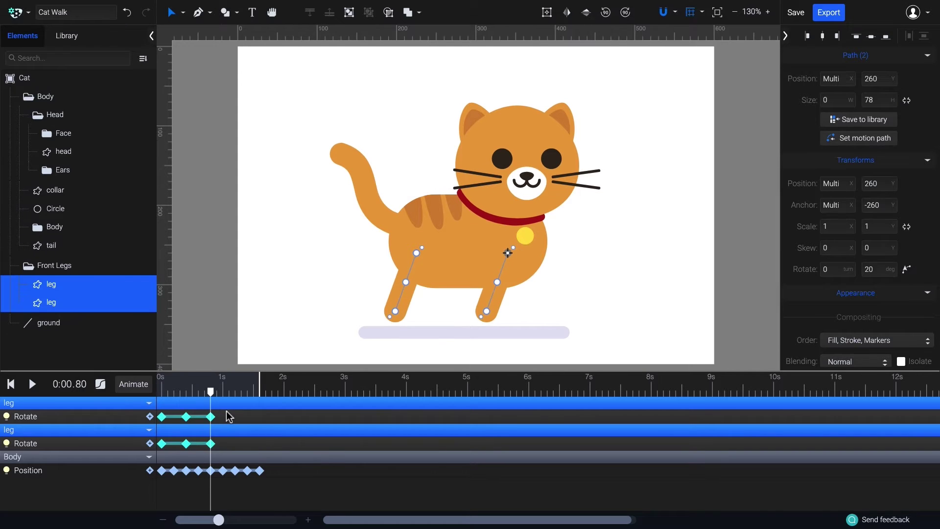
pyautogui.hotkey('ctrl', 'v')
pyautogui.click(34, 385)
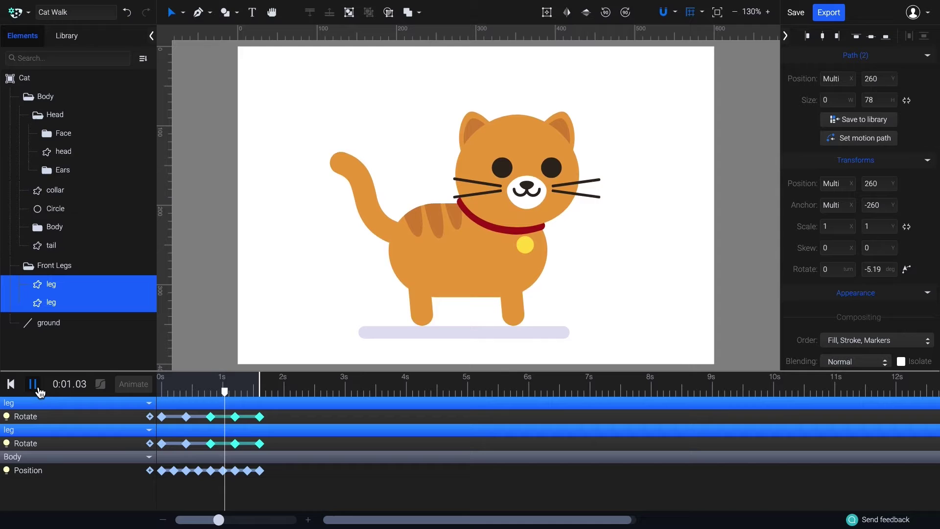
pyautogui.click(86, 268)
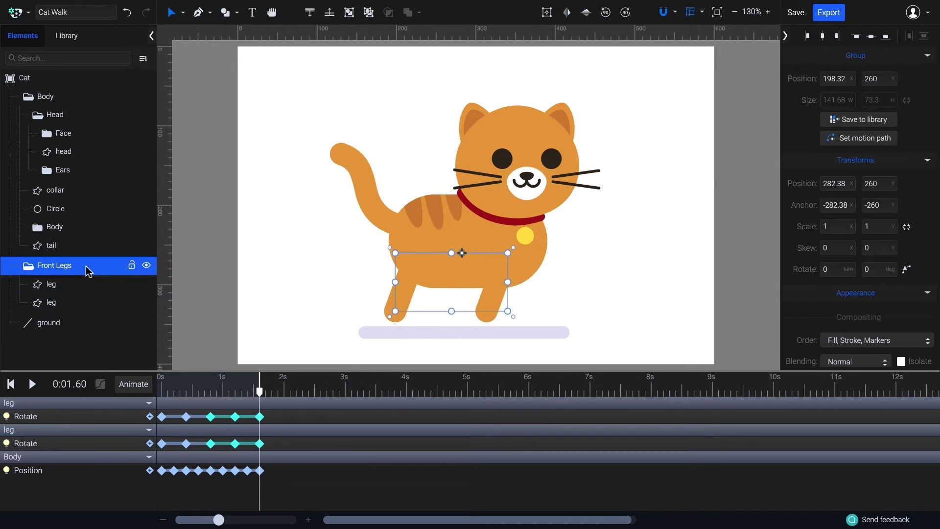
# Add a Position animation to Front Legs, lifting the group slightly at 0.2 s.
pyautogui.click(165, 386)
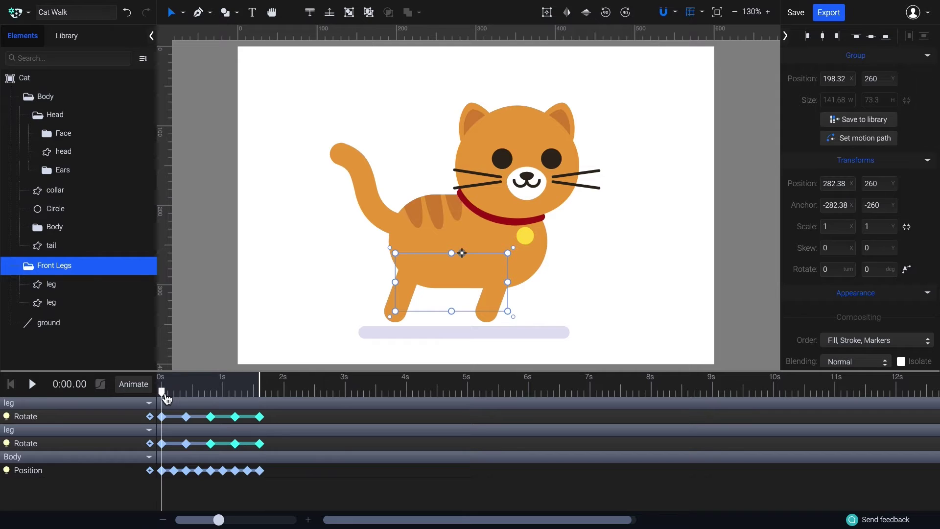
pyautogui.moveTo(166, 398); pyautogui.dragTo(243, 403)
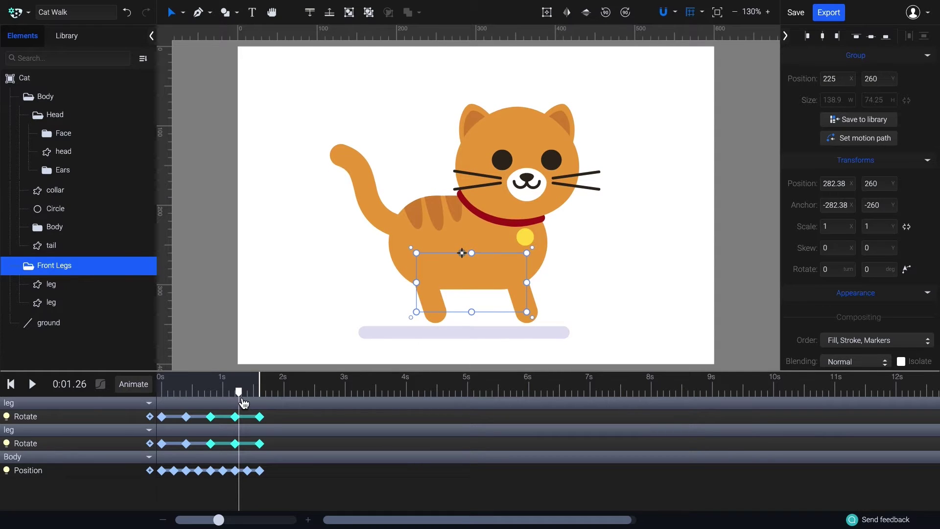
pyautogui.click(163, 390)
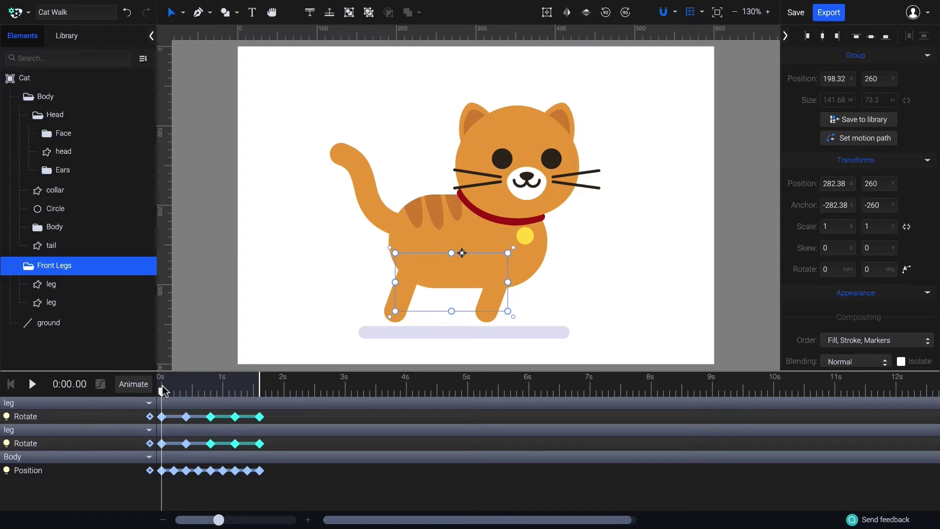
pyautogui.hotkey('ctrl', 'z')
pyautogui.click(148, 384)
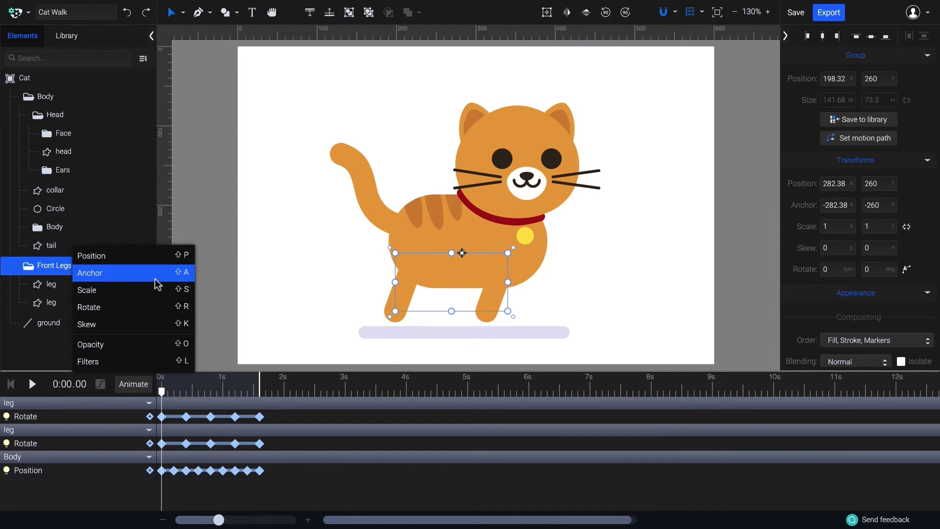
pyautogui.click(145, 258)
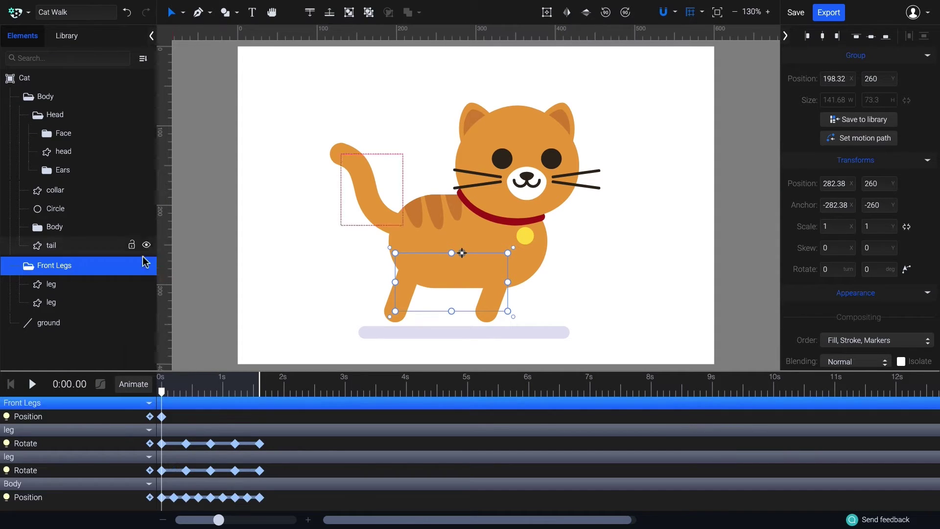
pyautogui.click(173, 396)
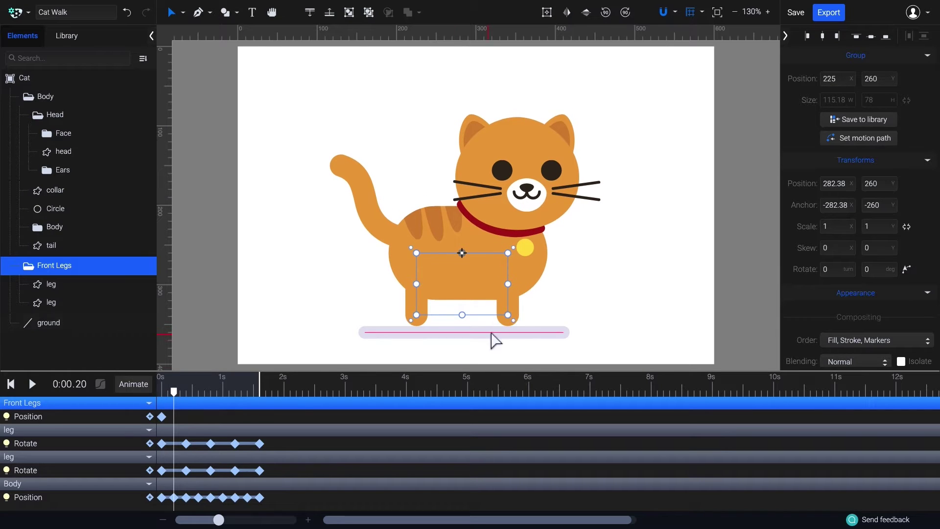
pyautogui.moveTo(512, 315)
pyautogui.mouseDown()
pyautogui.moveTo(509, 296)
pyautogui.moveTo(516, 304)
pyautogui.mouseUp()
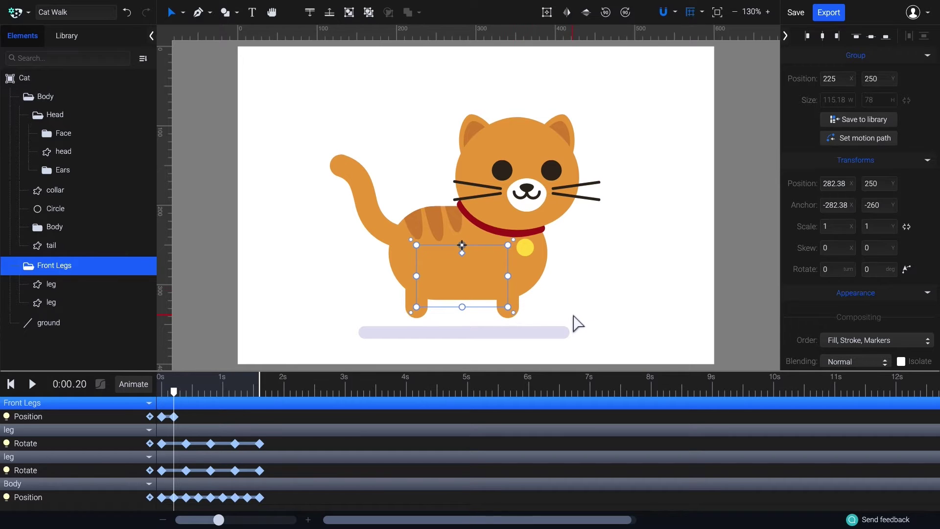
# Return the legs to their start position at 0.4 s with Ease In Sine and Ease Out Sine easing.
pyautogui.moveTo(179, 397); pyautogui.dragTo(188, 395)
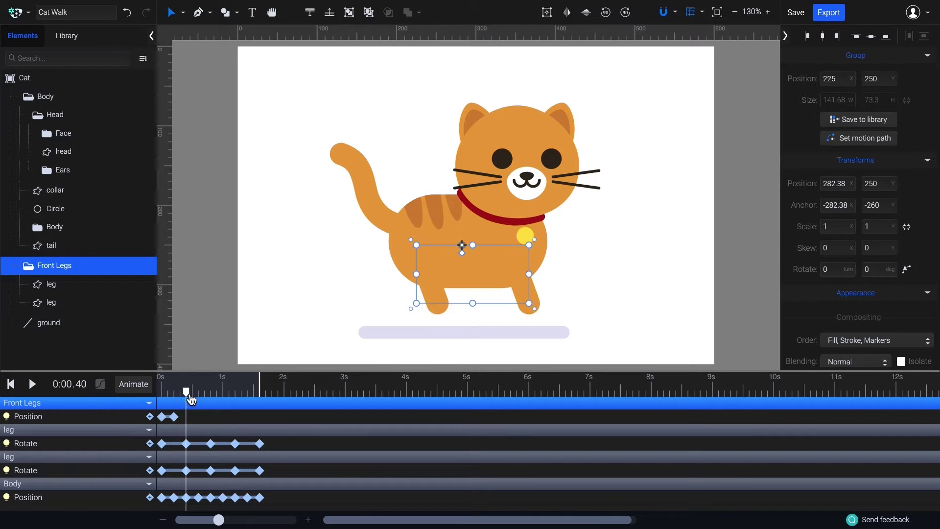
pyautogui.click(162, 417)
pyautogui.hotkey('shift', 'Down')
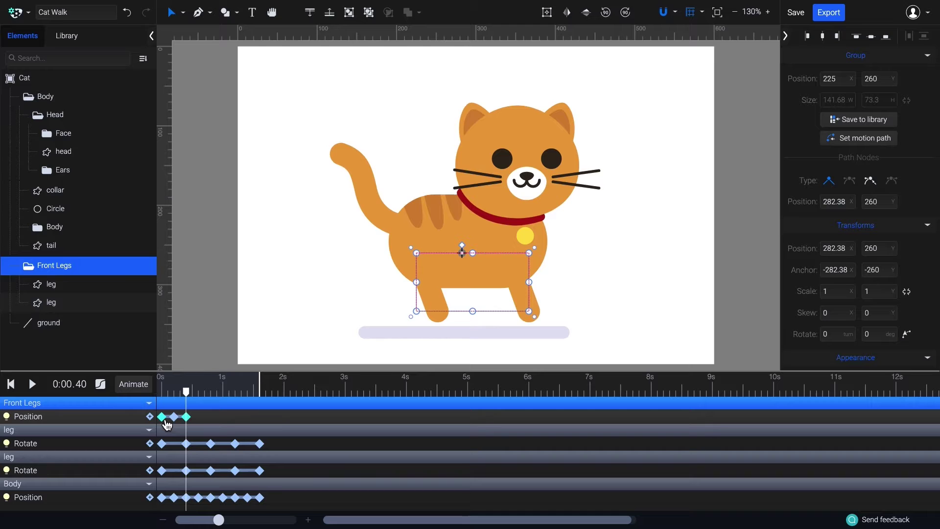
pyautogui.click(100, 384)
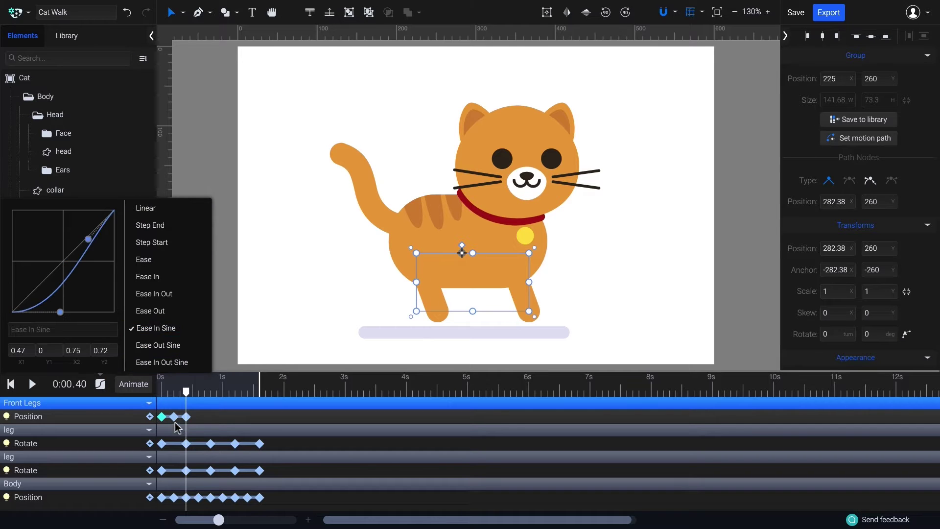
pyautogui.click(156, 327)
pyautogui.click(173, 417)
pyautogui.click(100, 384)
pyautogui.click(192, 346)
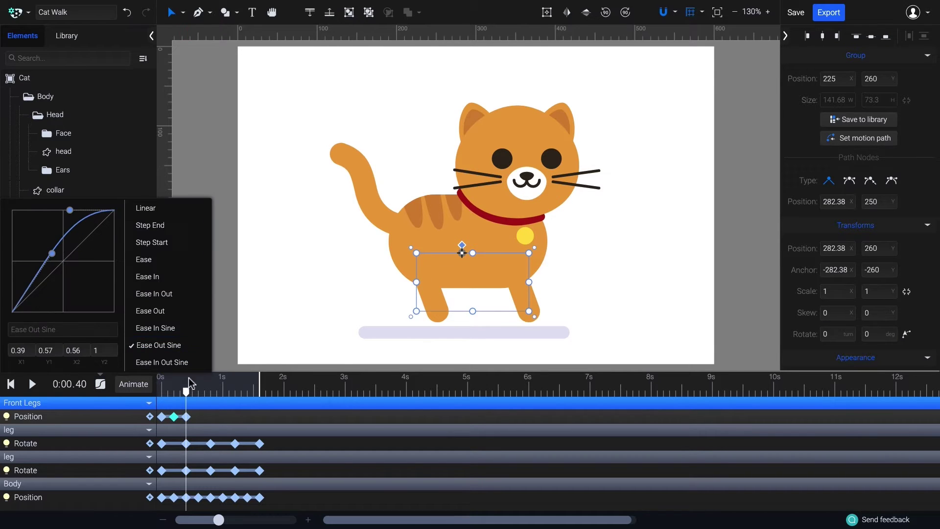
# Duplicate the lift keyframes so the motion repeats from 0.8 s.
pyautogui.moveTo(186, 392); pyautogui.dragTo(159, 427)
pyautogui.rightClick(191, 424)
pyautogui.click(247, 331)
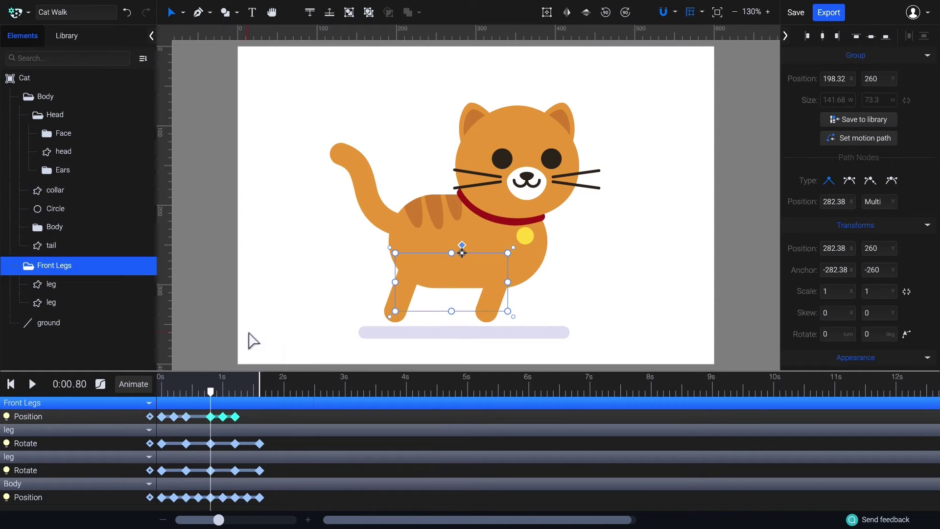
pyautogui.moveTo(212, 390); pyautogui.dragTo(269, 400)
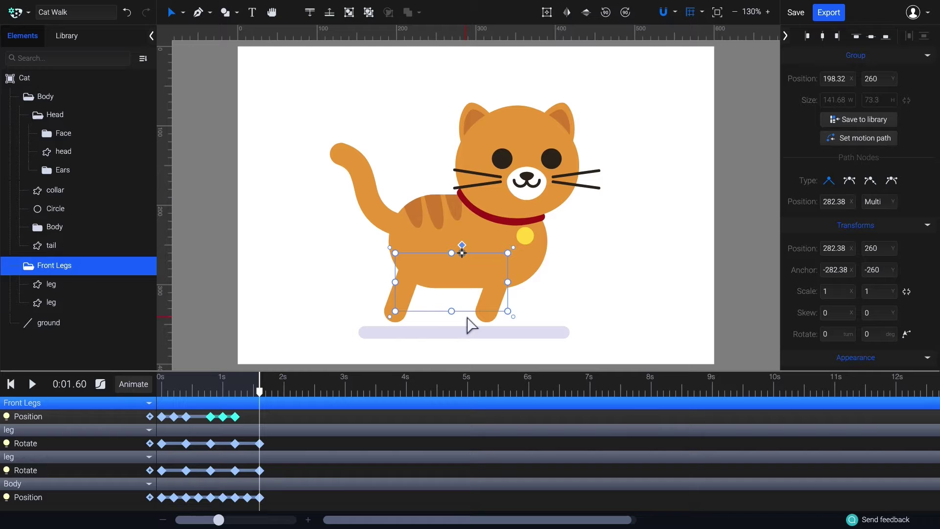
# Duplicate Front Legs as Copy of Front Legs, then shift the original group's keyframes 0.4 s later.
pyautogui.click(32, 267)
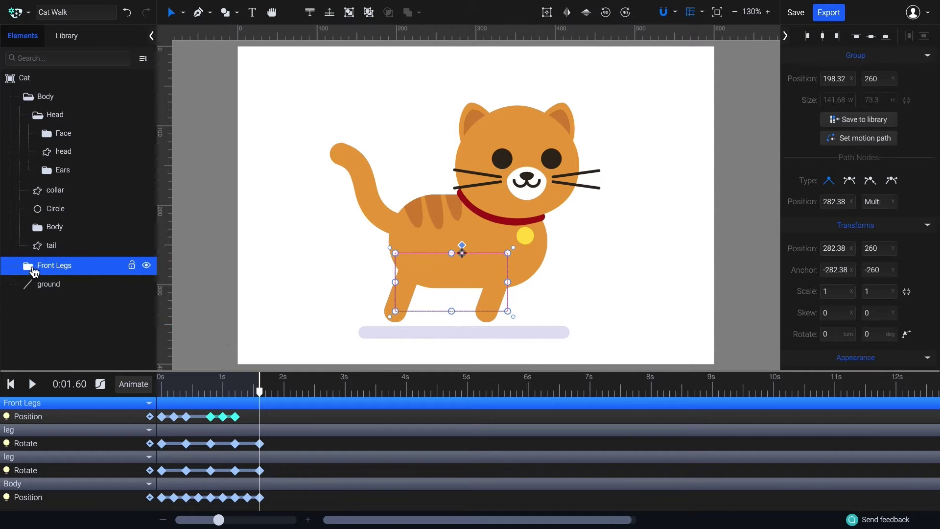
pyautogui.hotkey('ctrl', 'd')
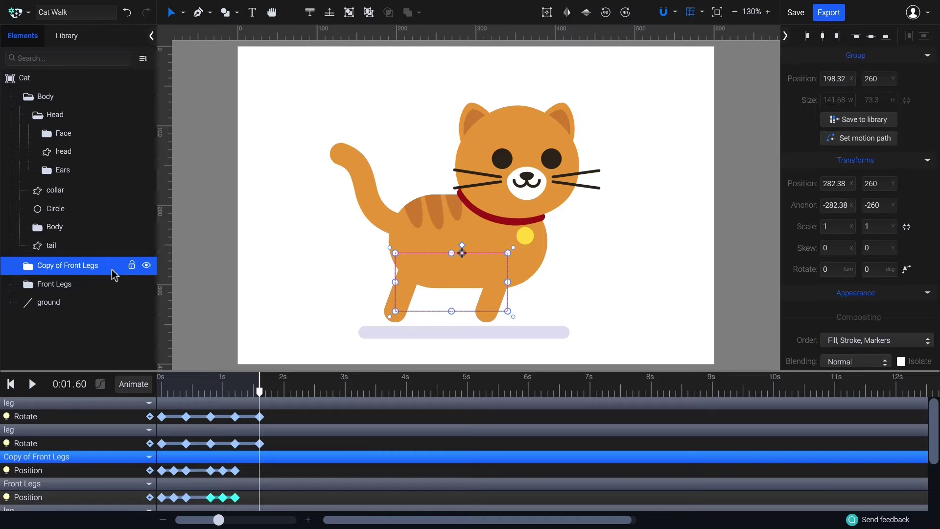
pyautogui.click(98, 283)
pyautogui.doubleClick(55, 291)
pyautogui.click(68, 318)
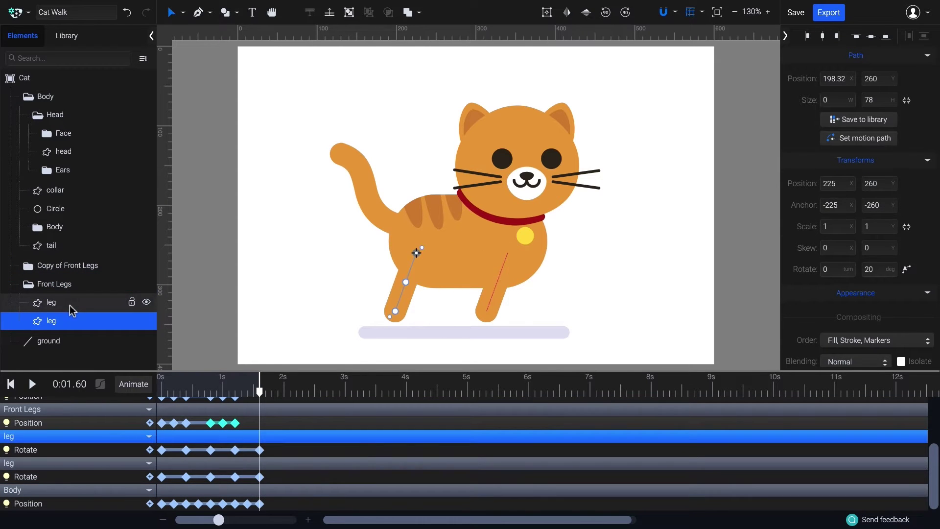
pyautogui.click(72, 305)
pyautogui.click(73, 285)
pyautogui.moveTo(276, 420); pyautogui.dragTo(245, 488)
pyautogui.moveTo(216, 458); pyautogui.dragTo(194, 430)
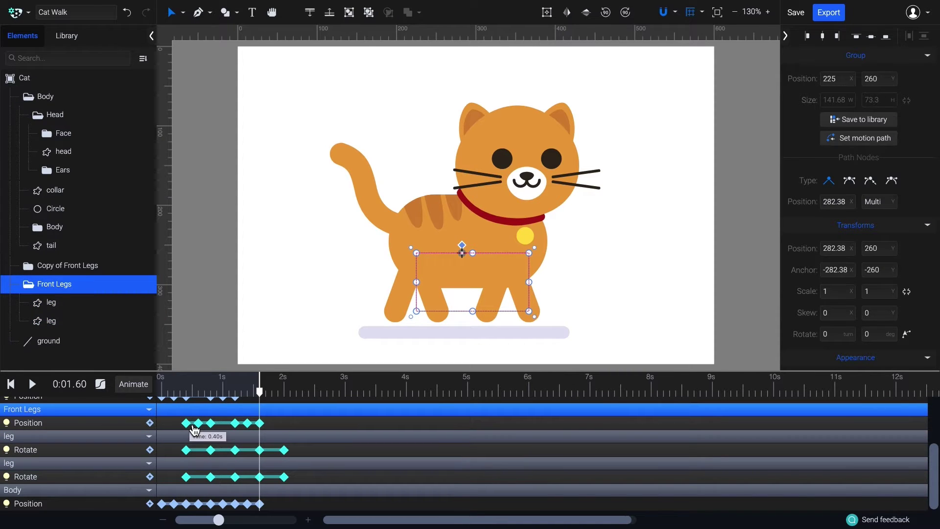
# Give both legs the darker stripe orange #D48533 stroke using the eyedropper.
pyautogui.click(93, 302)
pyautogui.keyDown('shift'); pyautogui.click(90, 321); pyautogui.keyUp('shift')
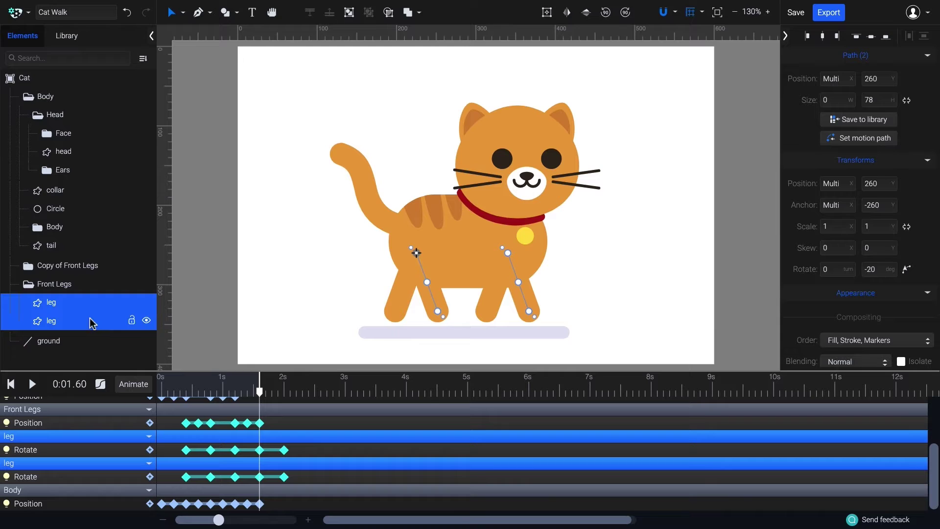
pyautogui.scroll(-4, 827, 315)
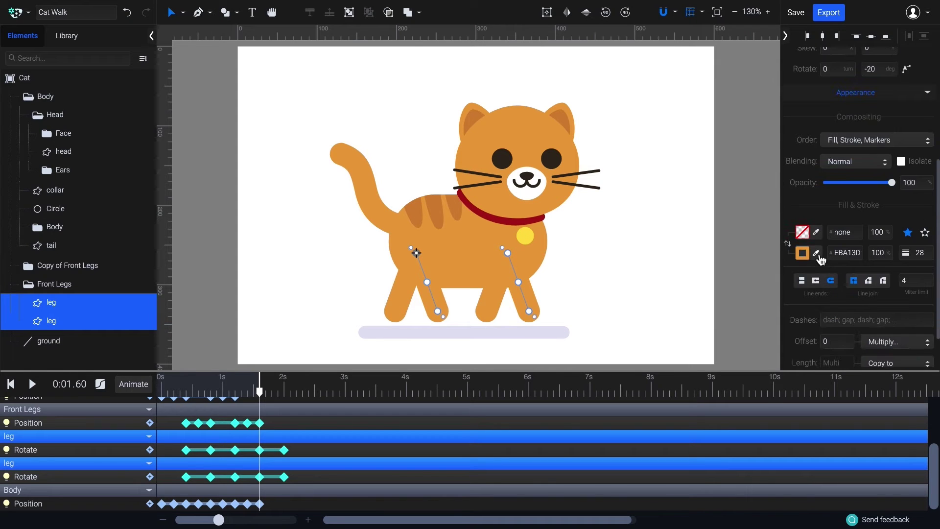
pyautogui.click(817, 253)
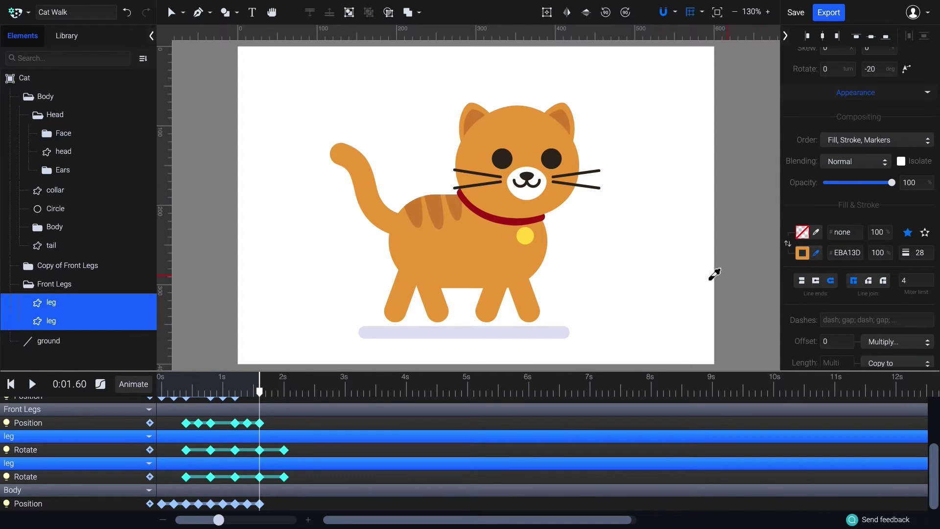
pyautogui.click(450, 215)
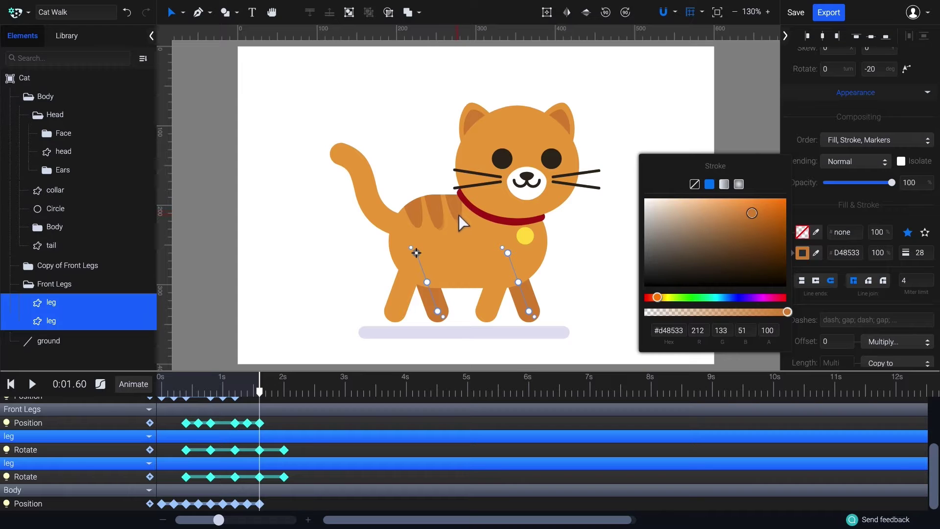
# Add 0 s Rotate keyframes to each leg and delete the trailing 2 s keyframes.
pyautogui.moveTo(259, 391); pyautogui.dragTo(164, 396)
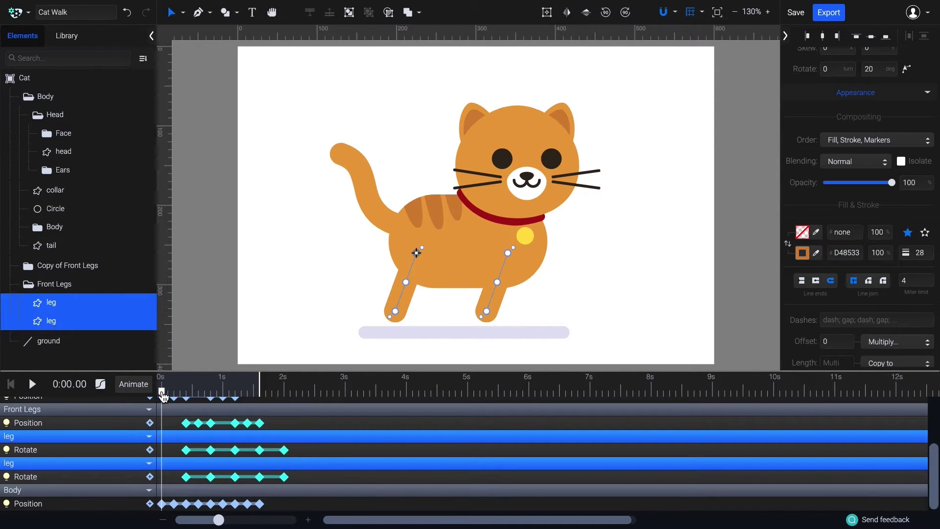
pyautogui.click(210, 450)
pyautogui.hotkey('ctrl', 'c')
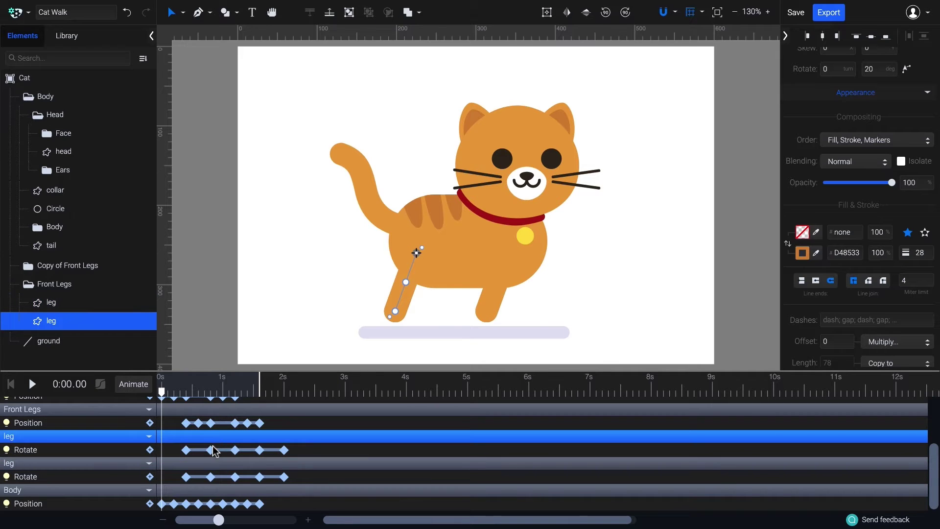
pyautogui.hotkey('ctrl', 'v')
pyautogui.click(211, 476)
pyautogui.hotkey('ctrl', 'v')
pyautogui.moveTo(299, 441); pyautogui.dragTo(288, 490)
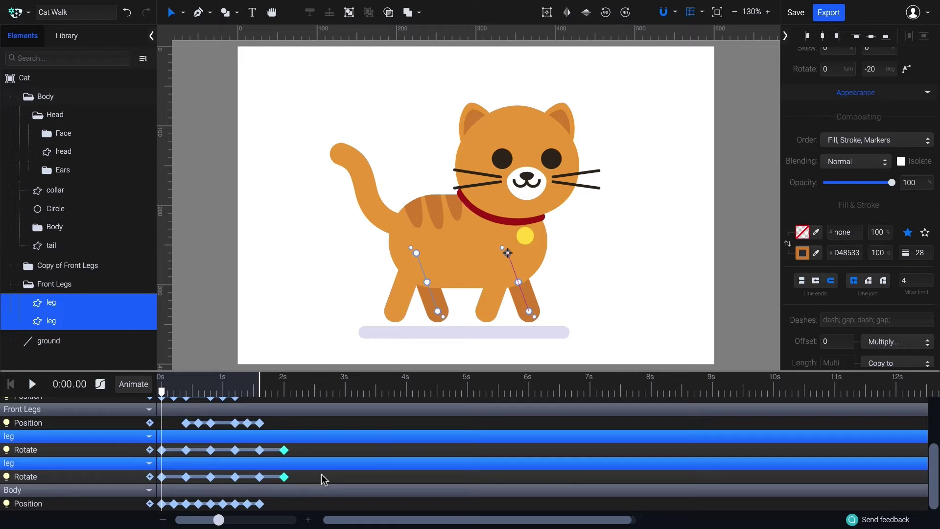
pyautogui.press('Delete')
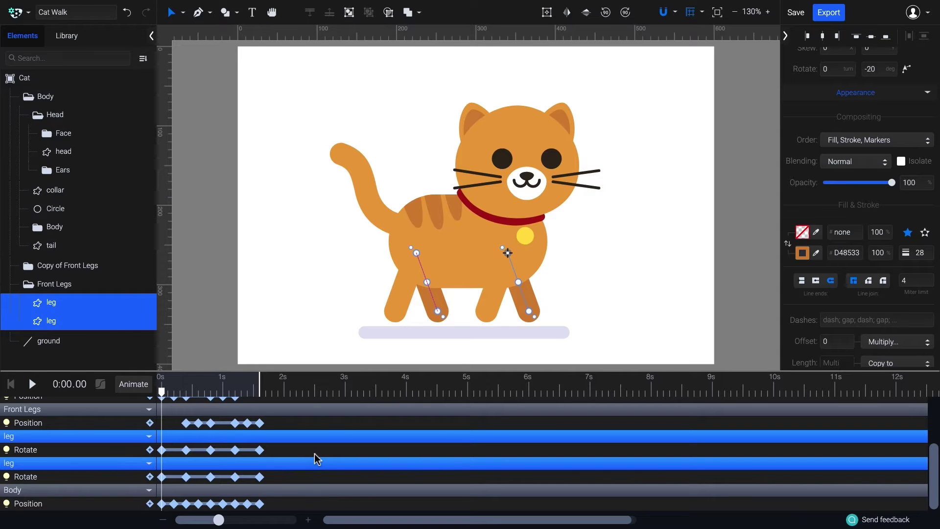
pyautogui.click(828, 12)
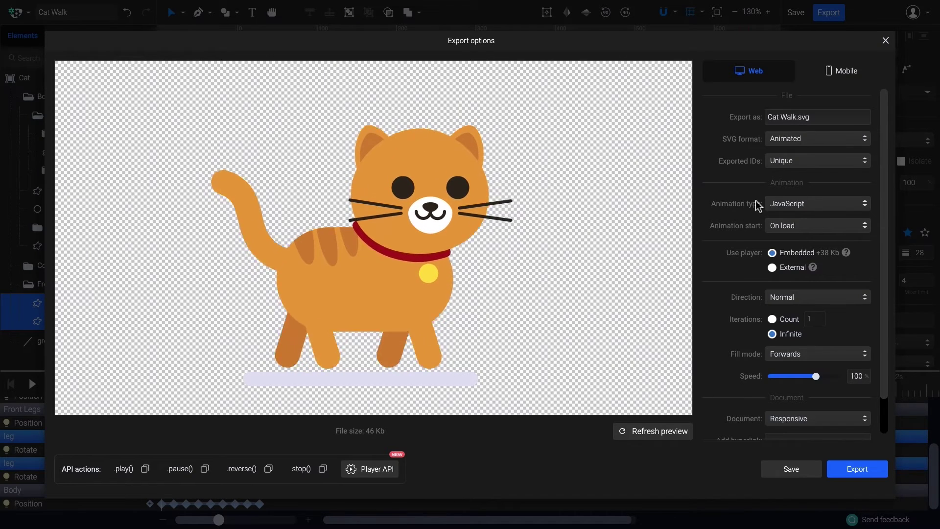
pyautogui.click(885, 41)
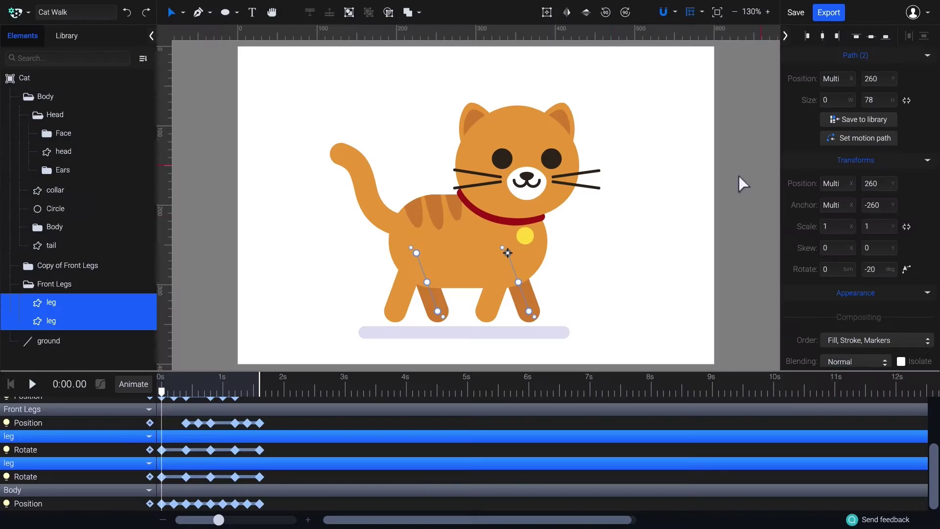
# Rename the original leg group to Back Legs and 'Copy of Front Legs' to Front Legs.
pyautogui.doubleClick(54, 286)
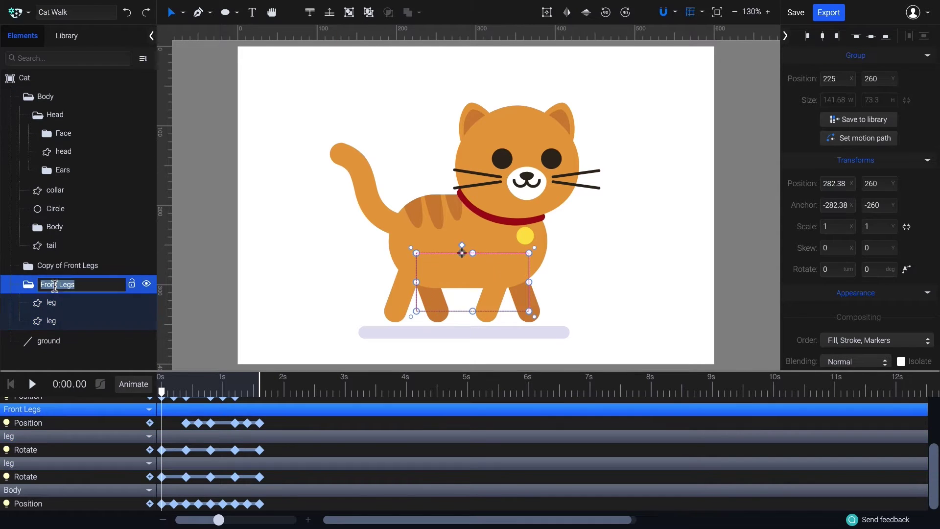
pyautogui.write('Legs')
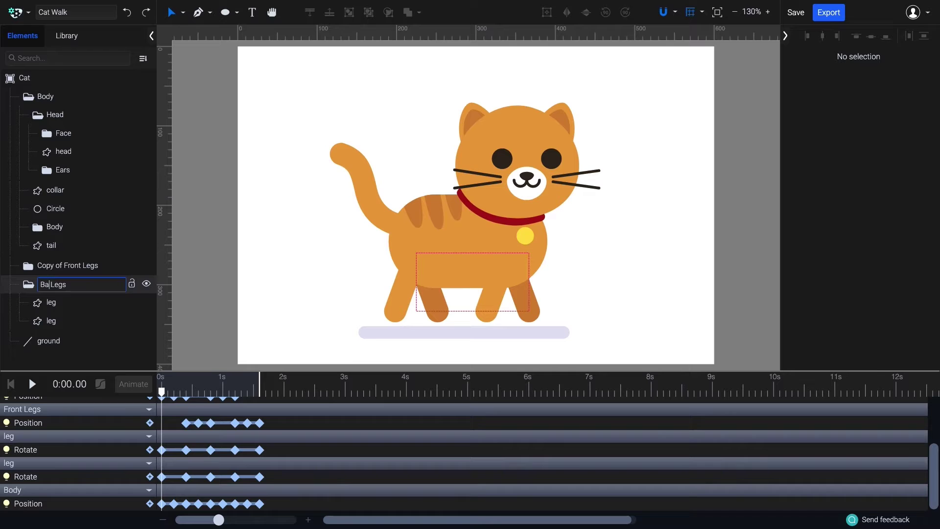
pyautogui.press('Return')
pyautogui.doubleClick(69, 266)
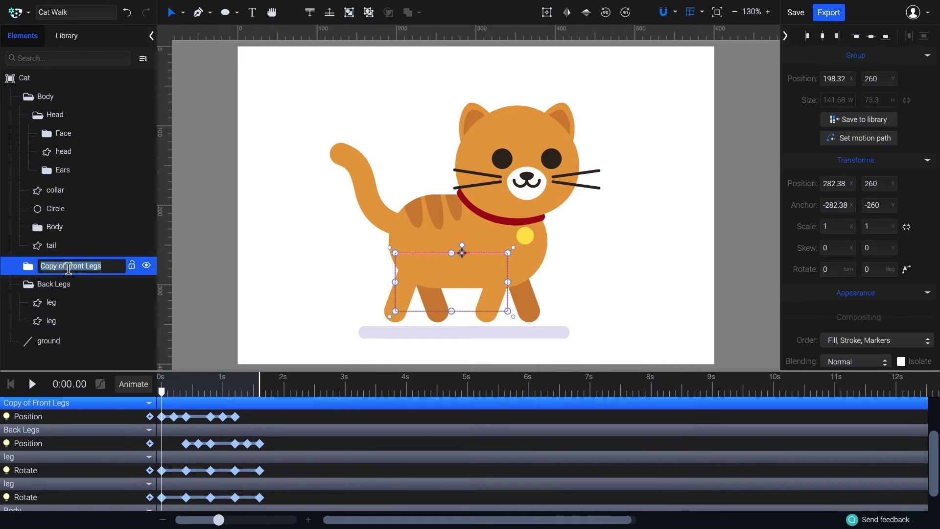
pyautogui.press('Home')
pyautogui.press('Delete')
pyautogui.press('Delete')
pyautogui.press('Delete')
pyautogui.press('Delete')
pyautogui.press('Delete')
pyautogui.press('Delete')
pyautogui.press('Delete')
pyautogui.press('Delete')
pyautogui.press('Return')
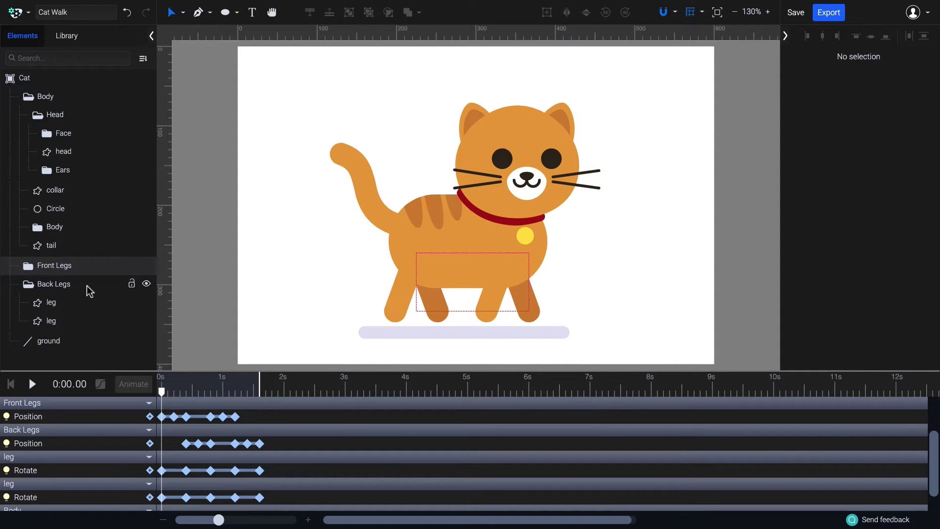
# Select the tail, switch to the Node tool, and add a Morph animation.
pyautogui.click(82, 249)
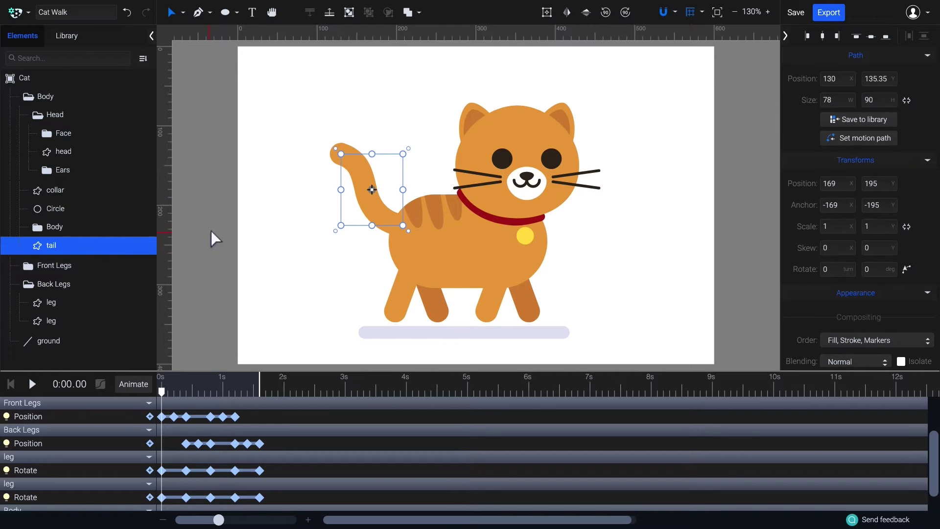
pyautogui.click(187, 14)
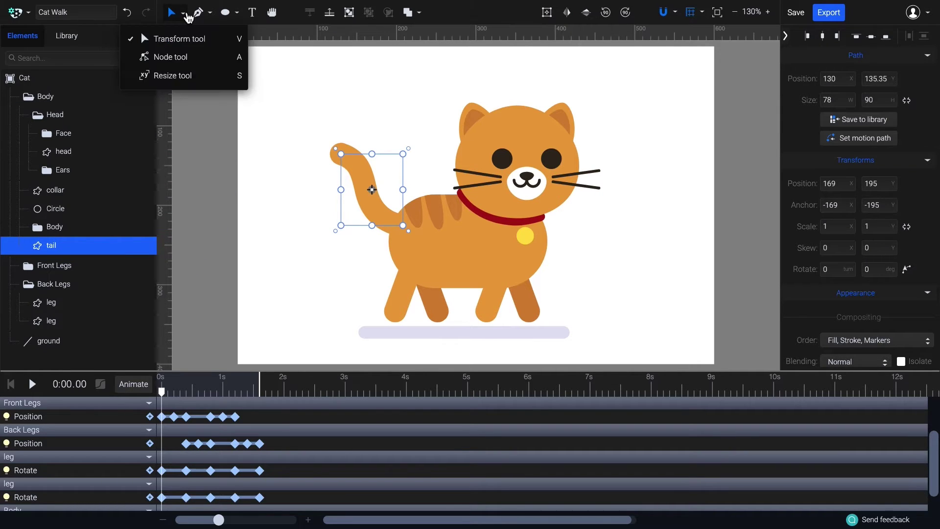
pyautogui.click(211, 60)
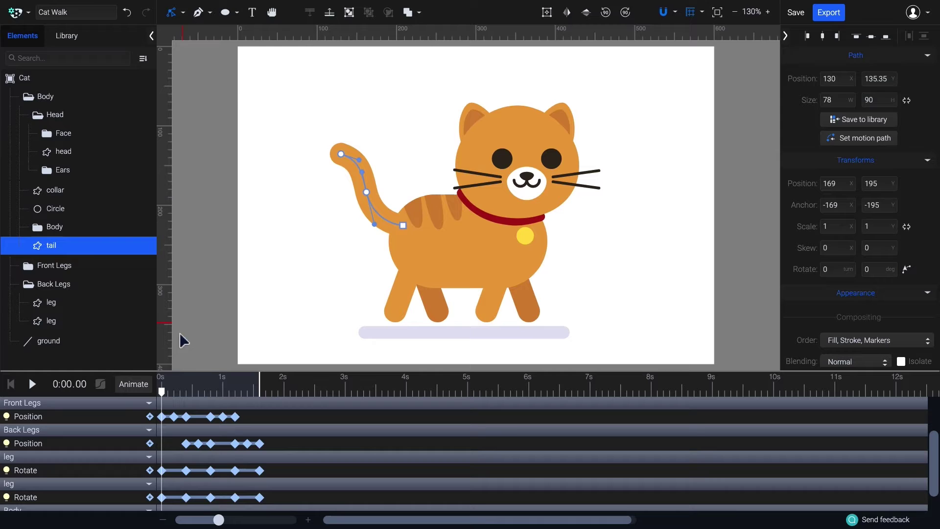
pyautogui.click(149, 389)
pyautogui.click(149, 111)
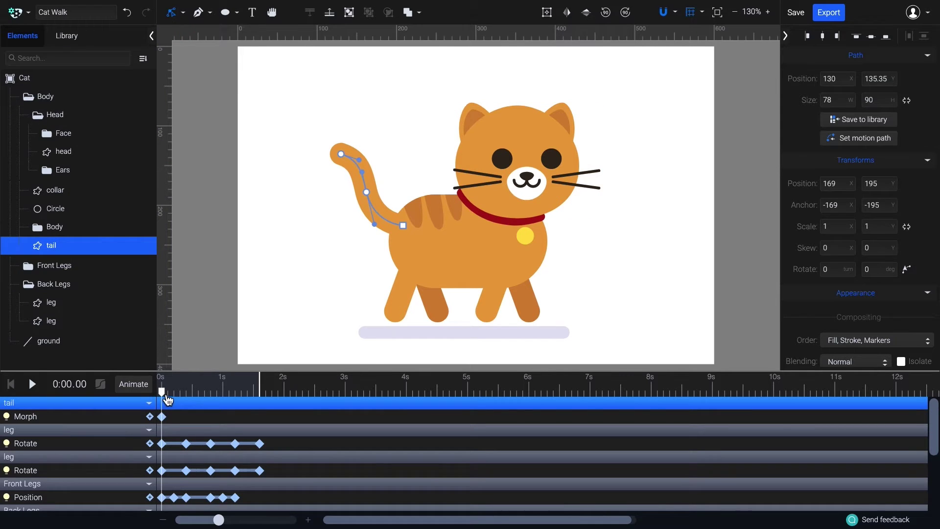
# Duplicate the tail's Morph keyframe at 0.8 s, then set the playhead to 0.4 s.
pyautogui.moveTo(167, 399); pyautogui.dragTo(218, 401)
pyautogui.rightClick(162, 418)
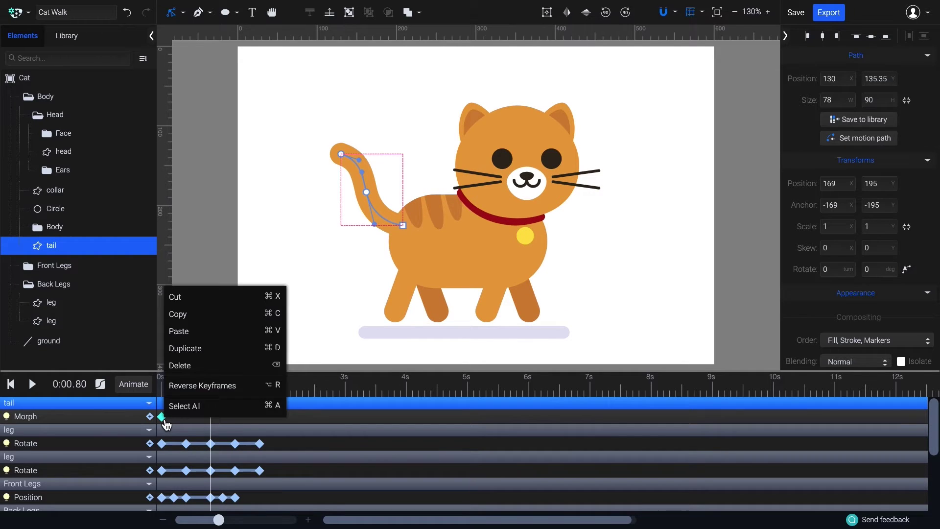
pyautogui.click(220, 349)
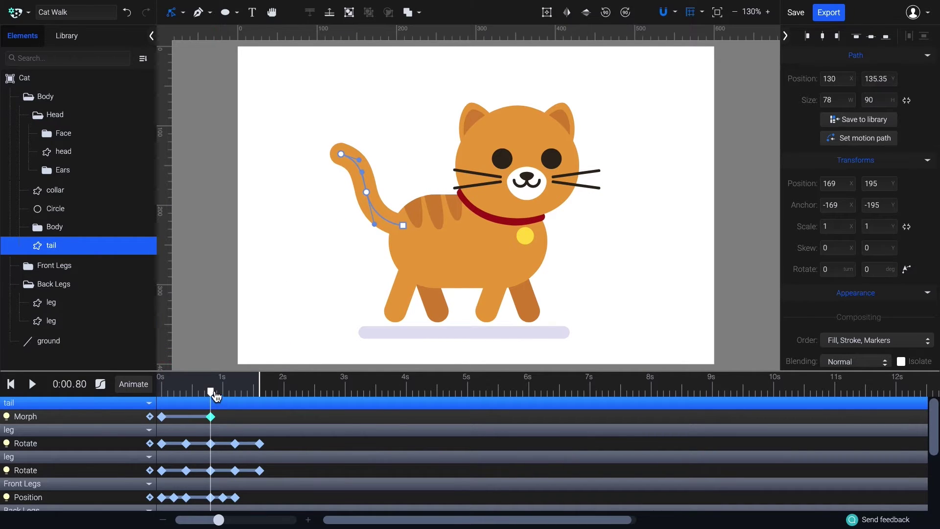
pyautogui.moveTo(215, 395)
pyautogui.mouseDown()
pyautogui.moveTo(194, 399)
pyautogui.moveTo(217, 401)
pyautogui.mouseUp()
# Hide Front Legs and Back Legs, switch off the Body's Position animation, and reselect the tail at 0.4 s.
pyautogui.click(146, 265)
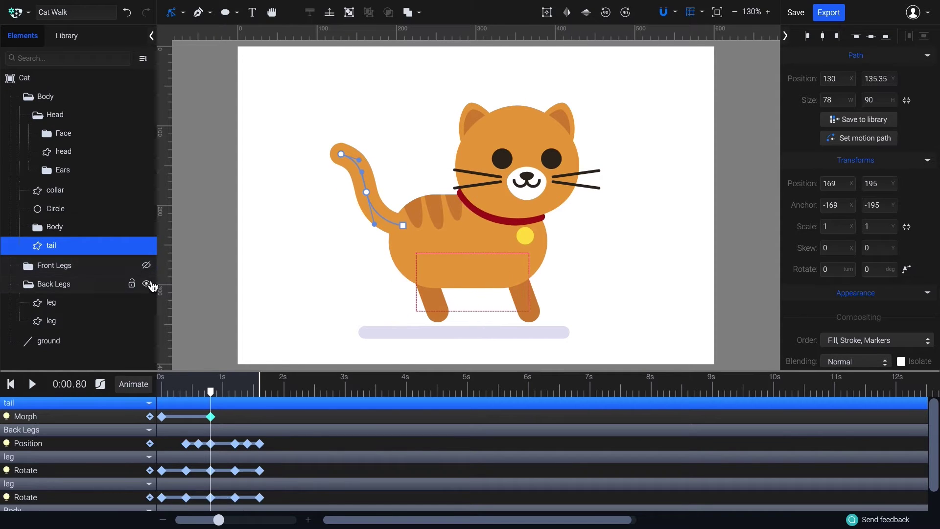
pyautogui.click(146, 284)
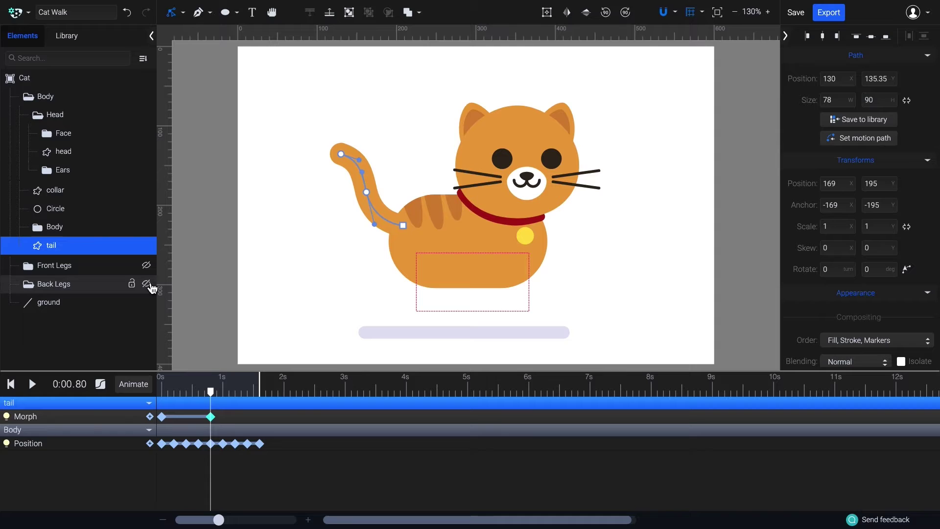
pyautogui.click(74, 98)
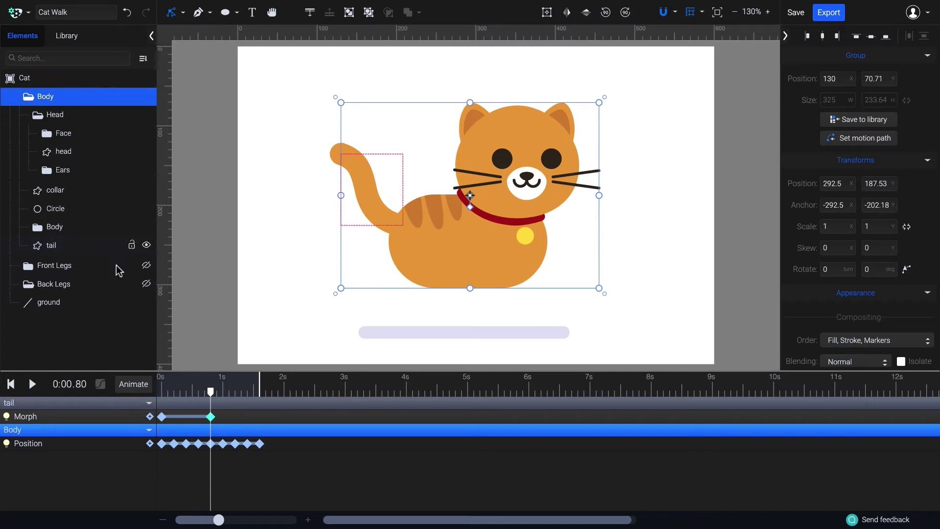
pyautogui.click(7, 444)
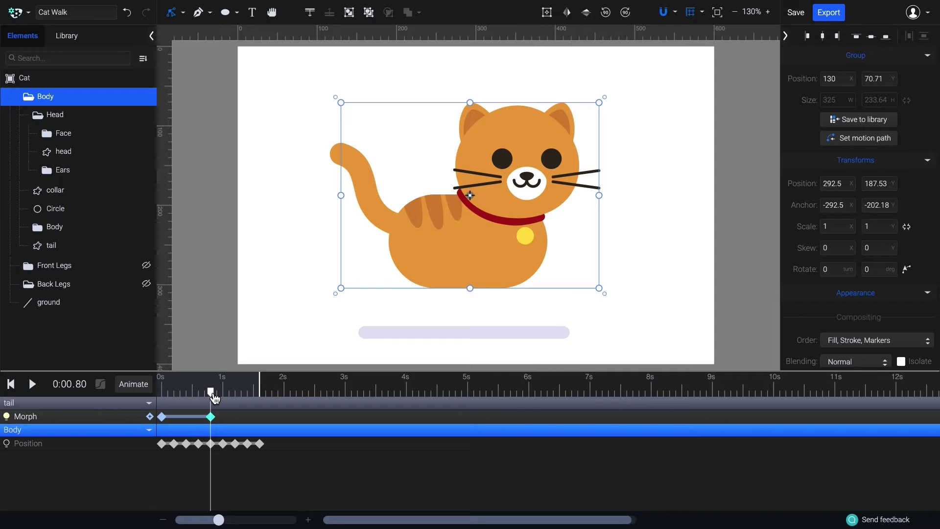
pyautogui.moveTo(212, 395); pyautogui.dragTo(190, 394)
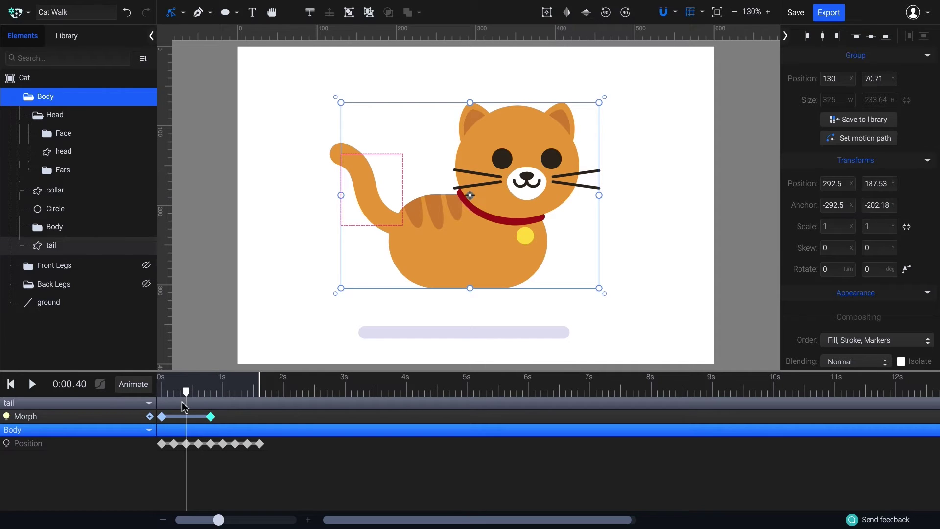
pyautogui.click(187, 405)
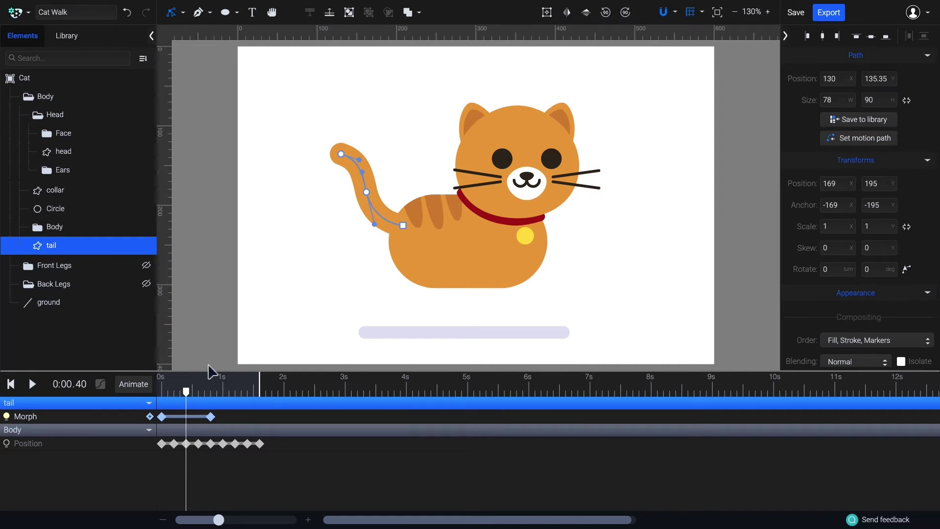
# At 0.4 s, raise the tail's lower curve and pull its upper node left, then preview the morph.
pyautogui.click(367, 192)
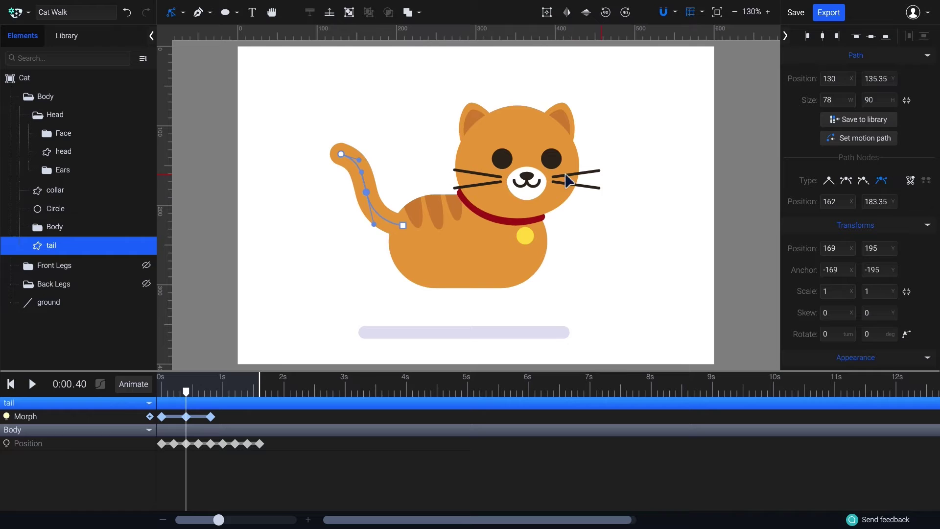
pyautogui.moveTo(374, 225); pyautogui.dragTo(399, 205)
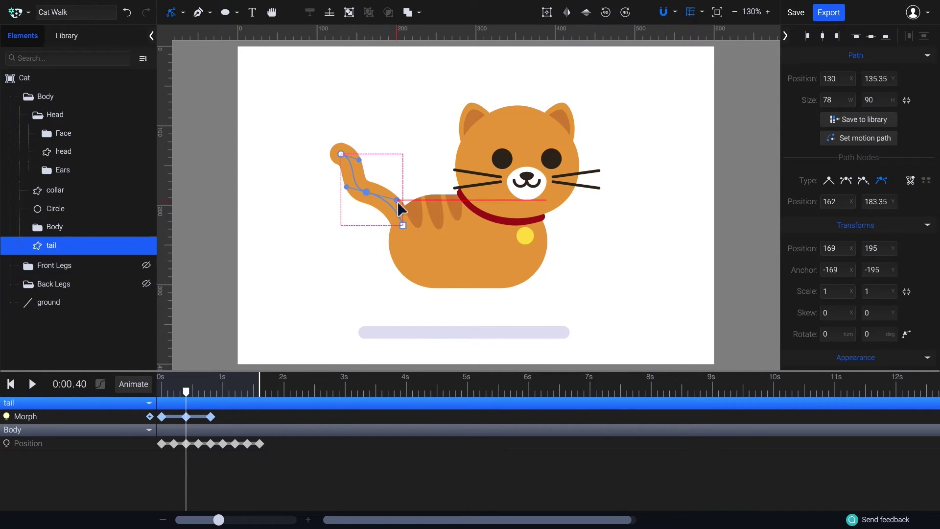
pyautogui.moveTo(360, 162); pyautogui.dragTo(339, 171)
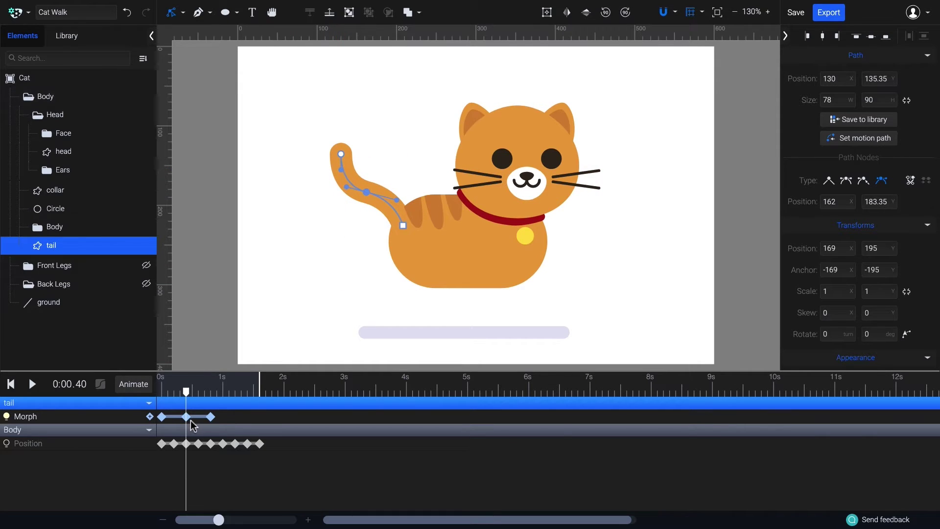
pyautogui.moveTo(191, 391); pyautogui.dragTo(164, 398)
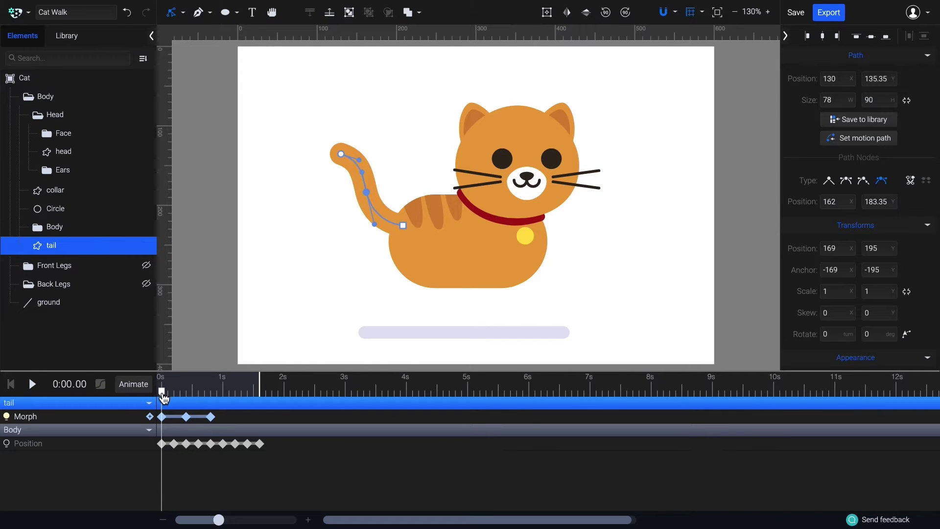
# Add a Rotate animation with the pivot at the tail base and swing it about -20° at 0.4 s.
pyautogui.click(149, 386)
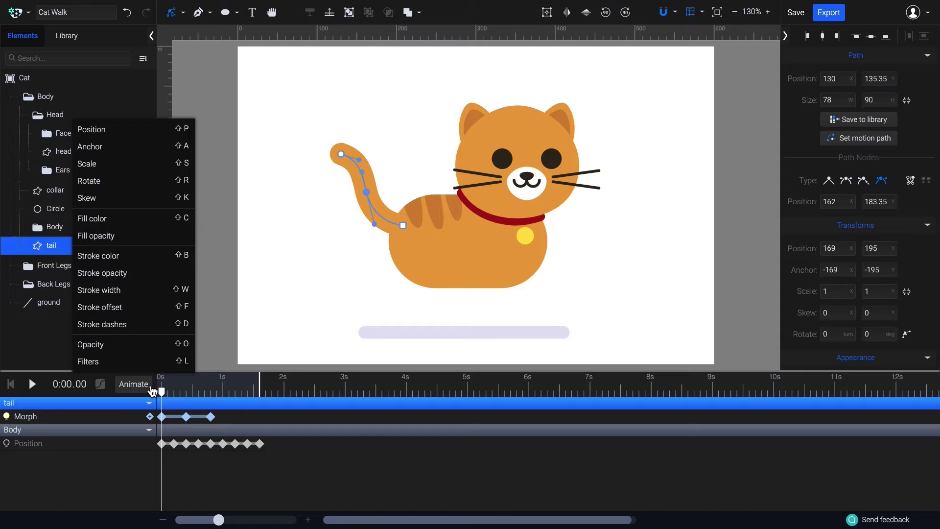
pyautogui.click(142, 184)
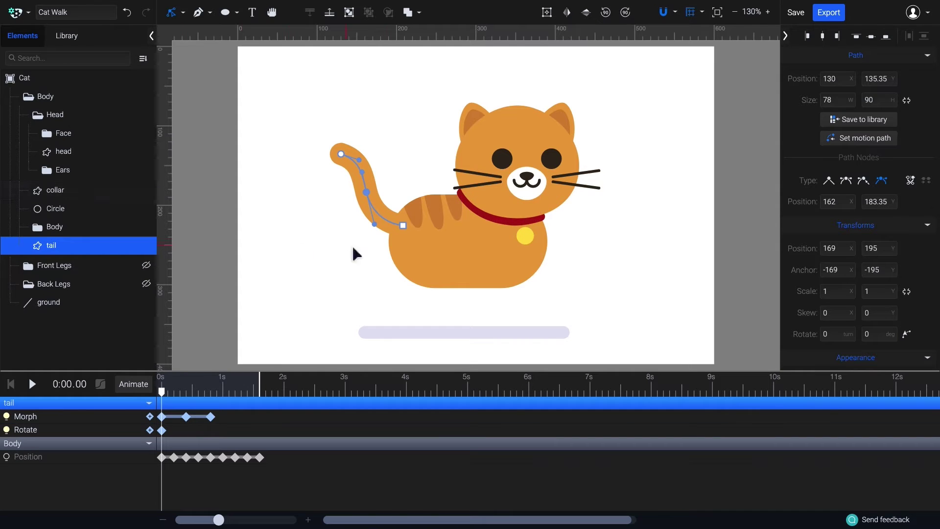
pyautogui.press('v')
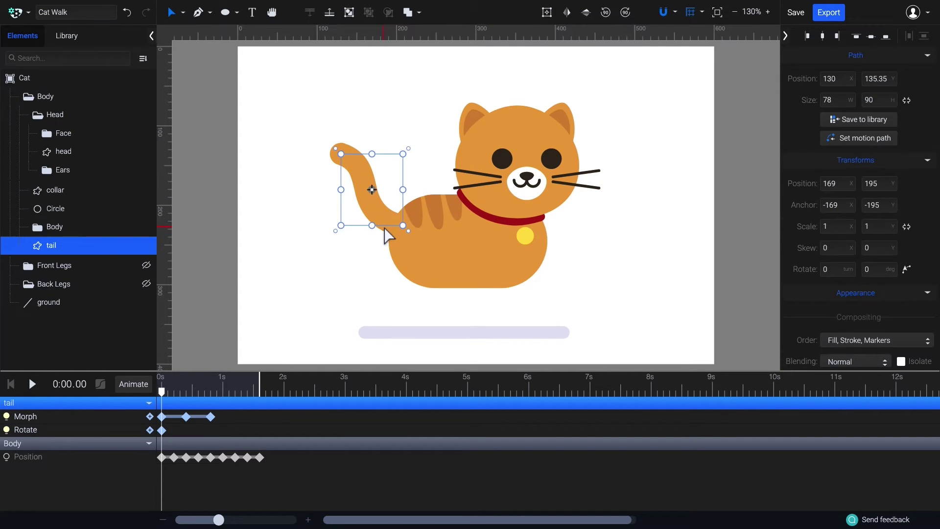
pyautogui.moveTo(372, 189); pyautogui.dragTo(403, 227)
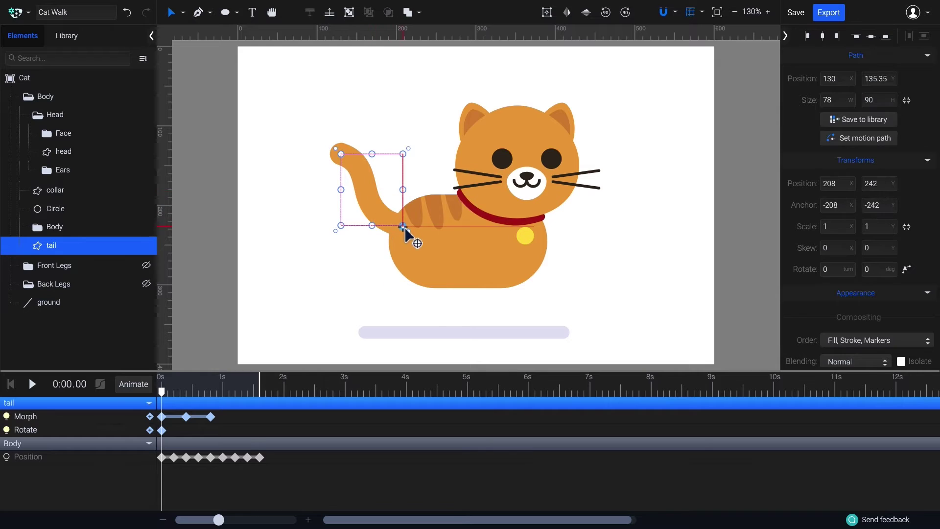
pyautogui.moveTo(167, 399); pyautogui.dragTo(186, 391)
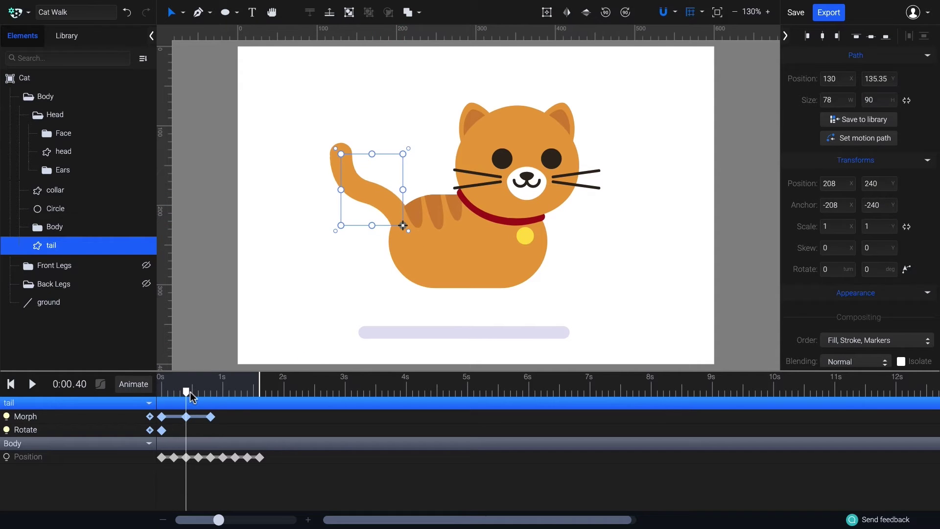
pyautogui.moveTo(336, 150); pyautogui.dragTo(319, 180)
# Copy the 0 s rotation keyframe to 0.8 s and give all three Ease In Out Sine.
pyautogui.click(210, 392)
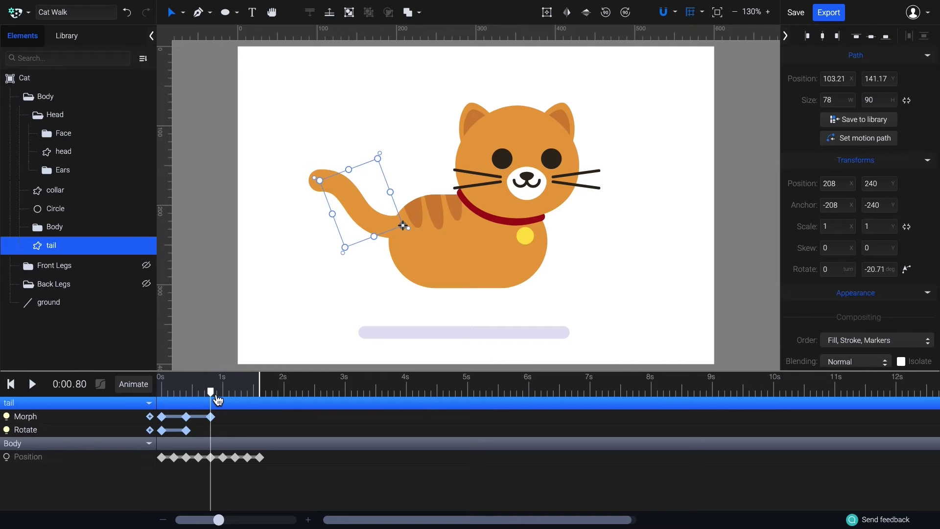
pyautogui.click(161, 430)
pyautogui.hotkey('ctrl', 'c')
pyautogui.hotkey('ctrl', 'v')
pyautogui.click(169, 430)
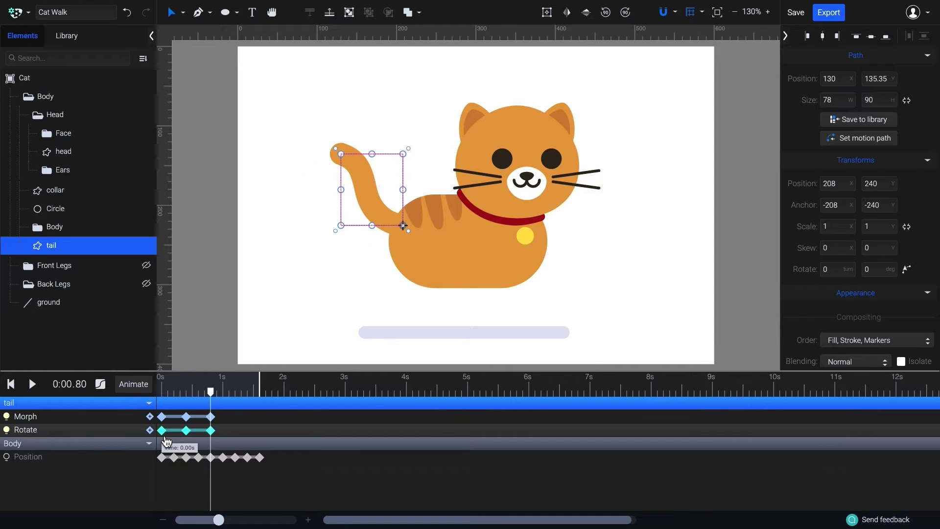
pyautogui.click(104, 388)
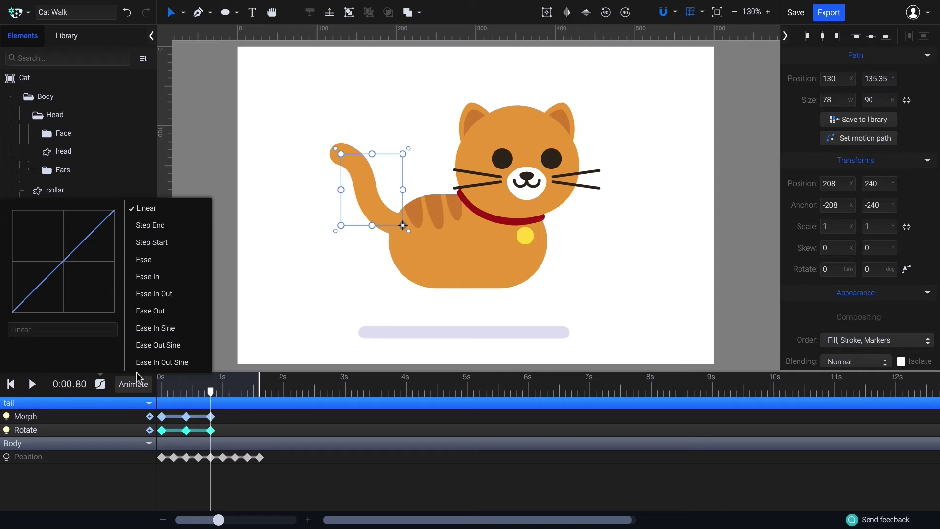
pyautogui.click(152, 363)
pyautogui.click(163, 392)
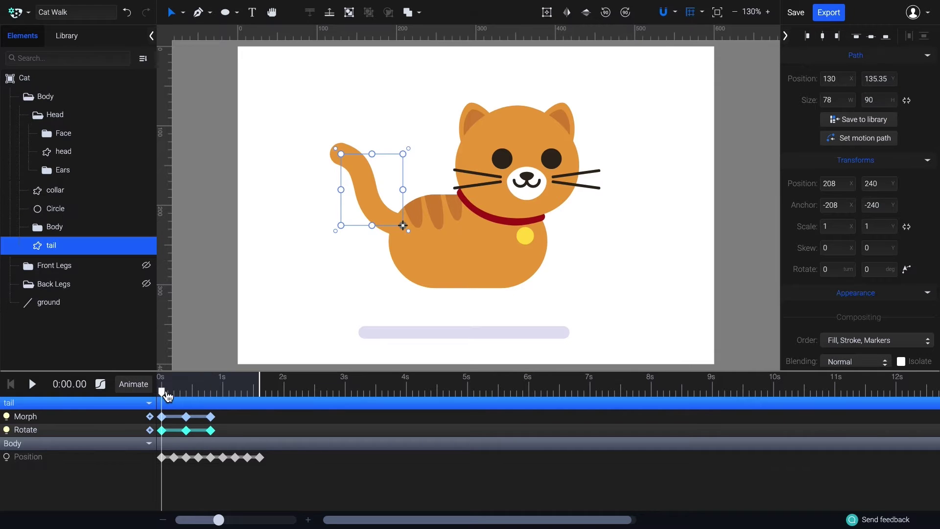
pyautogui.moveTo(168, 395)
pyautogui.mouseDown()
pyautogui.moveTo(221, 399)
pyautogui.moveTo(154, 395)
pyautogui.moveTo(180, 399)
pyautogui.mouseUp()
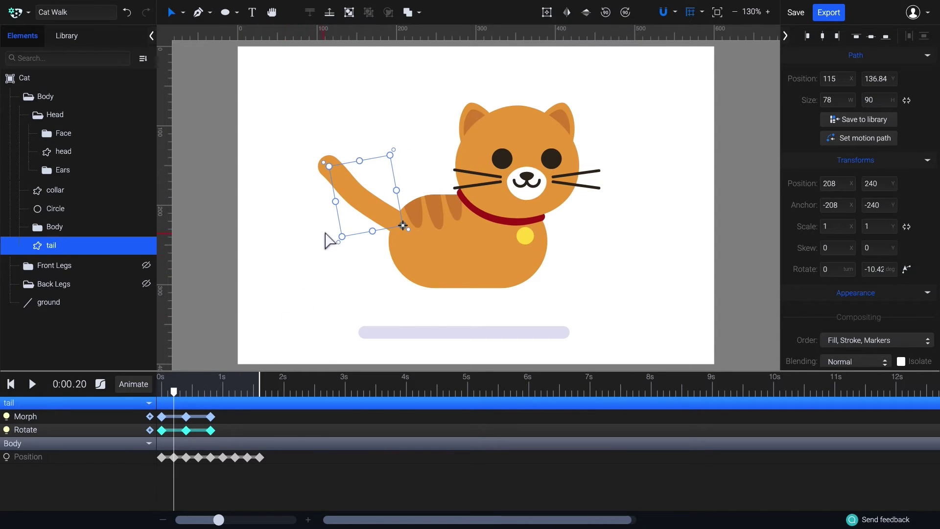
# Adjust the tail's path nodes to add a refined Morph shape at 0.2 s.
pyautogui.press('a')
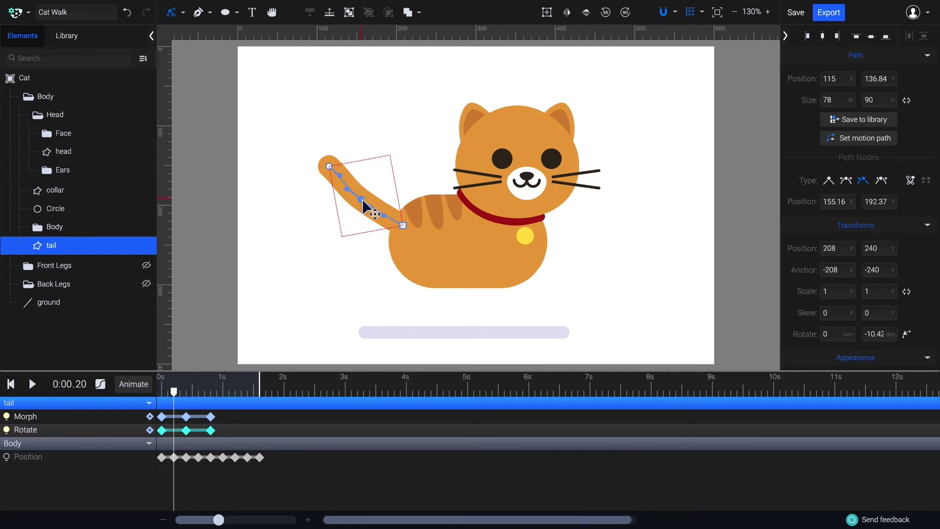
pyautogui.moveTo(362, 199); pyautogui.dragTo(361, 208)
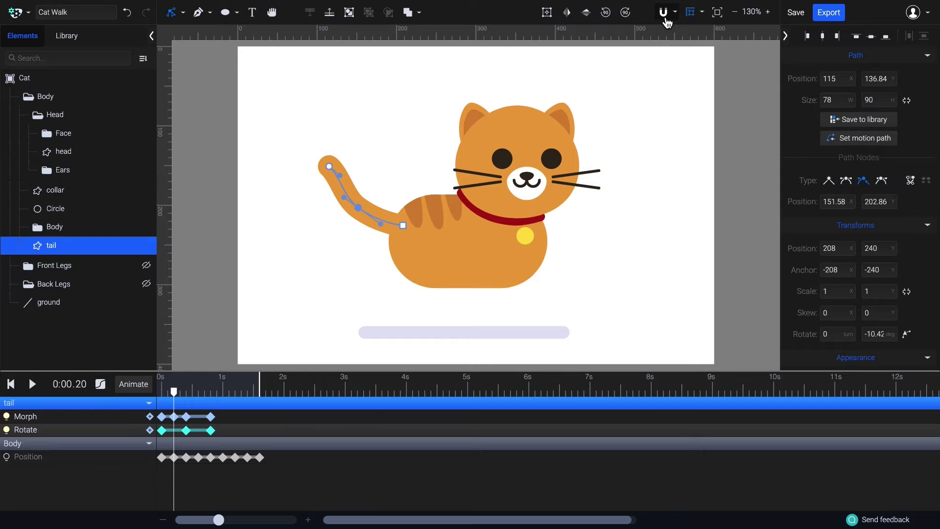
pyautogui.moveTo(358, 207)
pyautogui.mouseDown()
pyautogui.moveTo(331, 184)
pyautogui.moveTo(360, 218)
pyautogui.mouseUp()
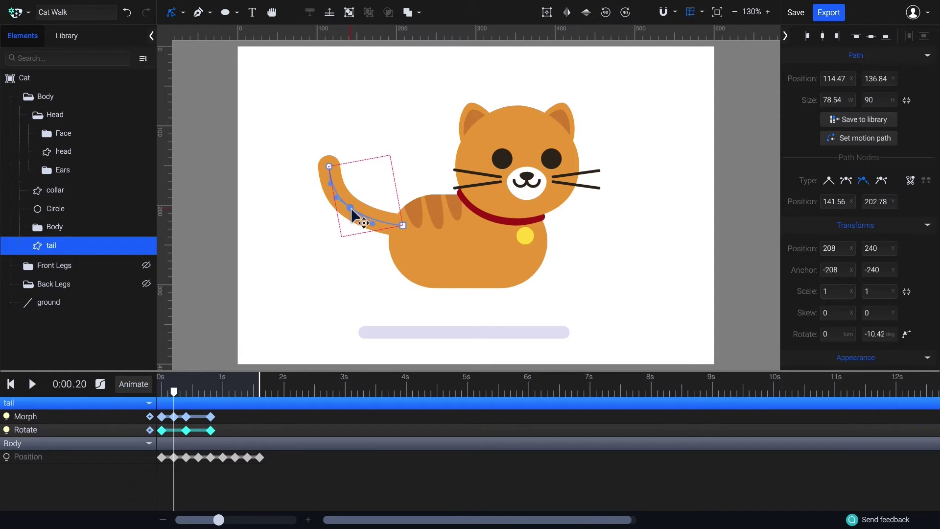
pyautogui.moveTo(174, 391); pyautogui.dragTo(198, 397)
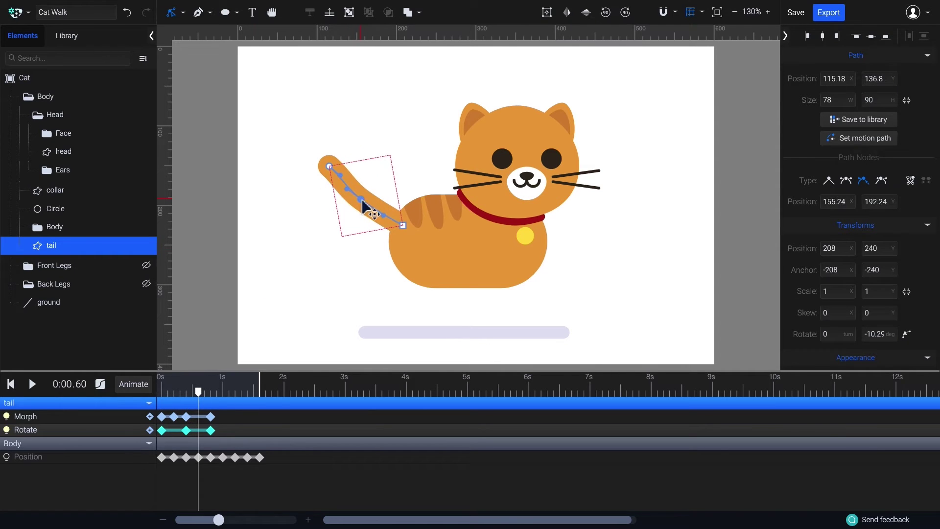
# Raise and smooth the tail's middle node at 0.6 s, then paste the keyframes to repeat through 1.6 s.
pyautogui.moveTo(361, 199); pyautogui.dragTo(363, 185)
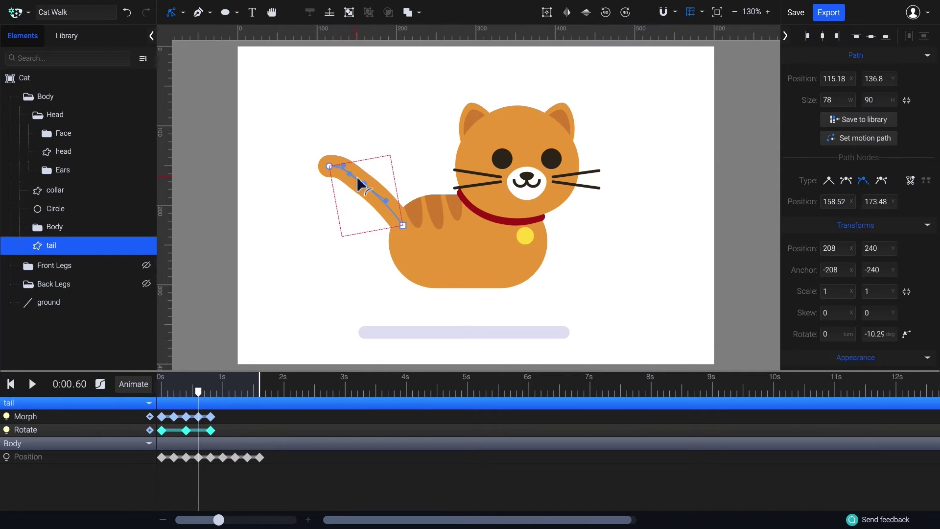
pyautogui.click(881, 181)
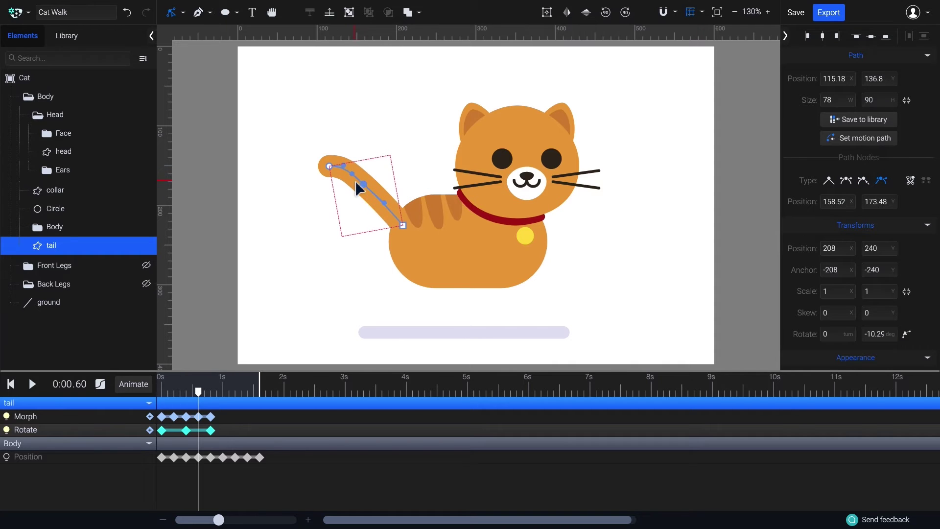
pyautogui.moveTo(363, 185); pyautogui.dragTo(368, 178)
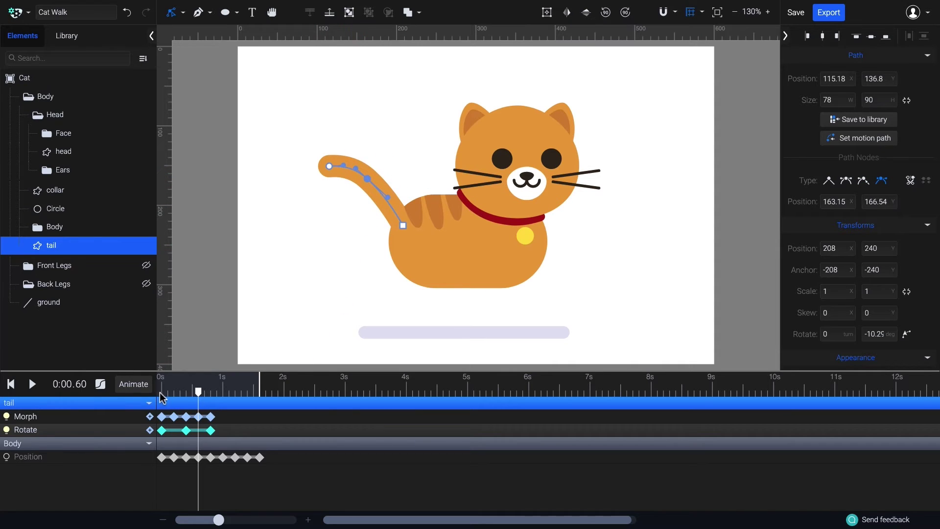
pyautogui.moveTo(166, 398); pyautogui.dragTo(164, 441)
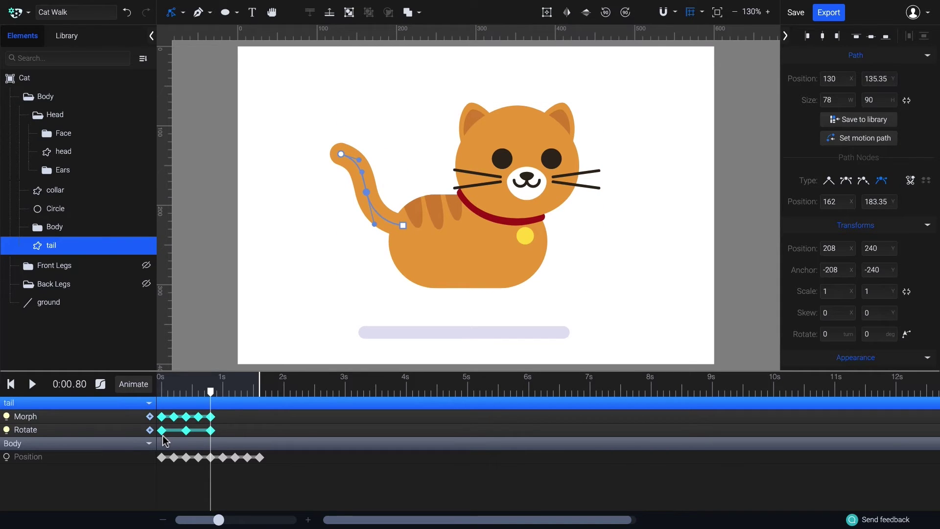
pyautogui.hotkey('ctrl', 'c')
pyautogui.hotkey('ctrl', 'v')
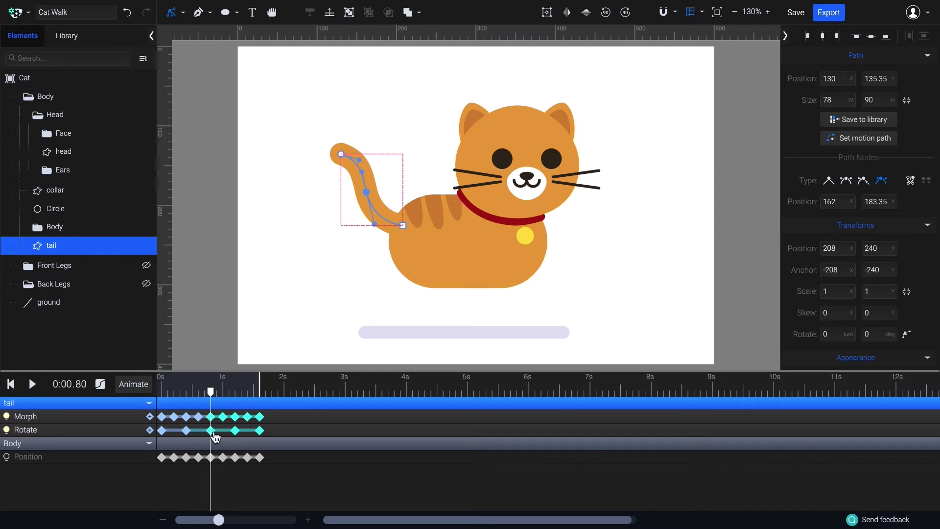
# Check the export preview, then turn the Body's Position animation back on.
pyautogui.click(820, 19)
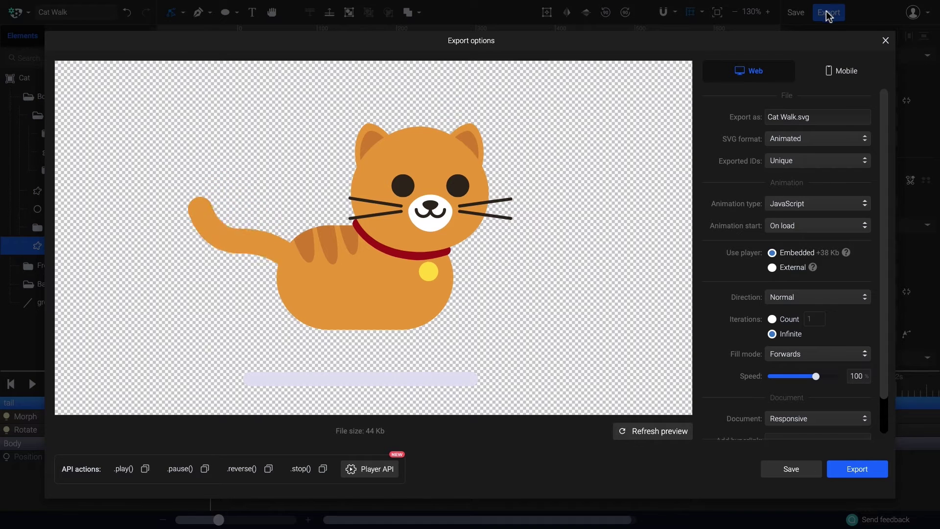
pyautogui.click(885, 41)
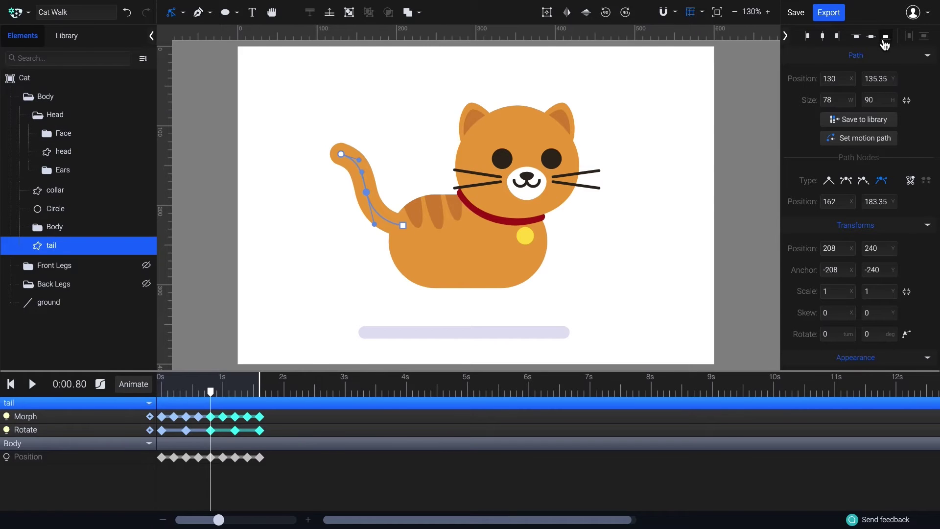
pyautogui.click(56, 97)
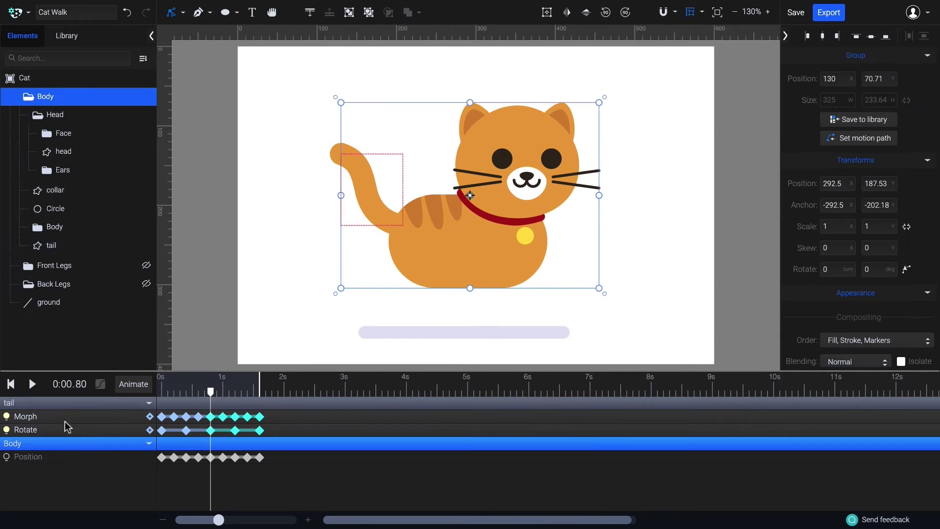
pyautogui.click(10, 463)
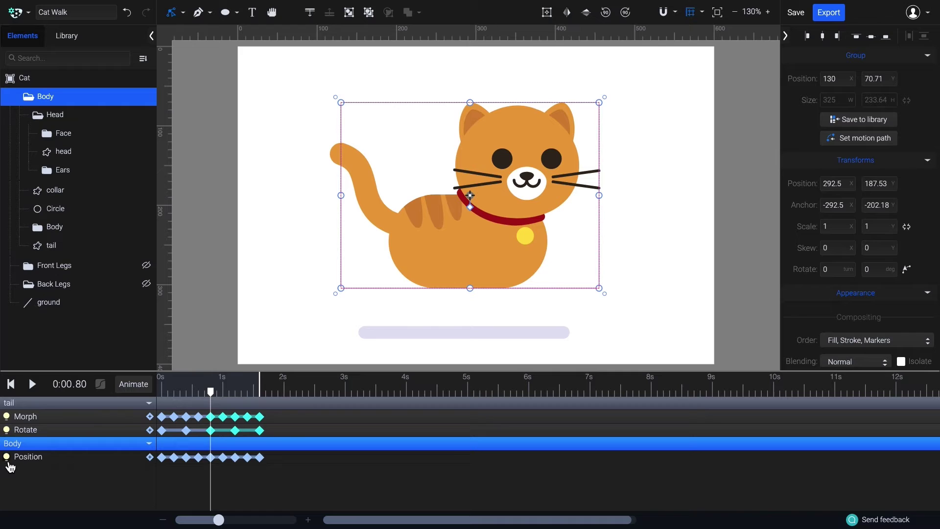
# Unhide the Front Legs and Back Legs groups and check the export preview again.
pyautogui.click(146, 265)
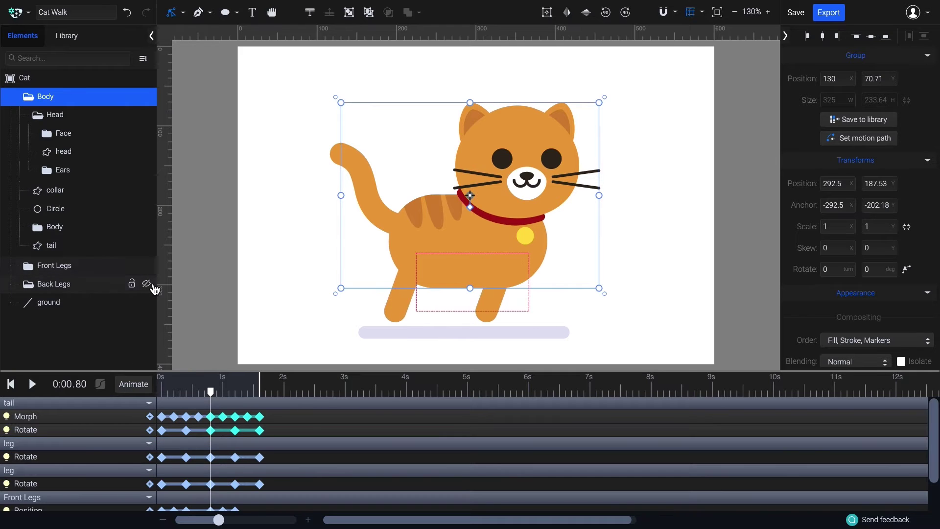
pyautogui.click(145, 283)
pyautogui.click(828, 12)
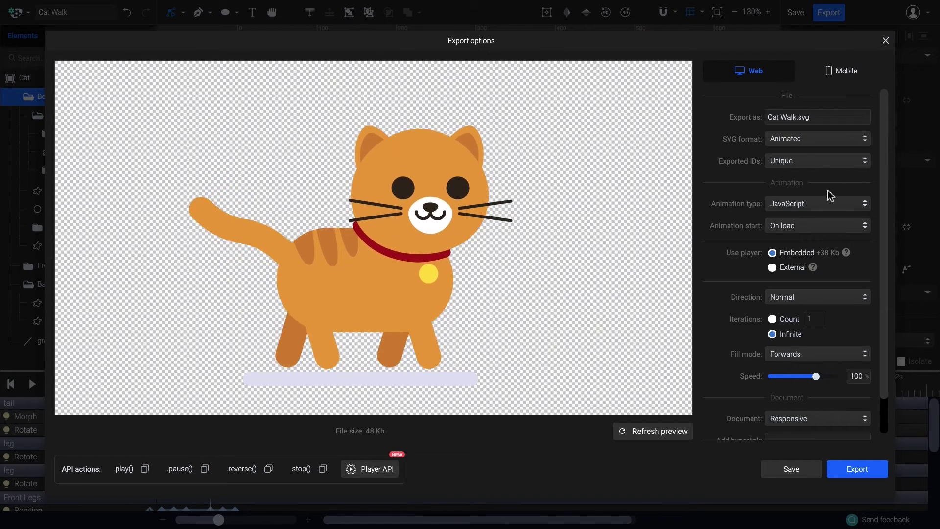
pyautogui.press('Escape')
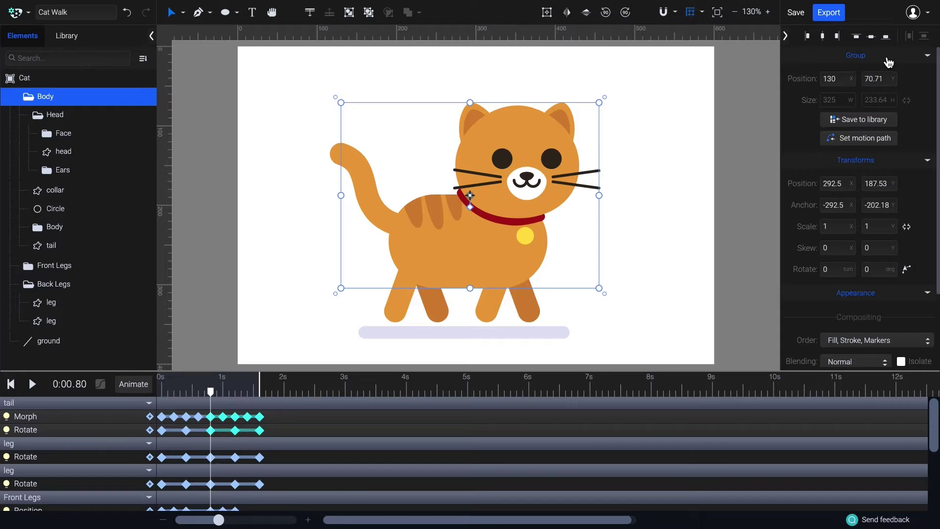
# Add a vertical guide through the head's centre and select the Face group with the collar tag.
pyautogui.doubleClick(541, 189)
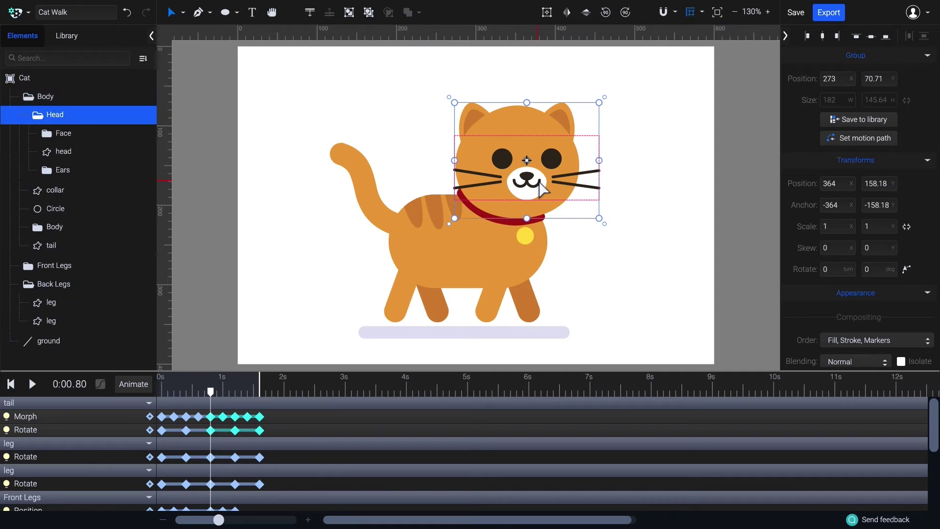
pyautogui.doubleClick(543, 193)
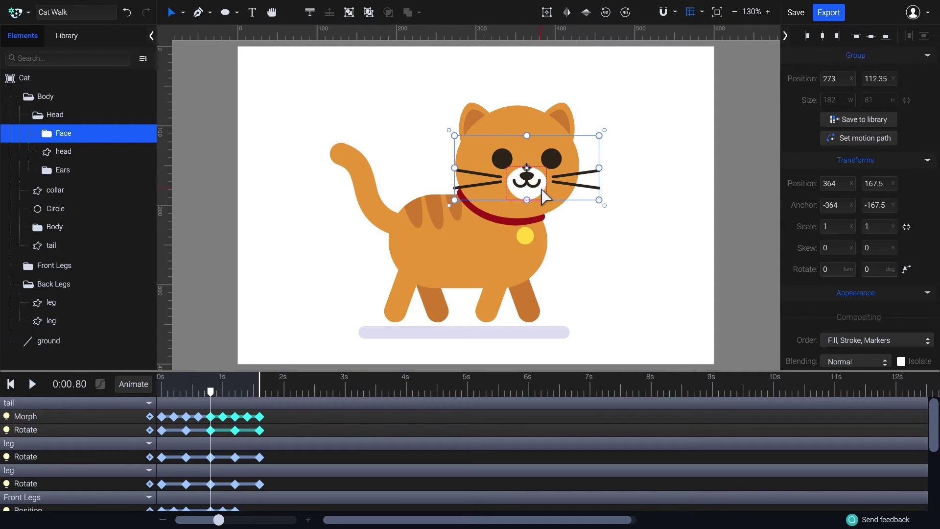
pyautogui.click(533, 212)
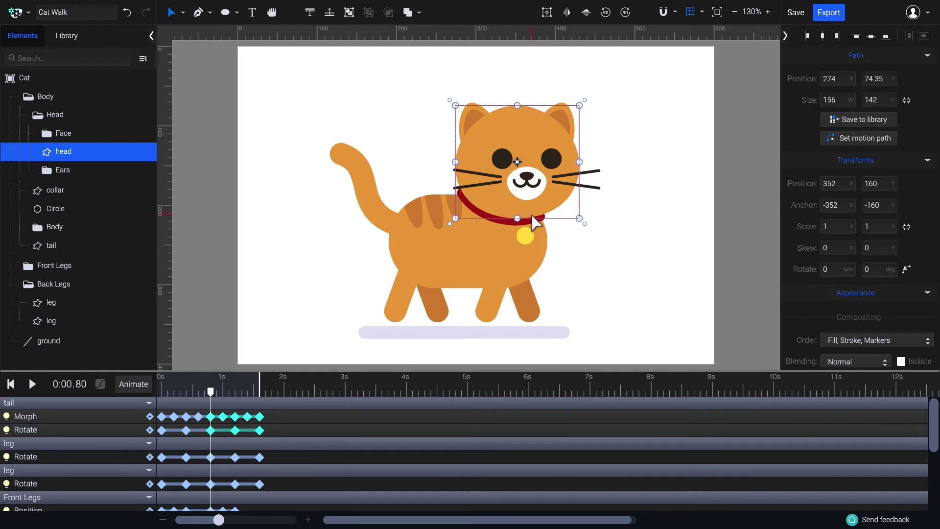
pyautogui.moveTo(166, 176); pyautogui.dragTo(517, 182)
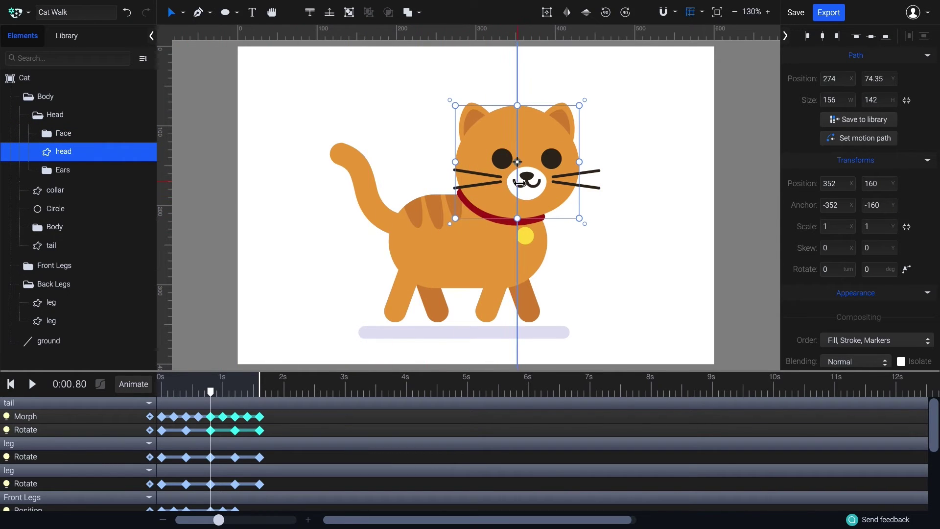
pyautogui.click(543, 189)
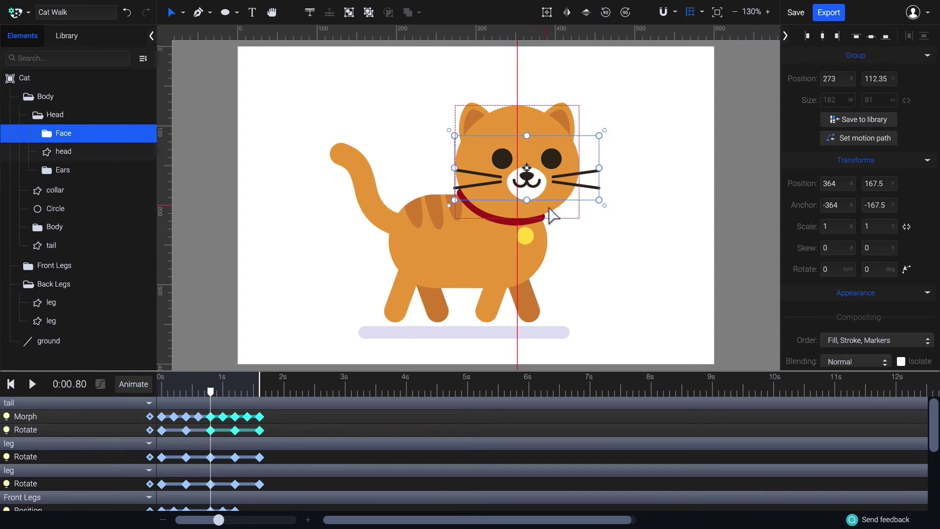
pyautogui.keyDown('shift'); pyautogui.click(530, 237); pyautogui.keyUp('shift')
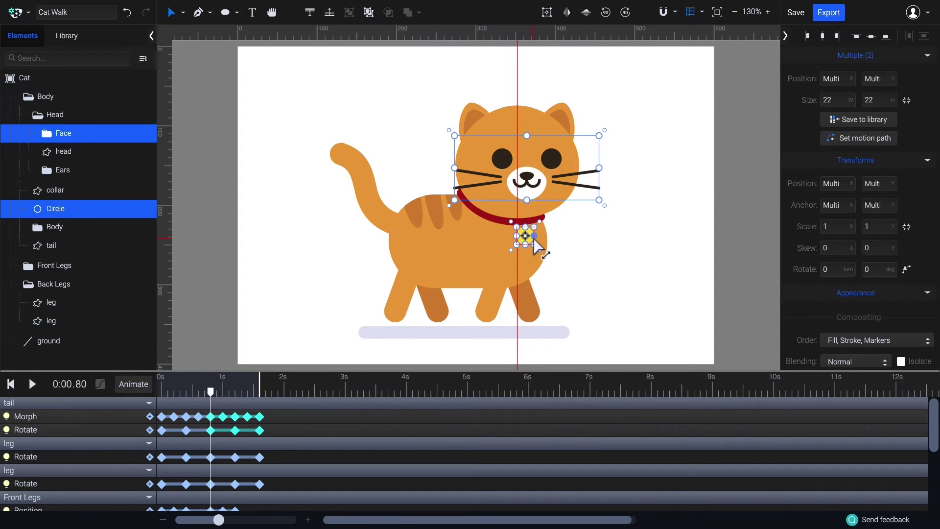
# Add Position animation, shift face and tag left and up at 0.5 s, then nudge the tag down.
pyautogui.moveTo(210, 392); pyautogui.dragTo(167, 396)
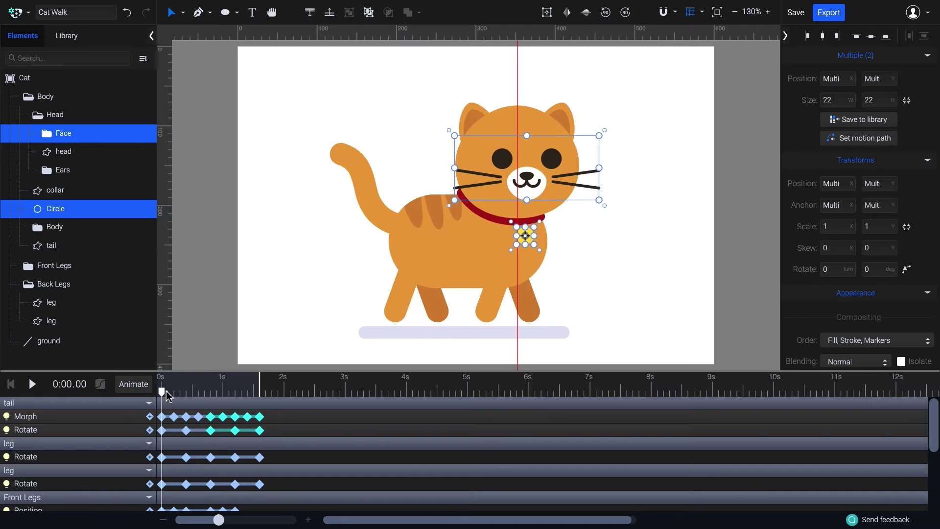
pyautogui.click(136, 388)
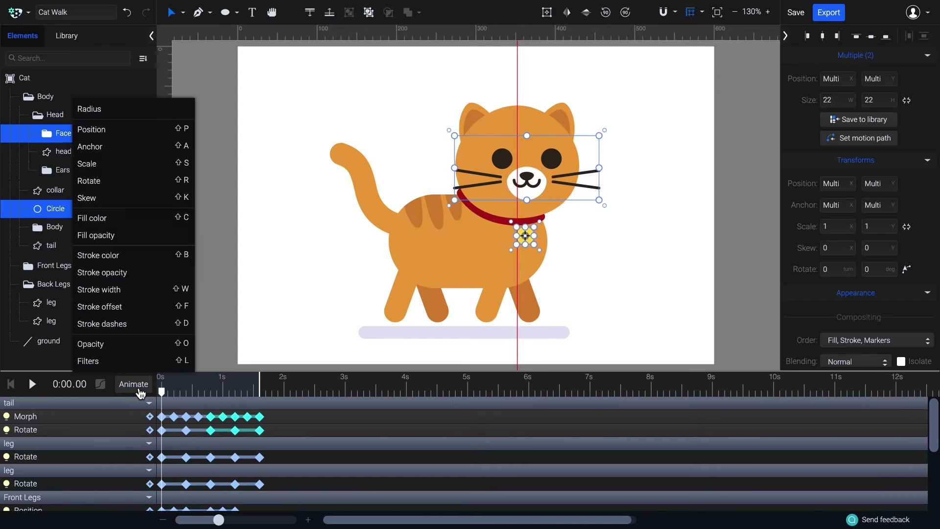
pyautogui.click(149, 138)
pyautogui.moveTo(168, 400); pyautogui.dragTo(196, 401)
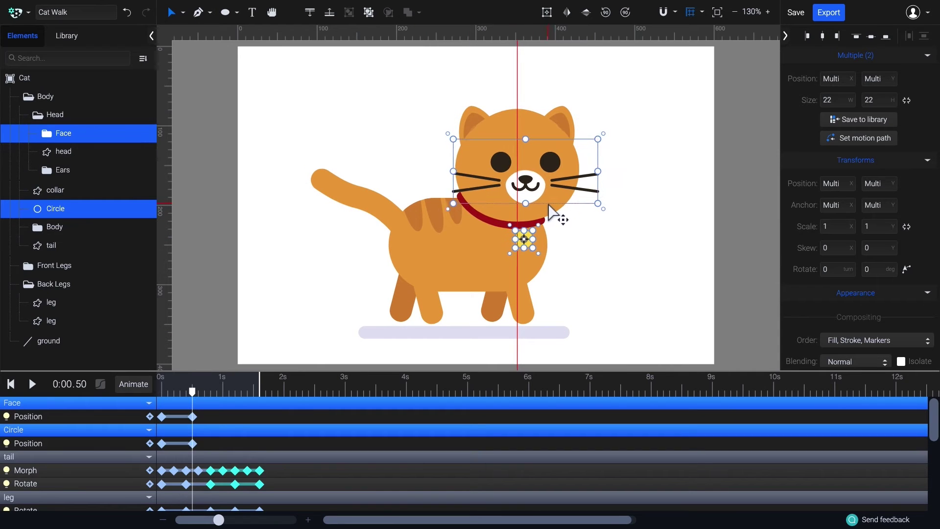
pyautogui.moveTo(551, 207); pyautogui.dragTo(541, 202)
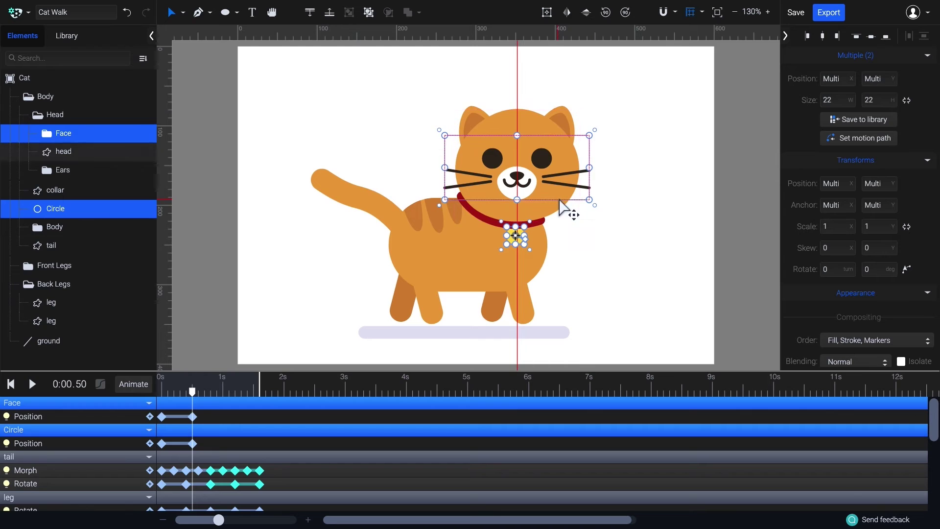
pyautogui.keyDown('shift'); pyautogui.click(563, 210); pyautogui.keyUp('shift')
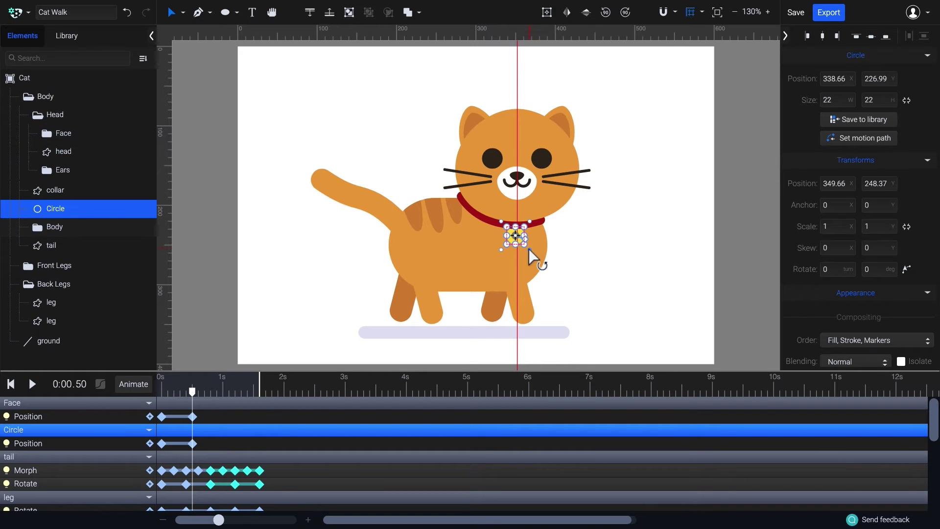
pyautogui.press('Down')
pyautogui.press('Down')
pyautogui.press('Down')
pyautogui.press('Down')
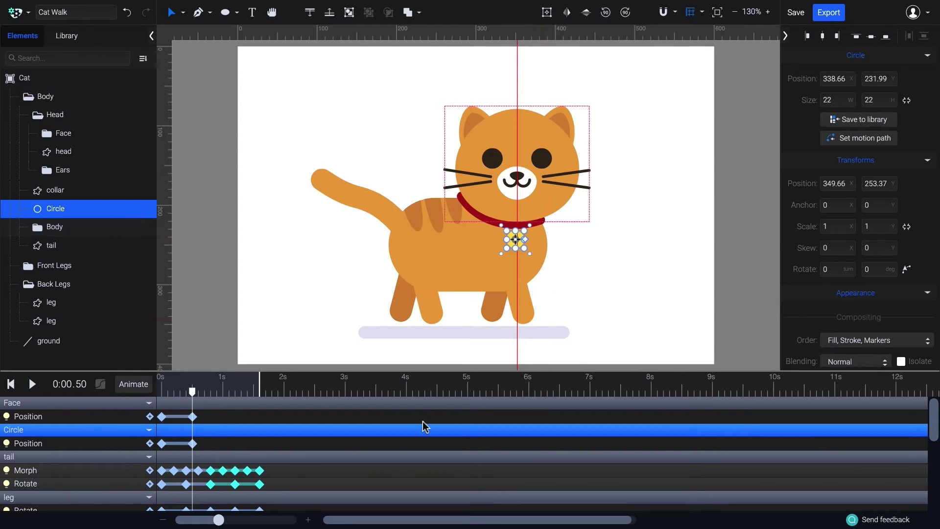
# Give the first face and tag Position keyframes Ease In Sine and add Position keyframes at 1 s.
pyautogui.moveTo(177, 450); pyautogui.dragTo(111, 393)
pyautogui.click(108, 389)
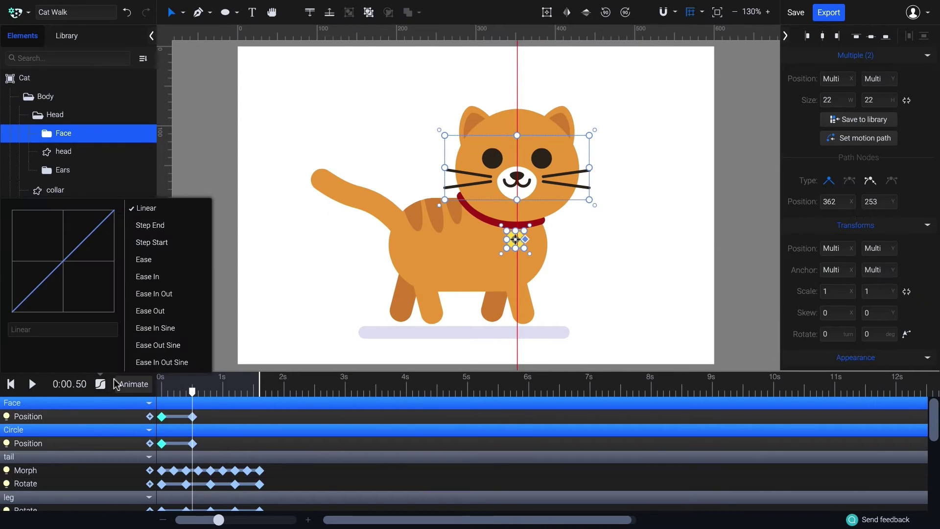
pyautogui.click(186, 328)
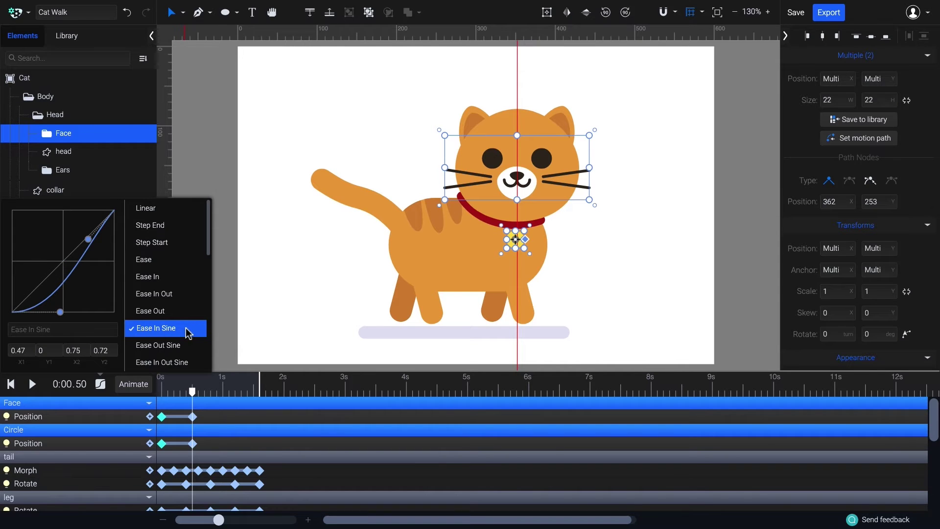
pyautogui.moveTo(196, 396); pyautogui.dragTo(263, 394)
pyautogui.click(149, 416)
pyautogui.click(149, 443)
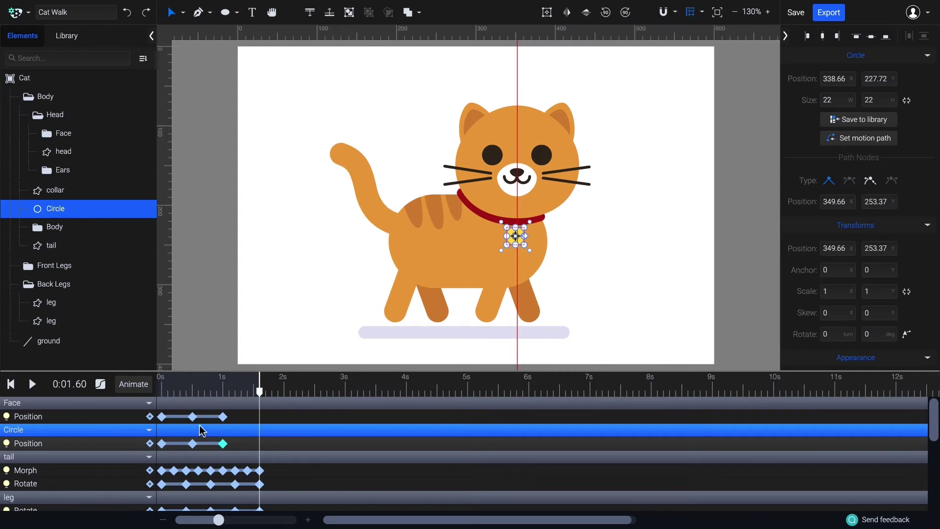
# Shift the face and tag right at 1.6 s and give the 1 s keyframes Ease Out Sine.
pyautogui.hotkey('ctrl', 'shift', 'z')
pyautogui.hotkey('ctrl', 'shift', 'z')
pyautogui.hotkey('ctrl', 'shift', 'z')
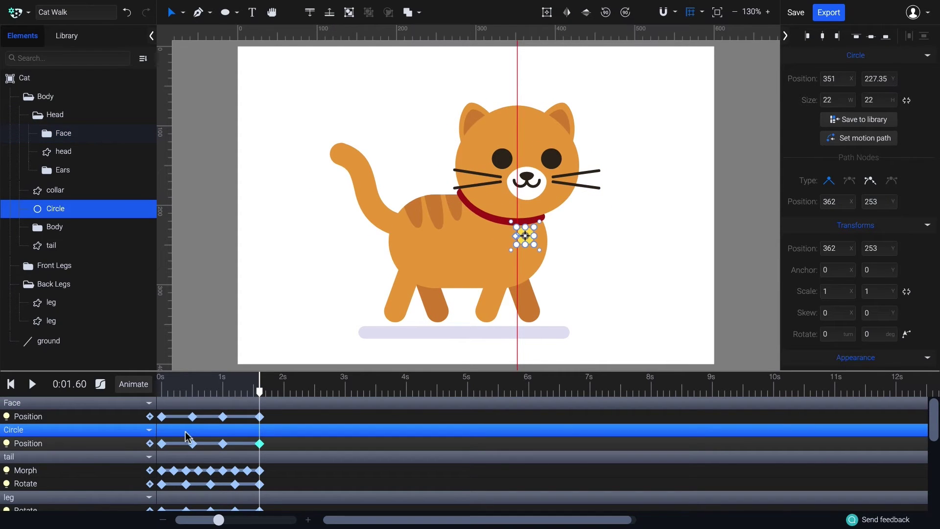
pyautogui.click(223, 443)
pyautogui.keyDown('shift'); pyautogui.click(223, 417); pyautogui.keyUp('shift')
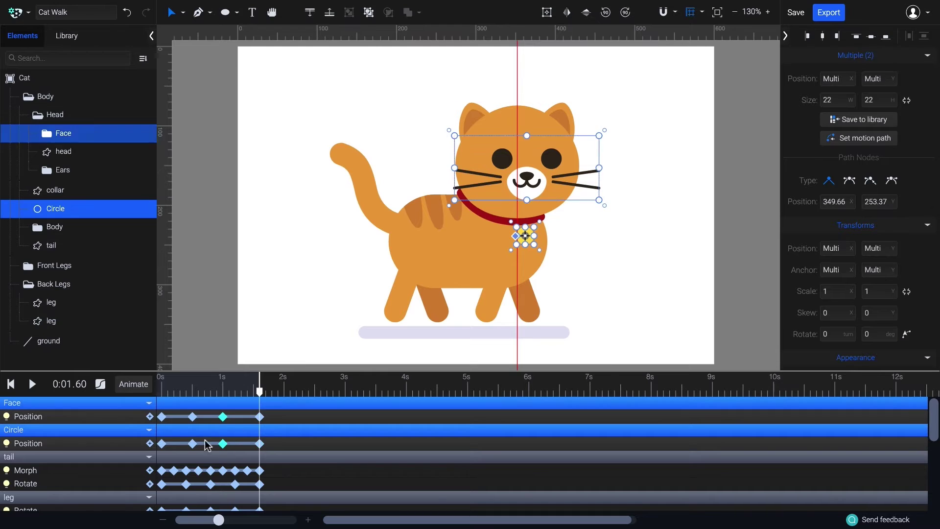
pyautogui.click(100, 384)
pyautogui.click(172, 345)
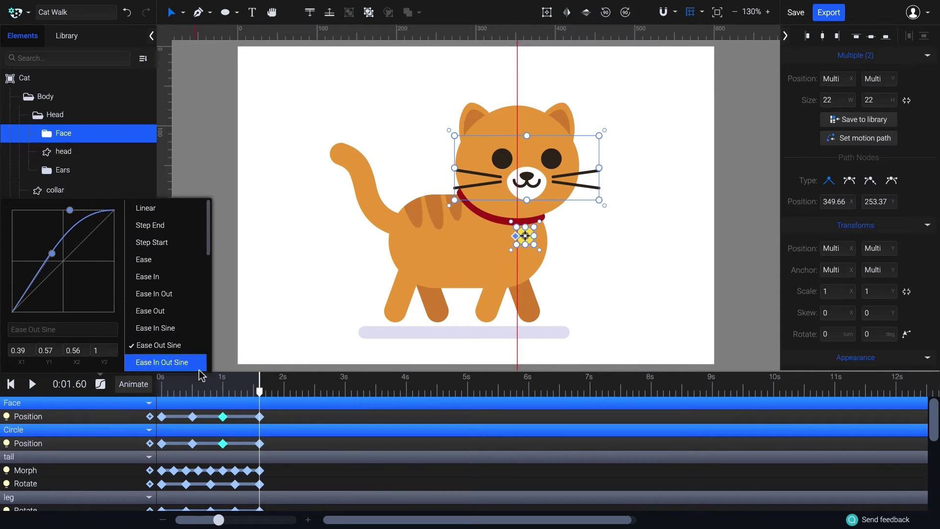
# Move the face and tag's start keyframes later and final keyframes earlier, checking the export preview before and after.
pyautogui.click(828, 13)
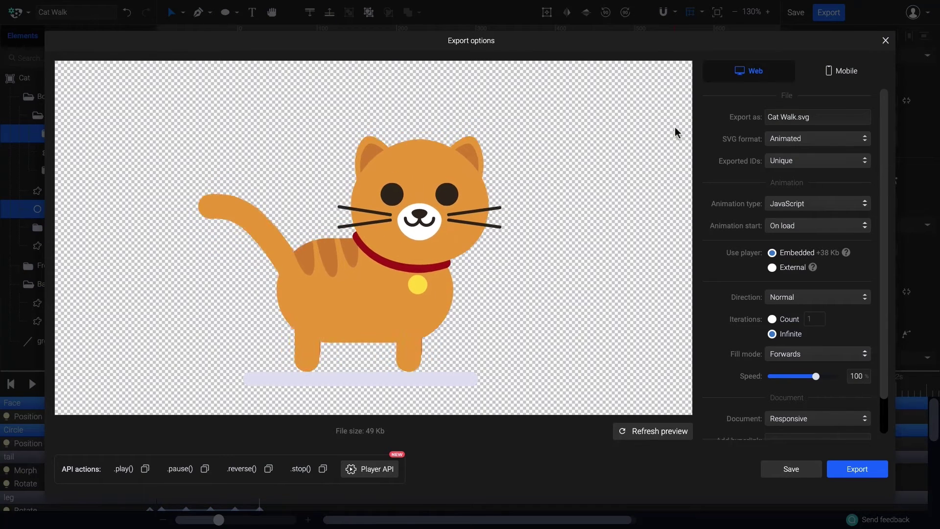
pyautogui.click(885, 40)
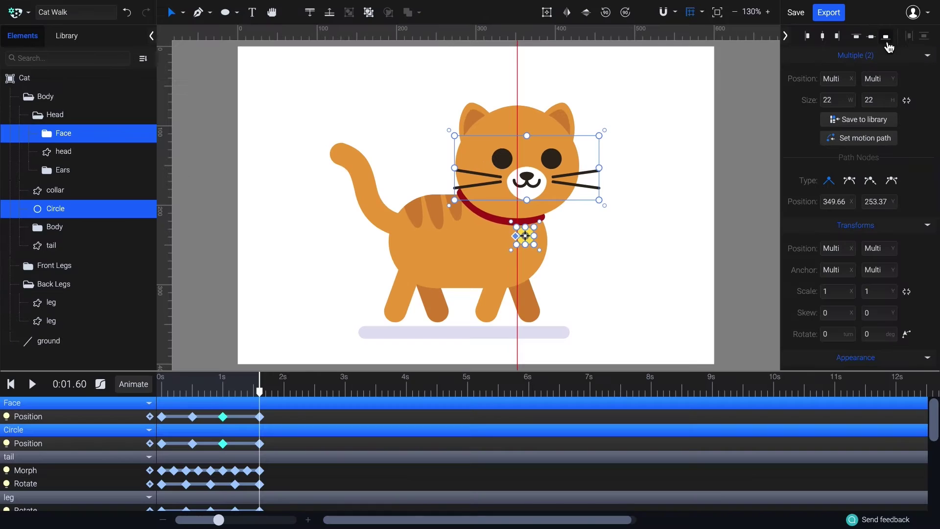
pyautogui.moveTo(166, 450); pyautogui.dragTo(172, 424)
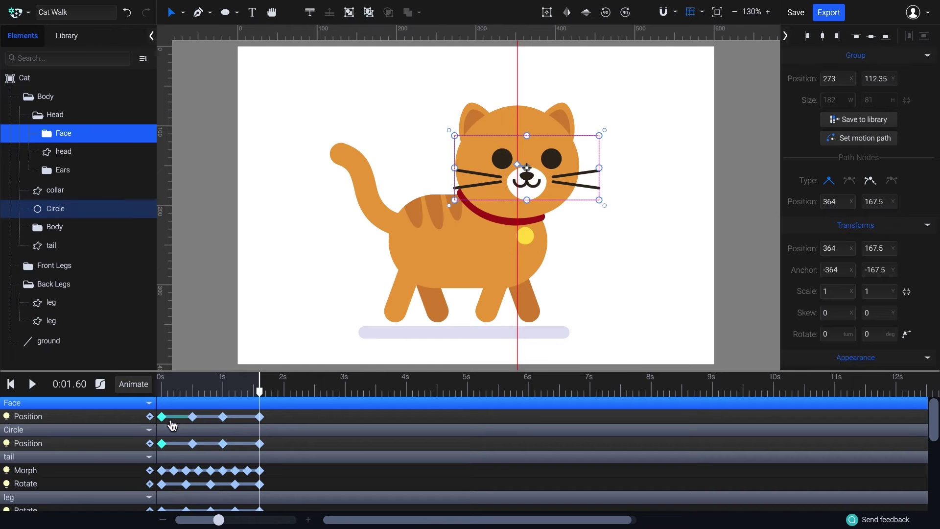
pyautogui.moveTo(283, 412); pyautogui.dragTo(255, 448)
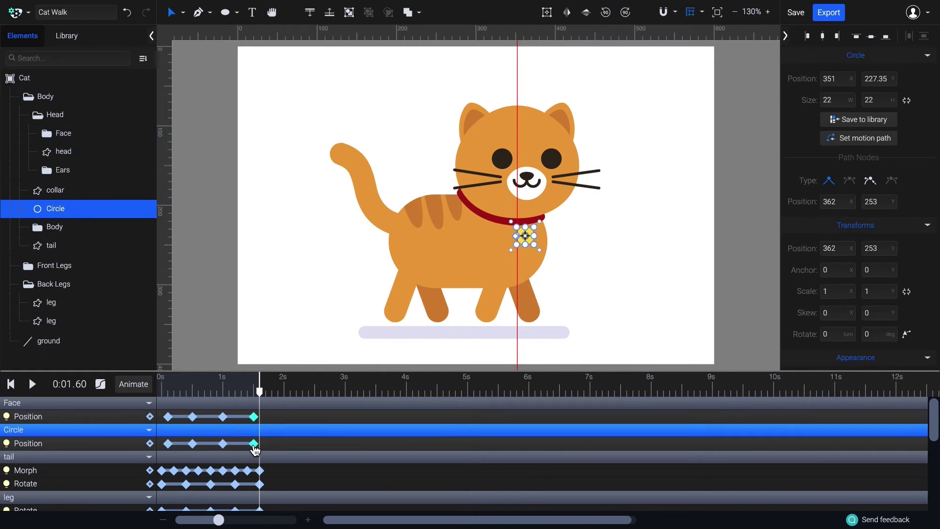
pyautogui.click(830, 16)
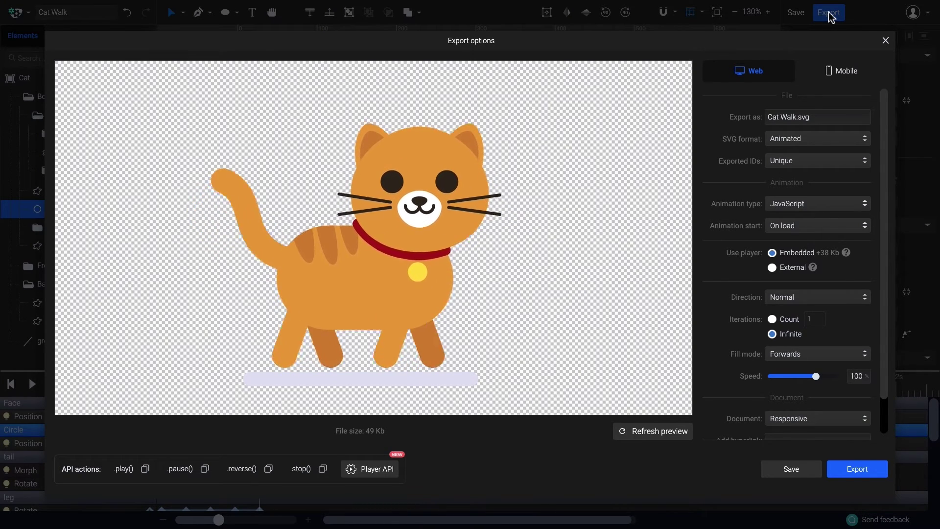
pyautogui.click(886, 42)
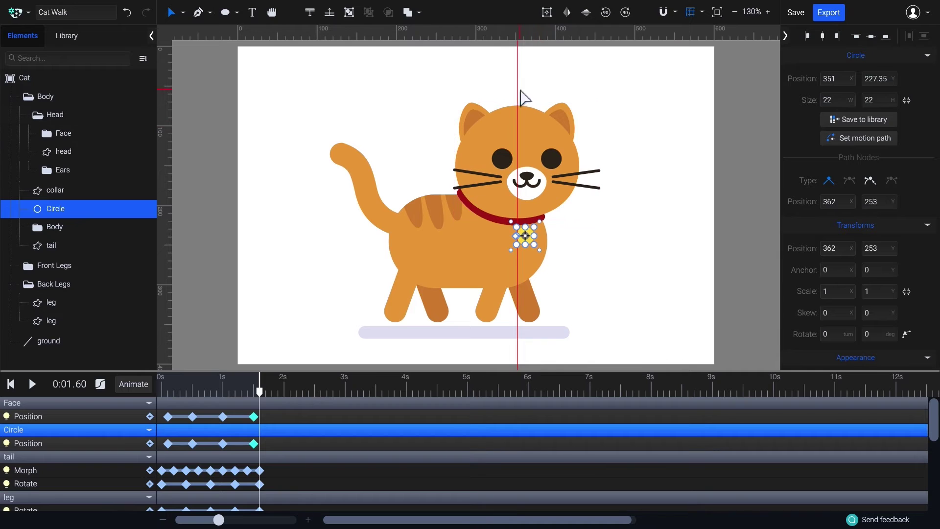
# Remove the vertical guide and select the Ears group near the start of the timeline.
pyautogui.moveTo(514, 95); pyautogui.dragTo(161, 101)
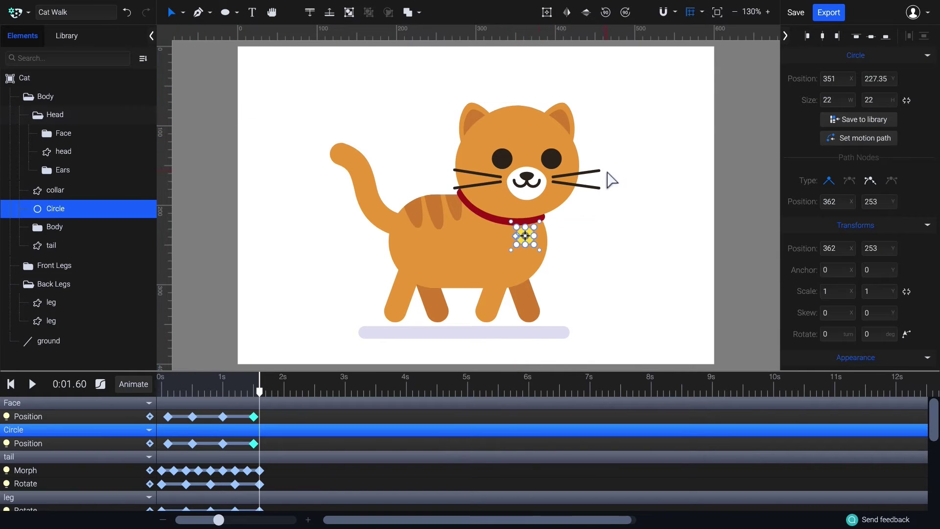
pyautogui.click(572, 124)
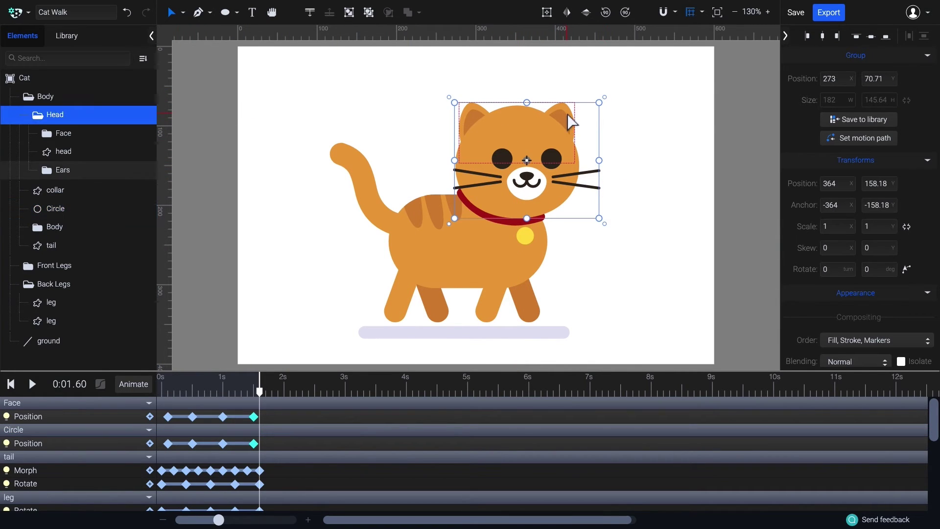
pyautogui.click(572, 124)
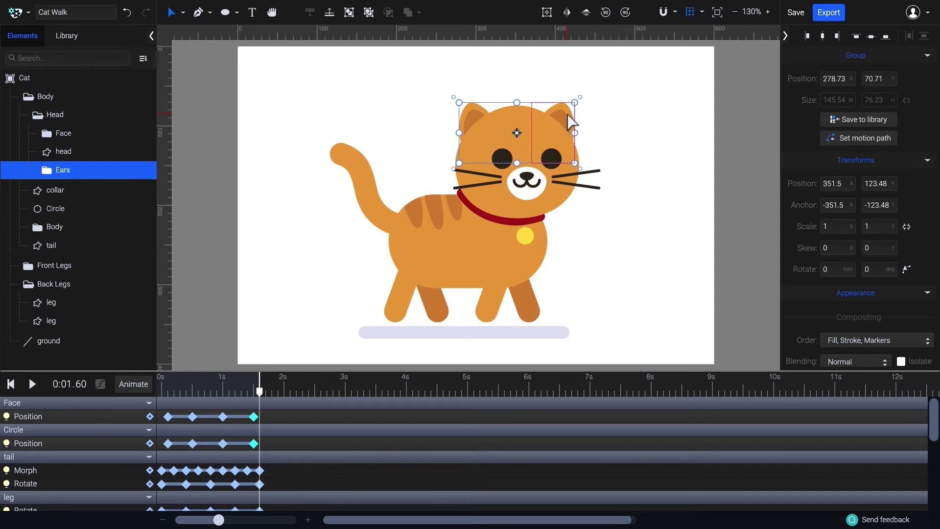
pyautogui.moveTo(174, 394)
pyautogui.mouseDown()
pyautogui.moveTo(203, 402)
pyautogui.moveTo(168, 394)
pyautogui.mouseUp()
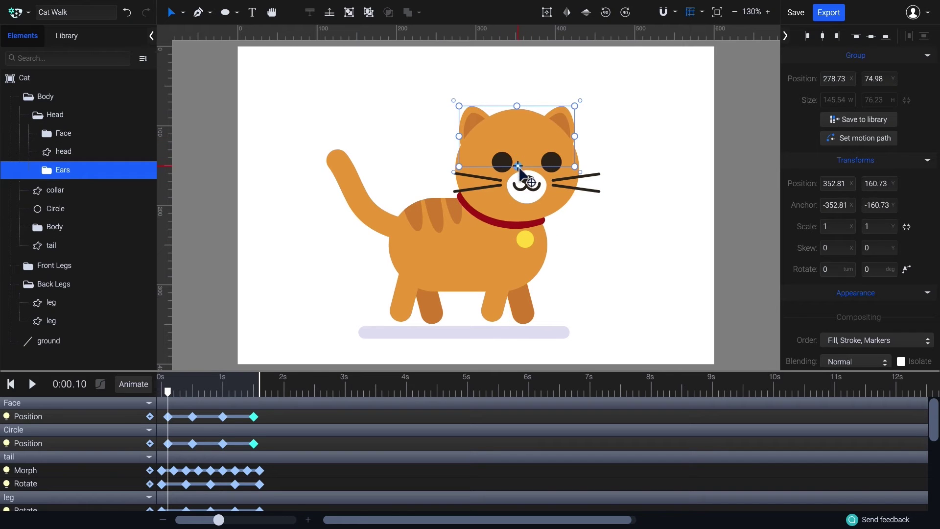
pyautogui.moveTo(520, 172); pyautogui.dragTo(520, 172)
# Key the ears' Position at 0.1 s, lowered at 0.5 s, held at 1 s, raised at 1.5 s.
pyautogui.click(148, 400)
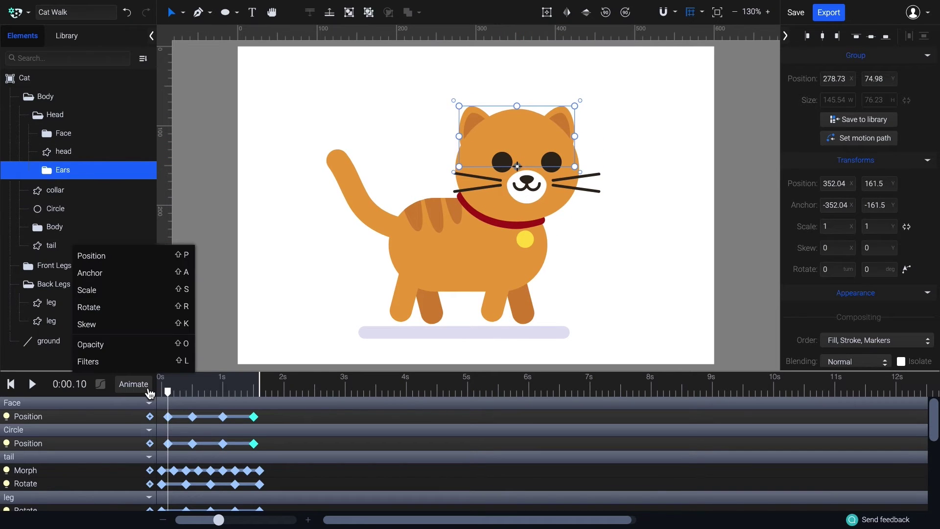
pyautogui.click(147, 263)
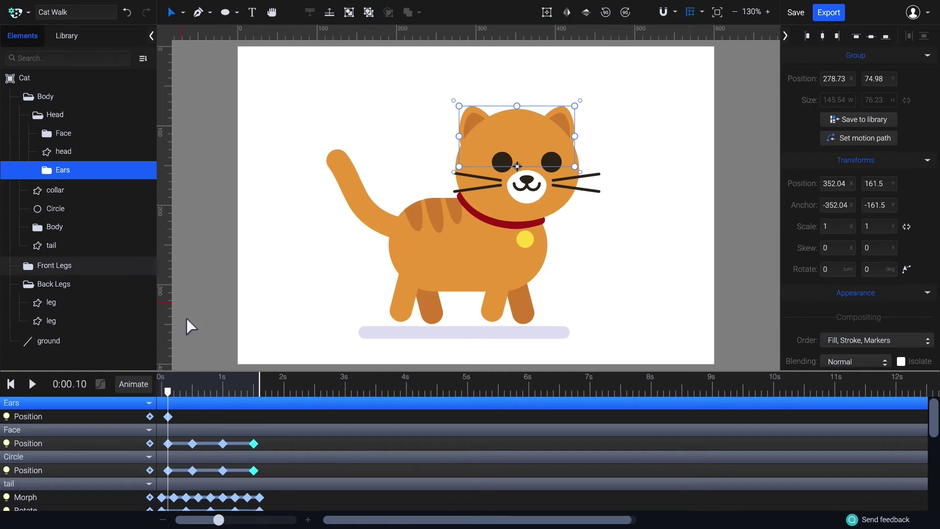
pyautogui.moveTo(168, 390); pyautogui.dragTo(191, 392)
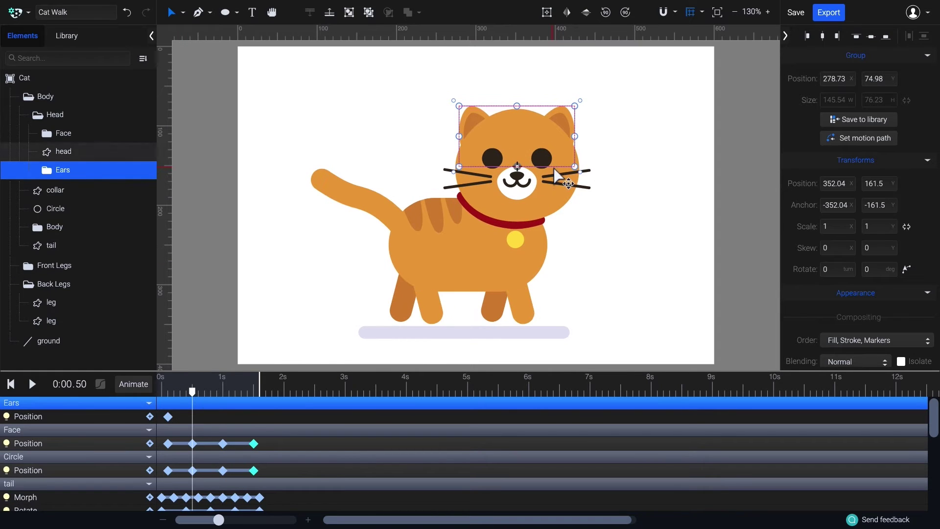
pyautogui.moveTo(555, 173); pyautogui.dragTo(555, 179)
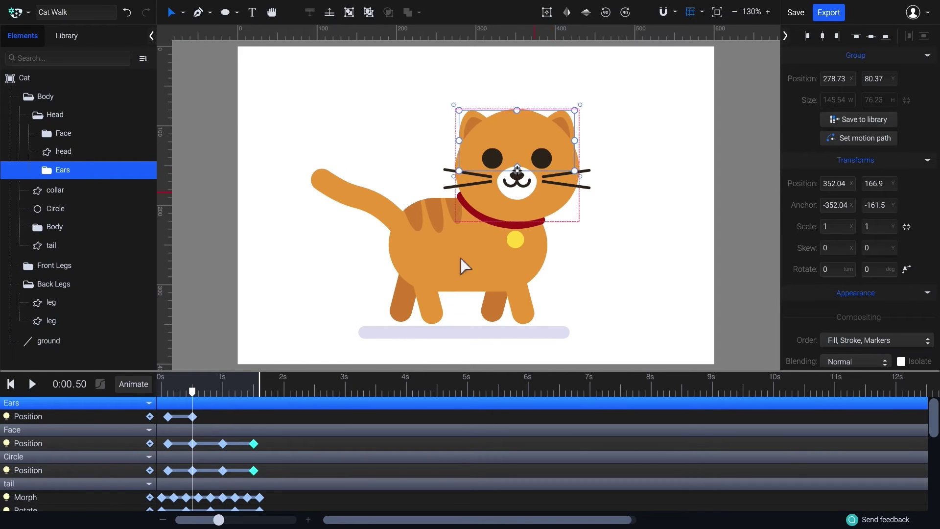
pyautogui.moveTo(196, 394); pyautogui.dragTo(221, 392)
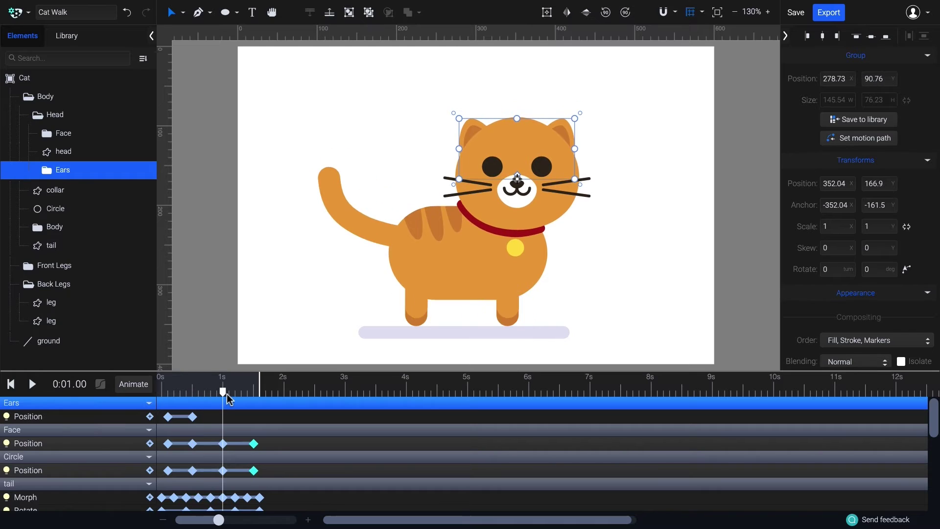
pyautogui.click(150, 416)
pyautogui.moveTo(223, 392); pyautogui.dragTo(253, 391)
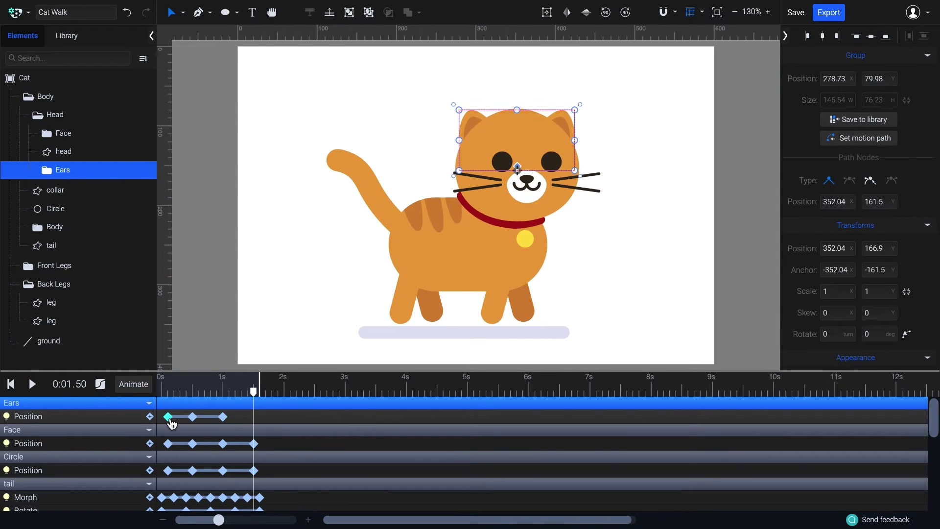
pyautogui.hotkey('ctrl', 'v')
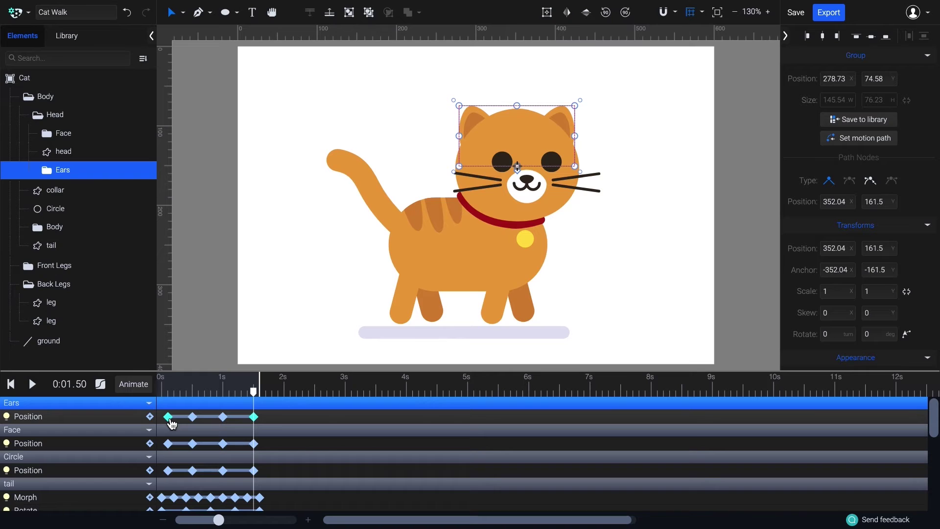
# Move both ears' pivots to their lower corners and select both ears.
pyautogui.click(172, 392)
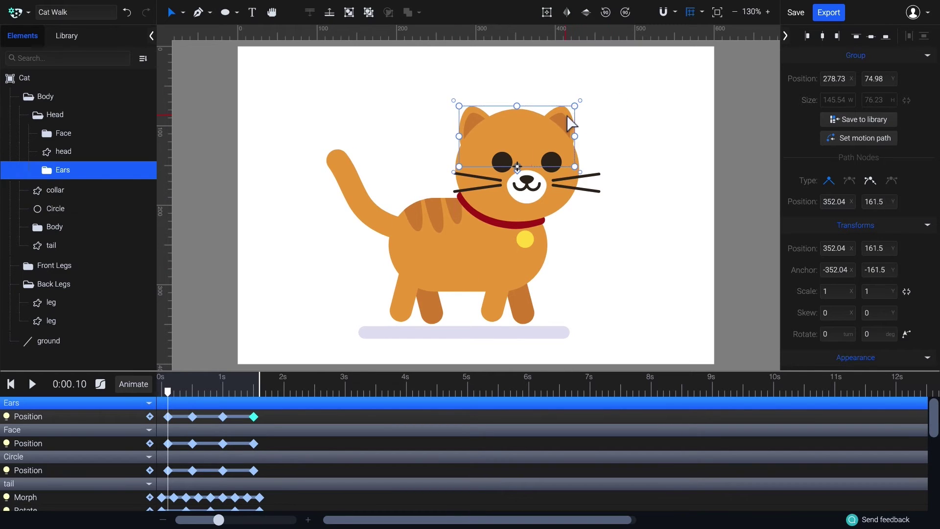
pyautogui.doubleClick(563, 128)
pyautogui.moveTo(553, 142); pyautogui.dragTo(537, 168)
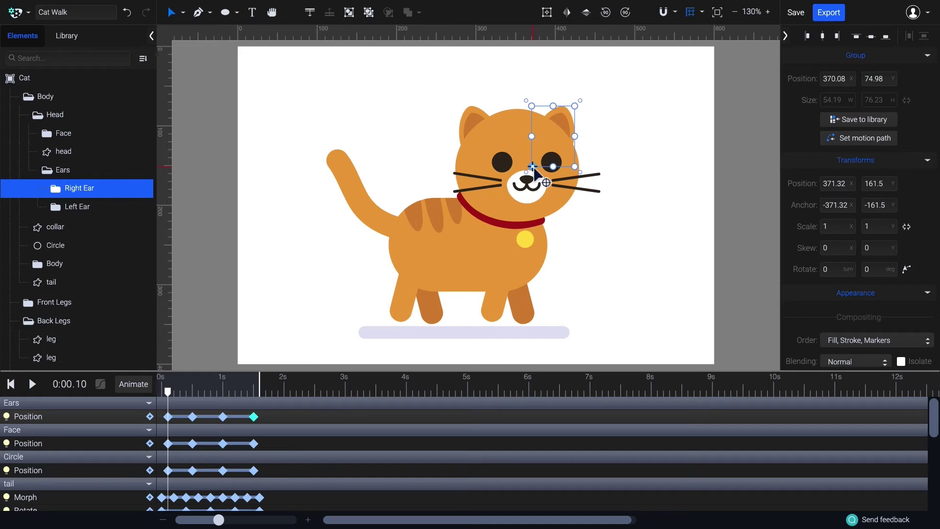
pyautogui.click(486, 114)
pyautogui.moveTo(483, 136); pyautogui.dragTo(502, 167)
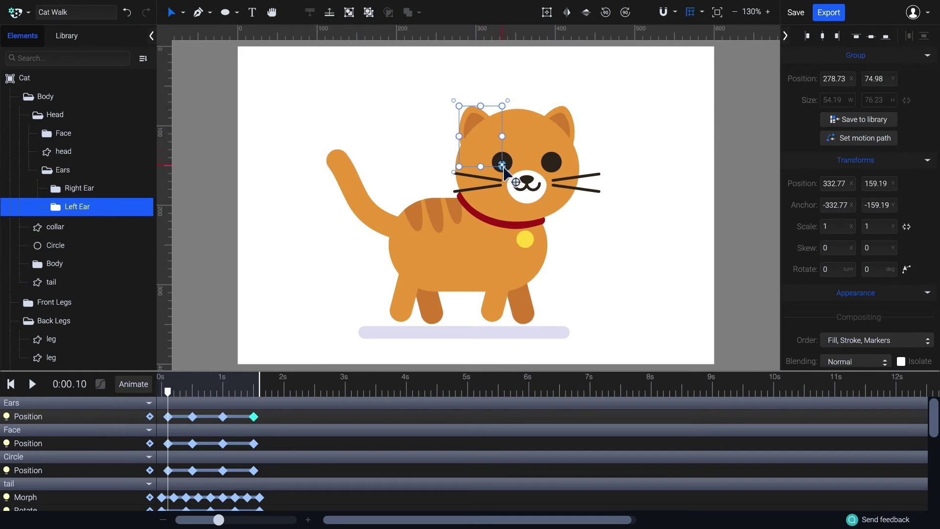
pyautogui.keyDown('shift'); pyautogui.click(566, 126); pyautogui.keyUp('shift')
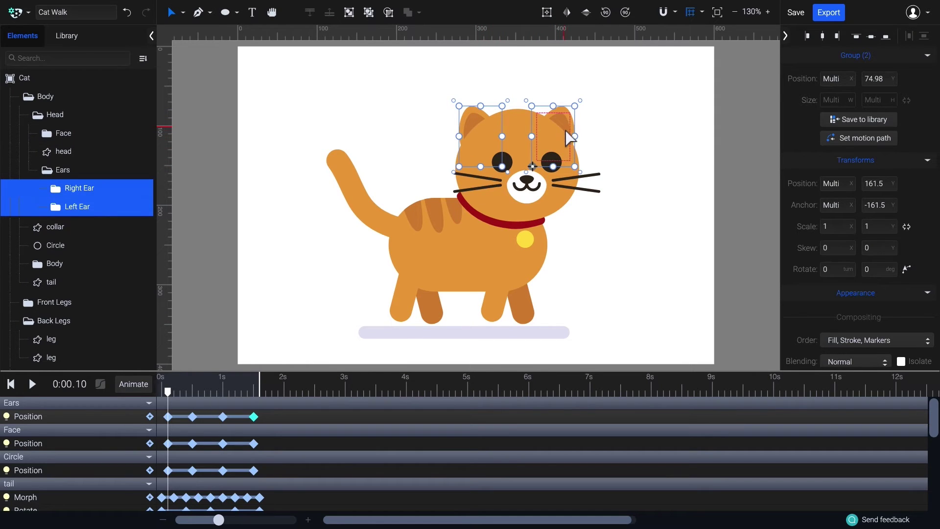
# Add Rotate to both ears, tilting them -8.25° and 8.25° respectively.
pyautogui.click(133, 383)
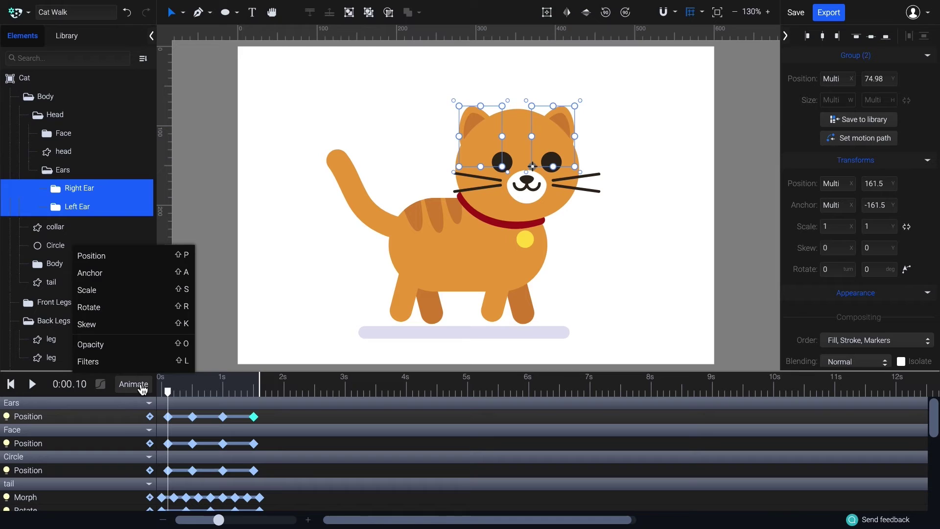
pyautogui.click(135, 307)
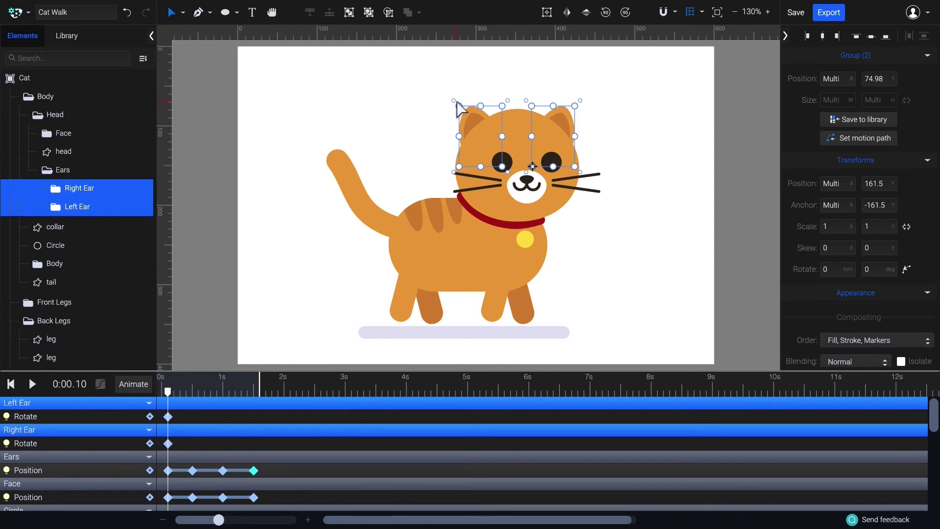
pyautogui.moveTo(455, 109); pyautogui.dragTo(453, 117)
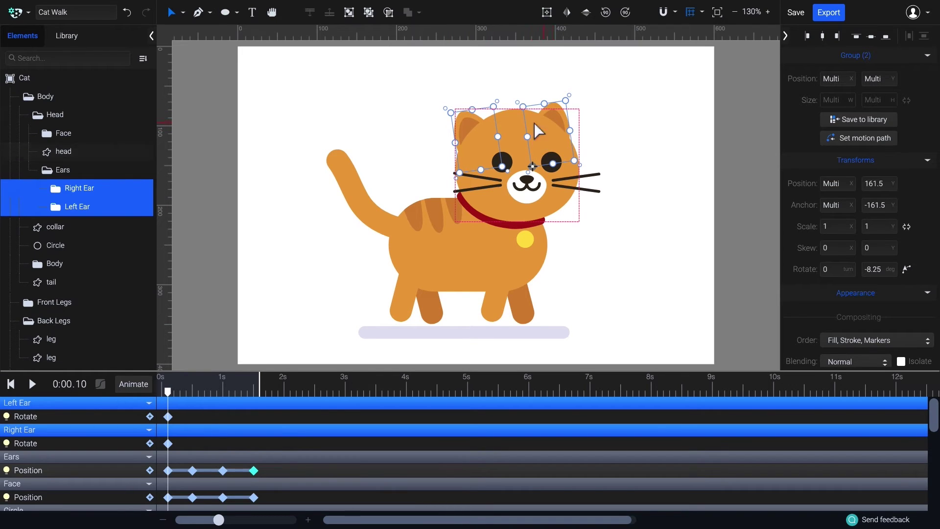
pyautogui.click(571, 131)
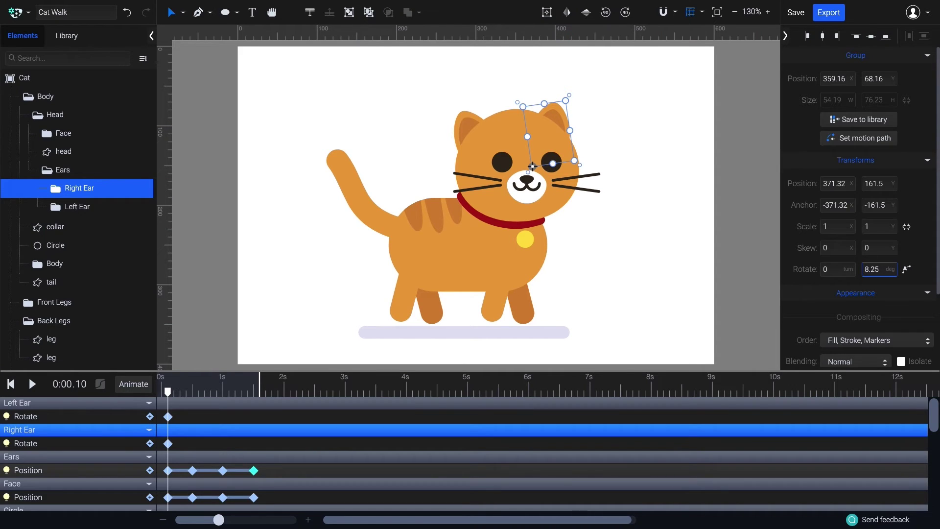
pyautogui.press('Return')
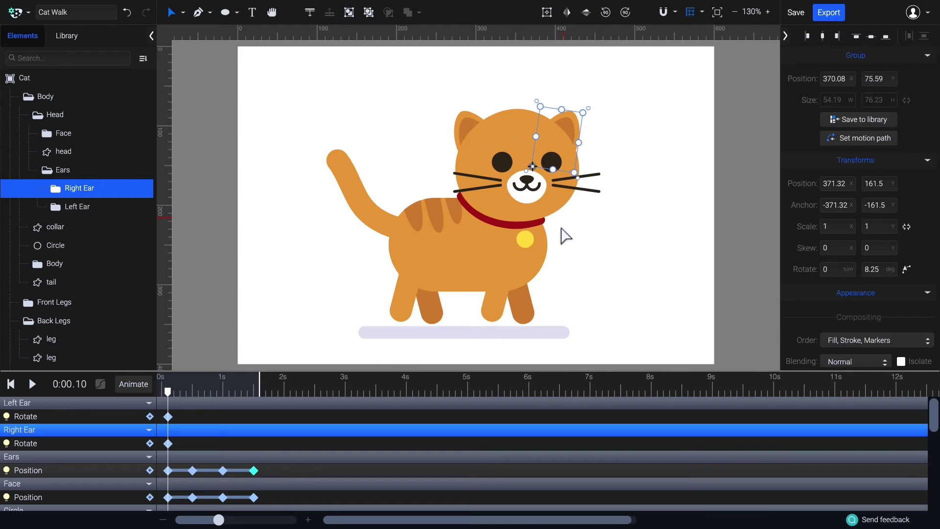
# Shift the ear rotation keyframes to about 0.2 s and set both ears upright at the start.
pyautogui.moveTo(168, 391)
pyautogui.mouseDown()
pyautogui.moveTo(181, 391)
pyautogui.moveTo(173, 391)
pyautogui.mouseUp()
pyautogui.moveTo(185, 414)
pyautogui.mouseDown()
pyautogui.moveTo(171, 451)
pyautogui.moveTo(188, 421)
pyautogui.mouseUp()
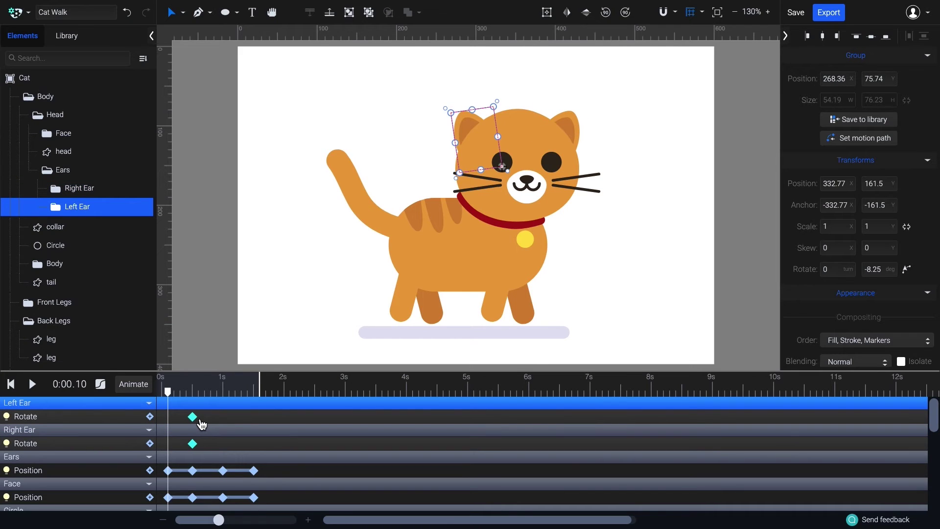
pyautogui.keyDown('shift'); pyautogui.click(275, 431); pyautogui.keyUp('shift')
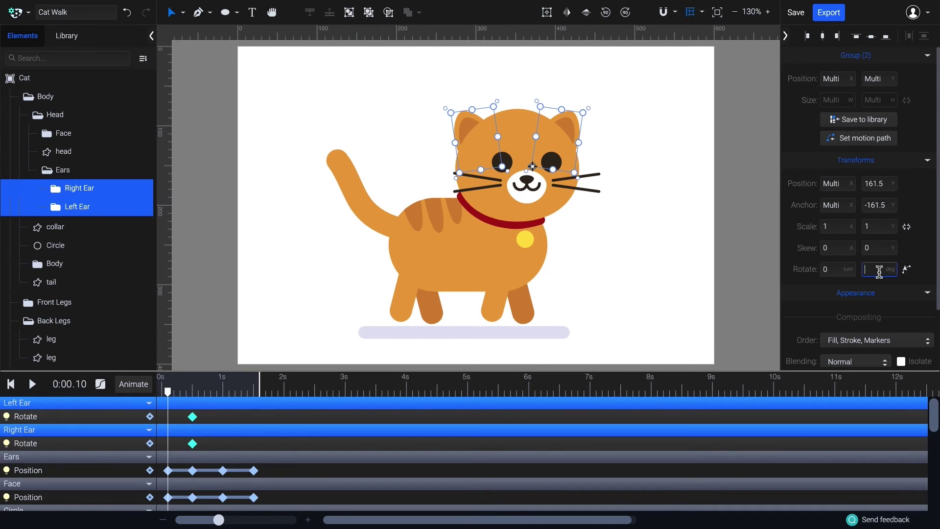
pyautogui.press('Return')
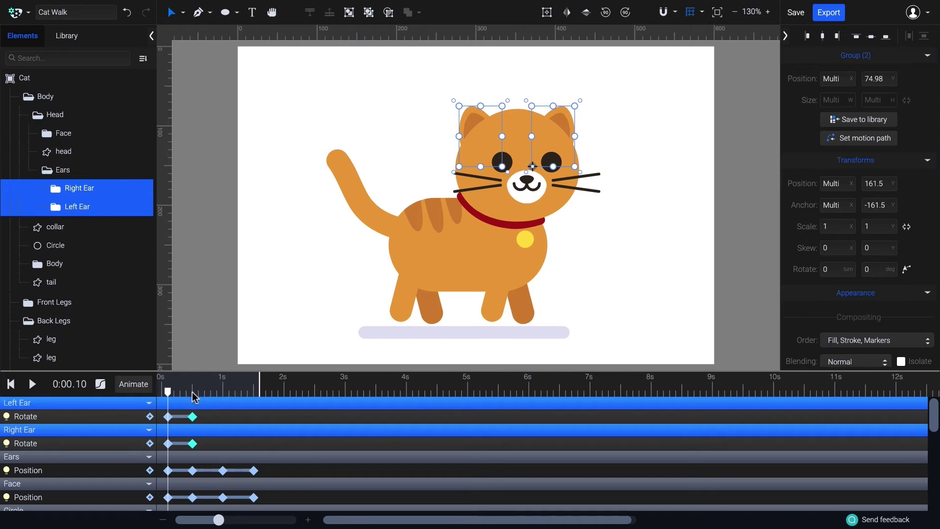
# Add ear rotation keyframes at 1 s and copy the upright starting rotation to 1.5 s.
pyautogui.moveTo(176, 397); pyautogui.dragTo(254, 392)
pyautogui.click(150, 416)
pyautogui.click(150, 443)
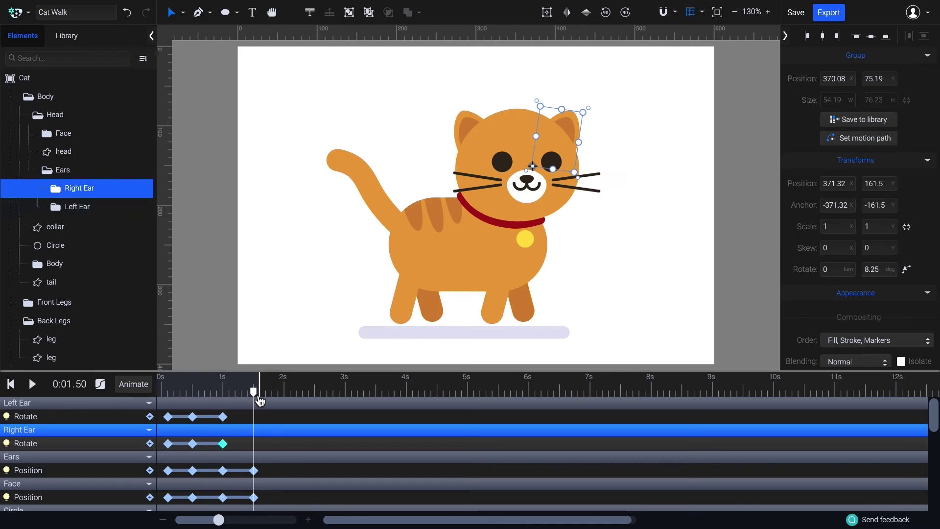
pyautogui.click(168, 416)
pyautogui.hotkey('ctrl', 'c')
pyautogui.hotkey('ctrl', 'v')
pyautogui.click(168, 443)
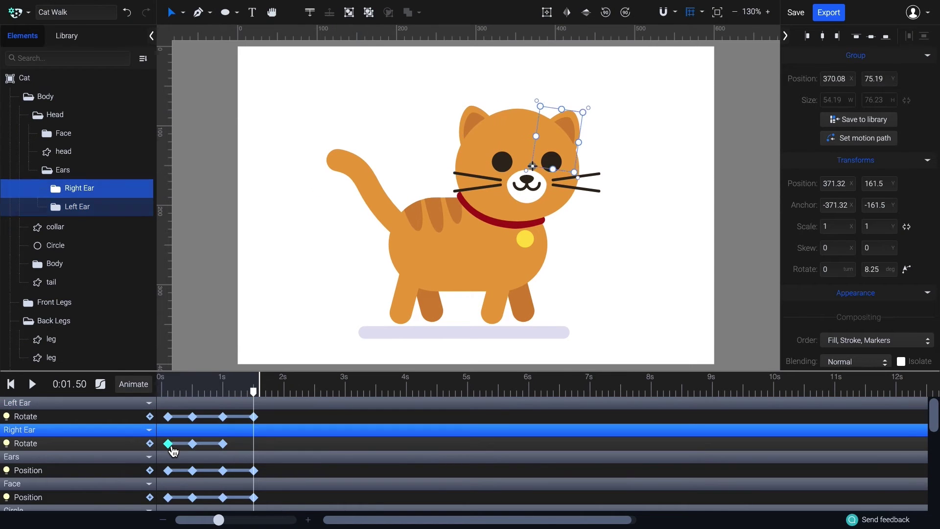
pyautogui.hotkey('ctrl', 'c')
pyautogui.hotkey('ctrl', 'v')
pyautogui.hotkey('ctrl', 'z')
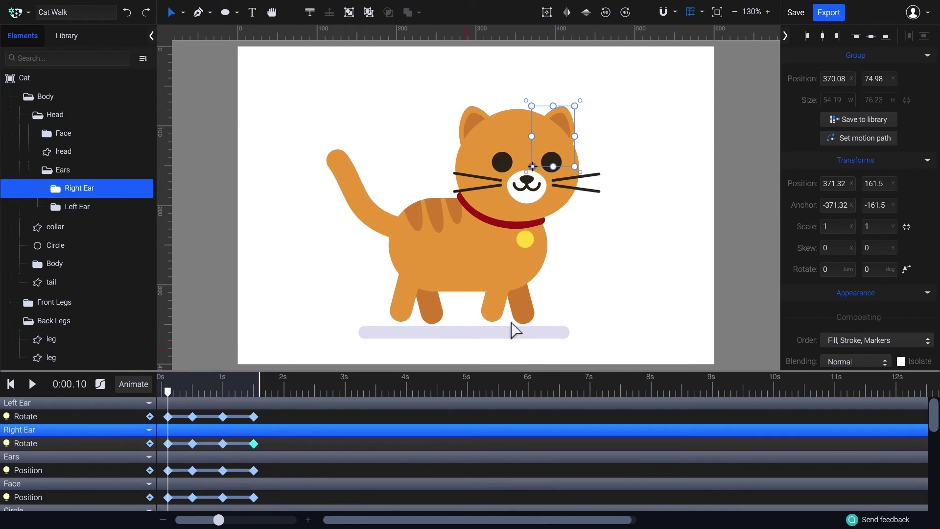
# Check the export preview, then apply Ease In Sine to the first keyframes of all ear tracks.
pyautogui.click(828, 14)
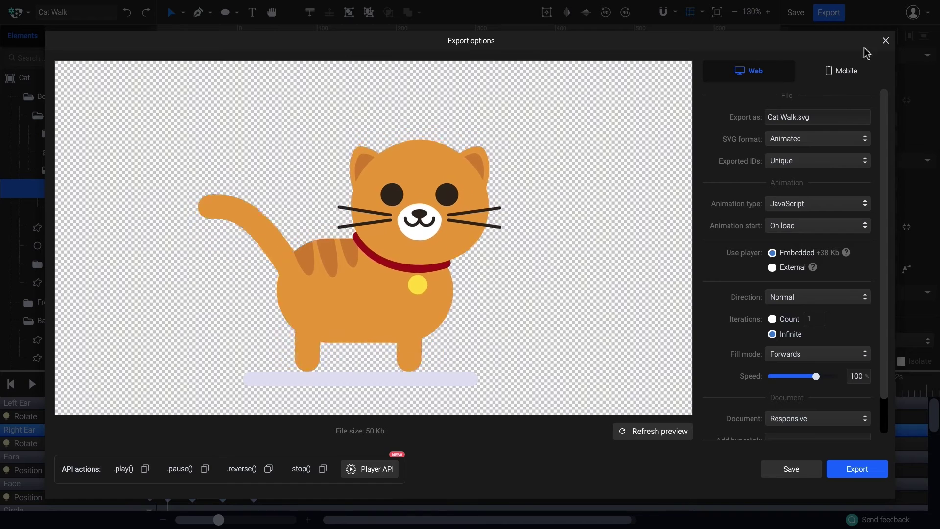
pyautogui.click(886, 41)
pyautogui.moveTo(177, 410); pyautogui.dragTo(168, 480)
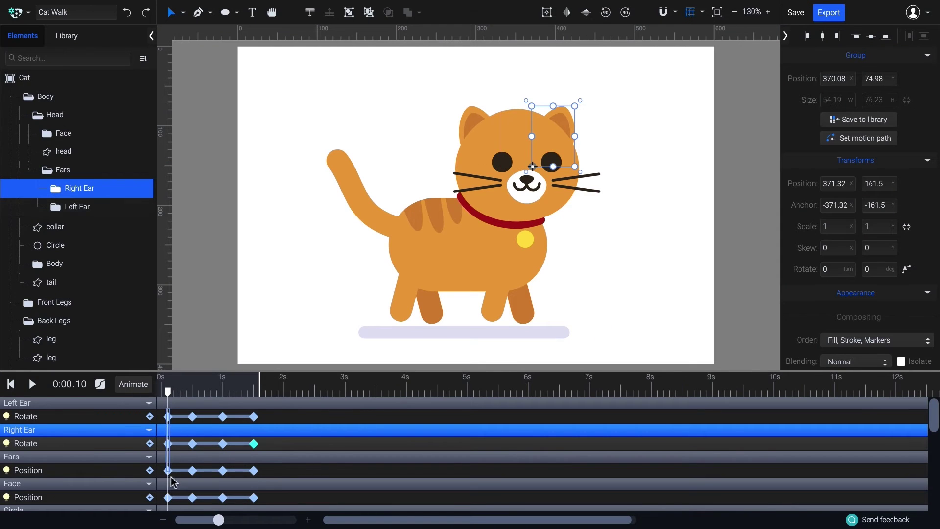
pyautogui.click(101, 385)
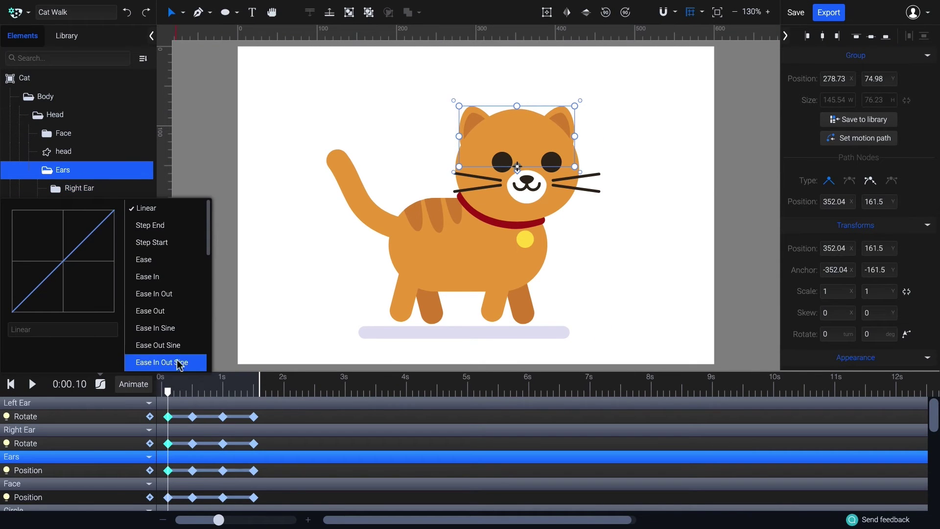
pyautogui.click(164, 328)
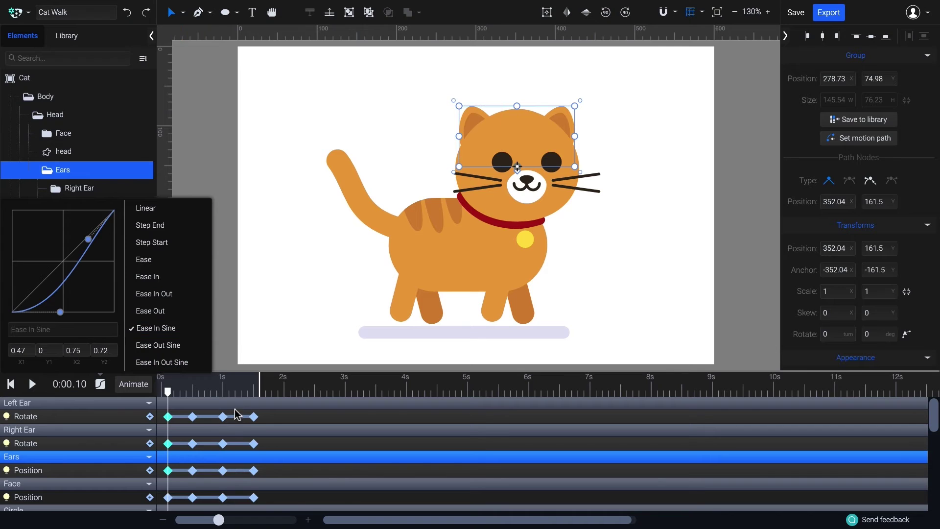
# Apply Ease Out Sine to the ears' third keyframes and check the export preview again.
pyautogui.moveTo(237, 410); pyautogui.dragTo(226, 479)
pyautogui.click(101, 384)
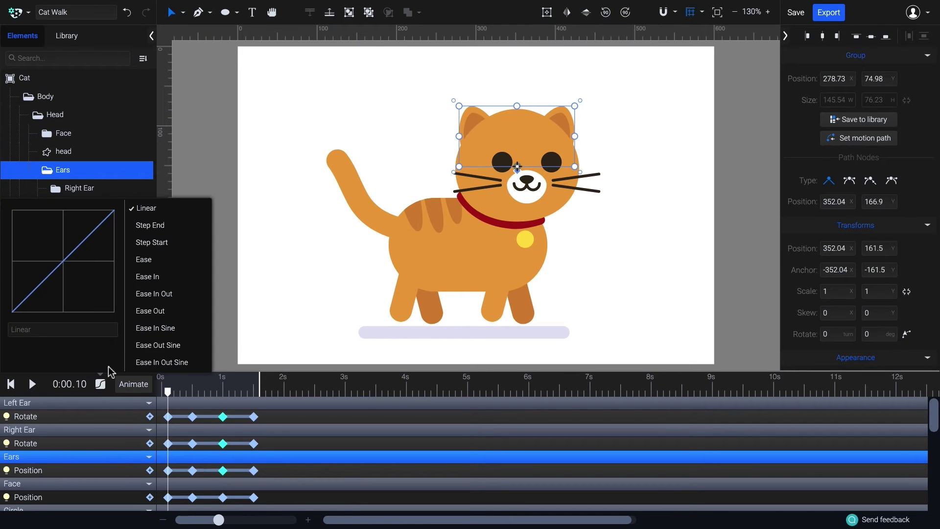
pyautogui.click(169, 345)
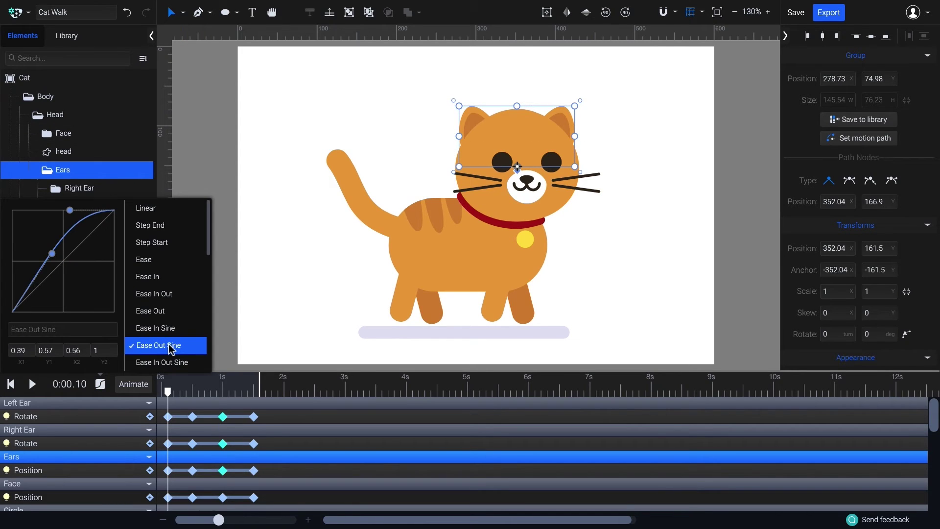
pyautogui.click(326, 415)
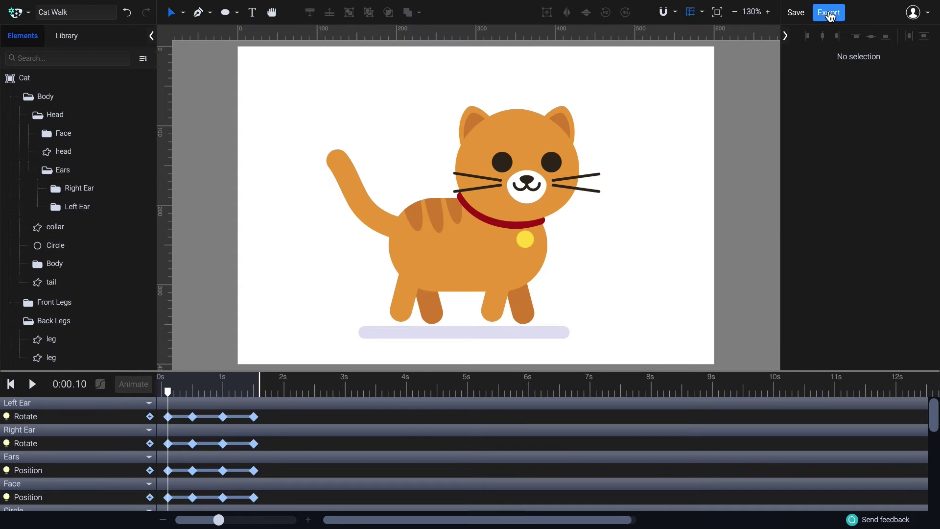
pyautogui.click(829, 14)
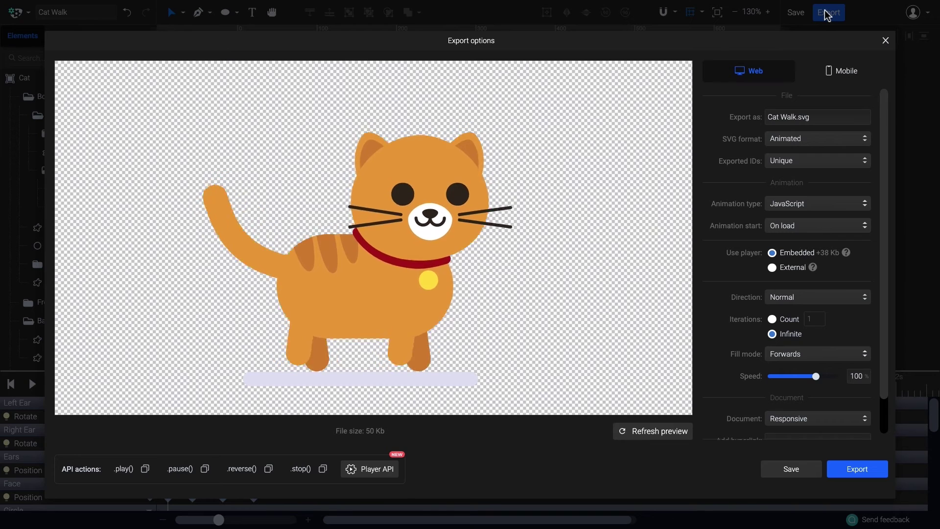
pyautogui.click(885, 41)
pyautogui.click(537, 335)
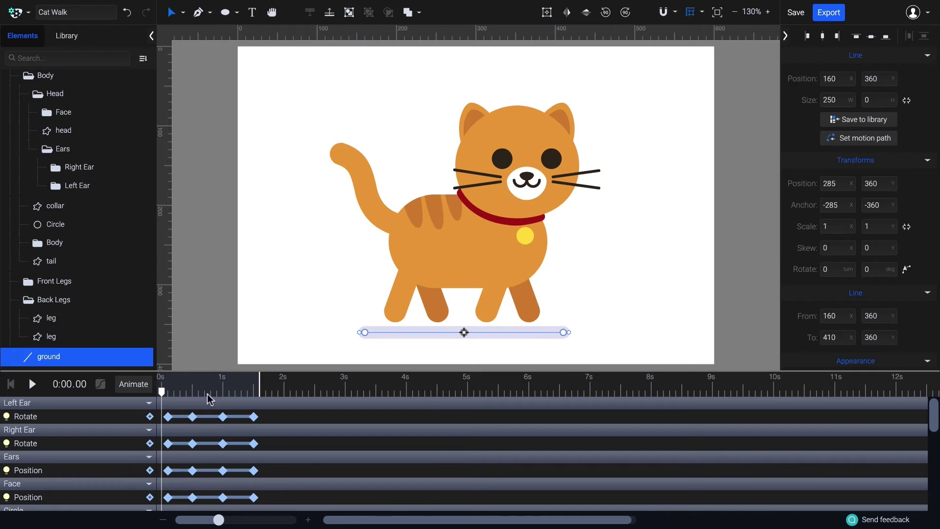
# Add a Scale track to the ground line and repeat its scale keyframes up to 1.2 s.
pyautogui.moveTo(166, 394)
pyautogui.mouseDown()
pyautogui.moveTo(189, 397)
pyautogui.moveTo(178, 396)
pyautogui.mouseUp()
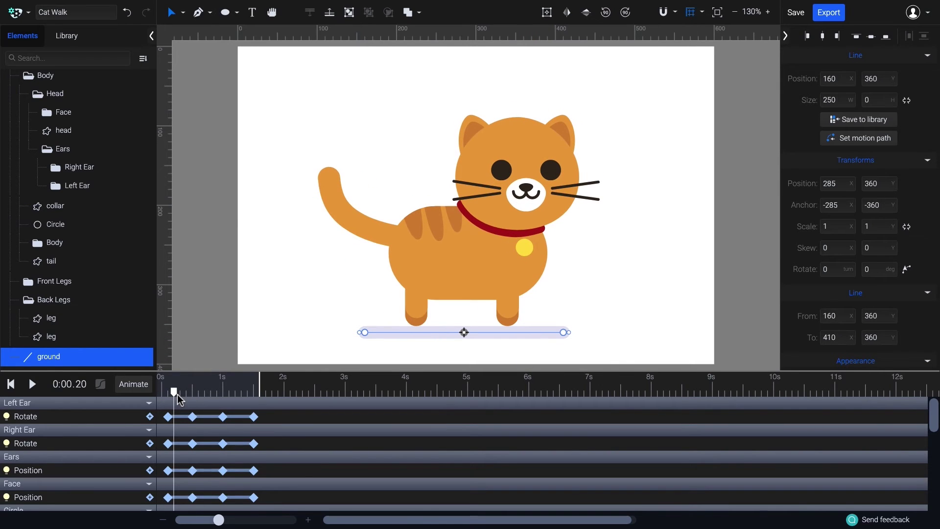
pyautogui.click(149, 390)
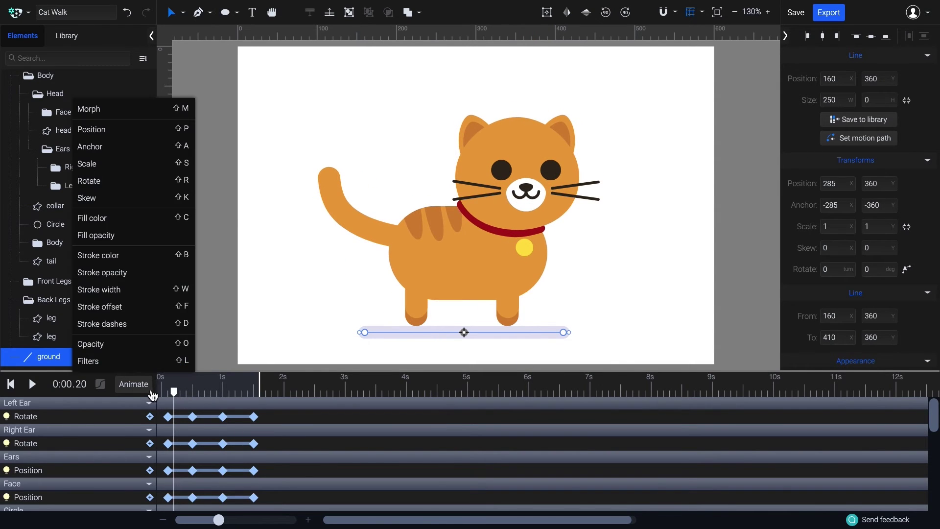
pyautogui.click(152, 165)
pyautogui.click(171, 392)
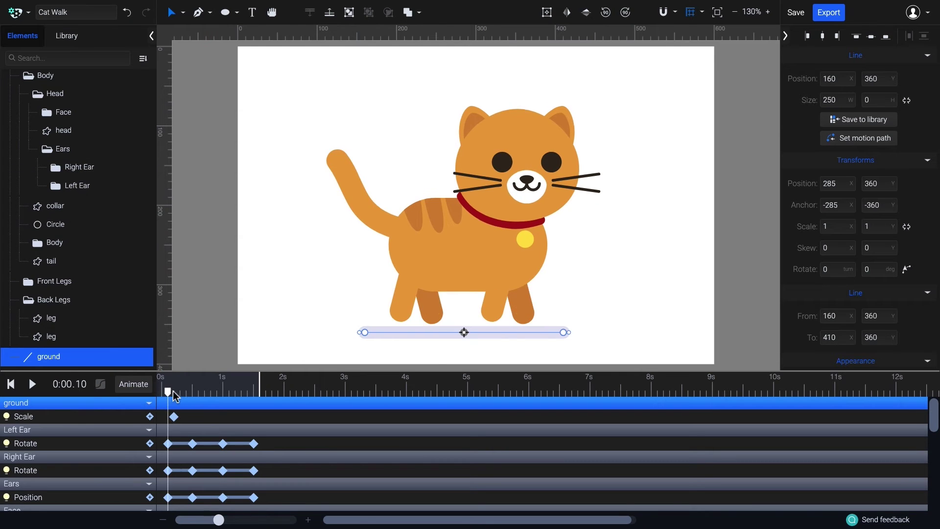
pyautogui.moveTo(173, 395); pyautogui.dragTo(166, 398)
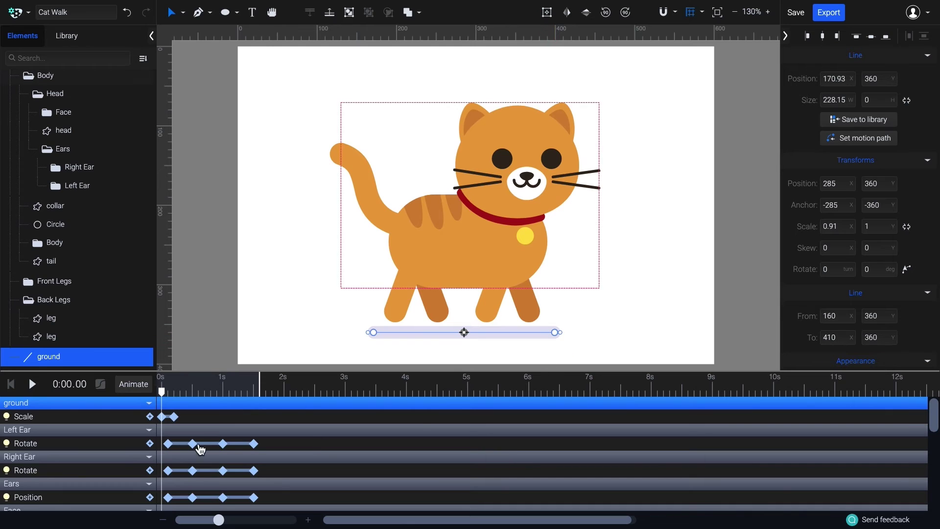
pyautogui.click(186, 392)
pyautogui.click(163, 420)
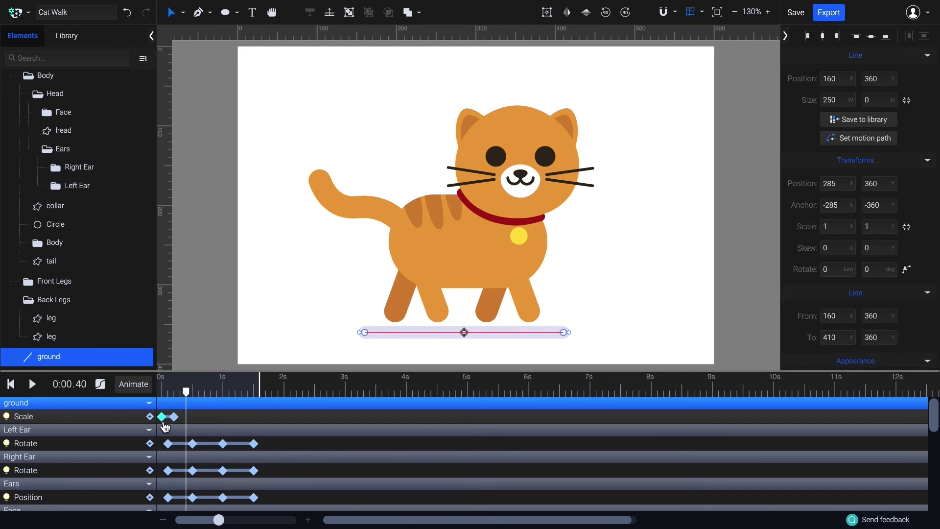
pyautogui.hotkey('ctrl', 'v')
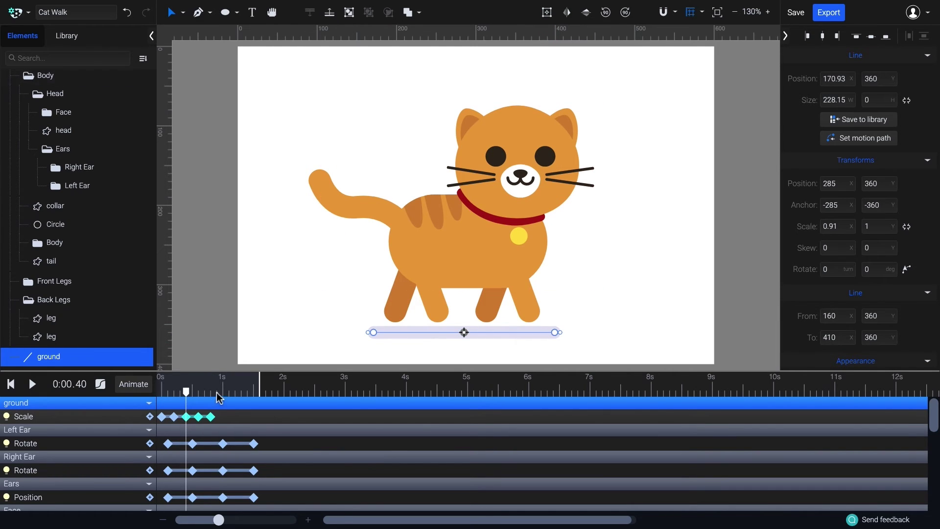
pyautogui.hotkey('ctrl', 'v')
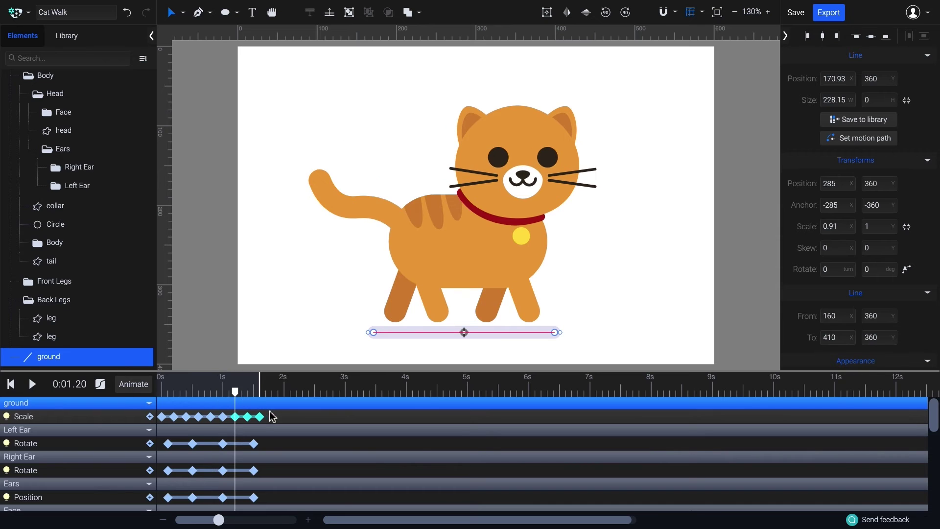
pyautogui.press('space')
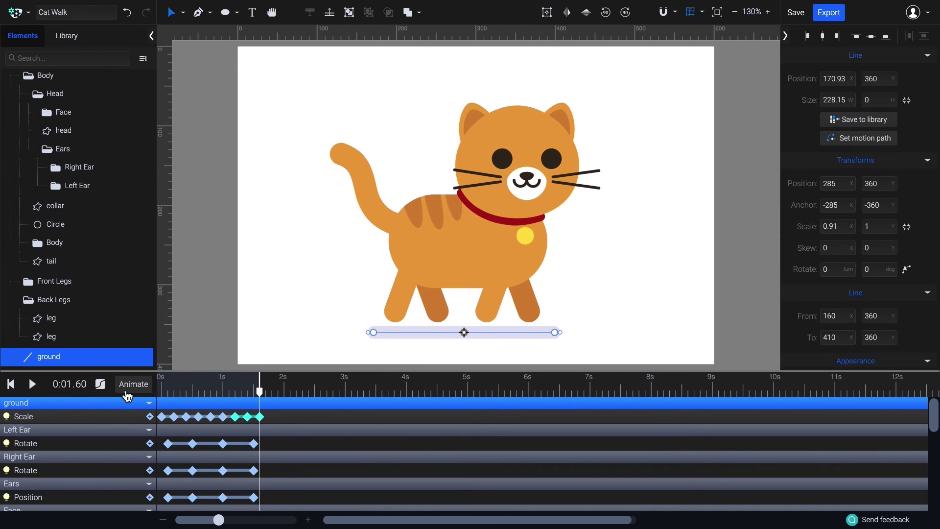
pyautogui.press('space')
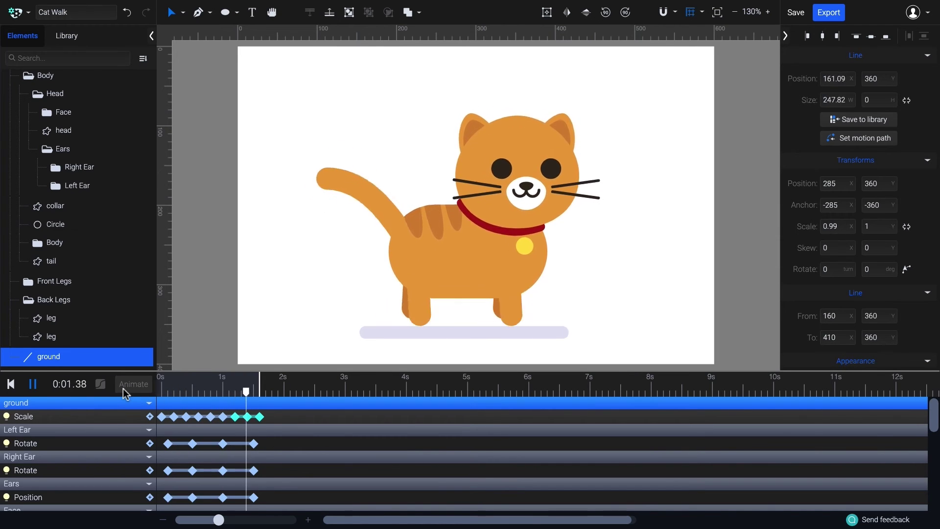
# Give the ground Scale keyframes Ease In Sine and Ease Out Sine, then play the animation.
pyautogui.click(162, 416)
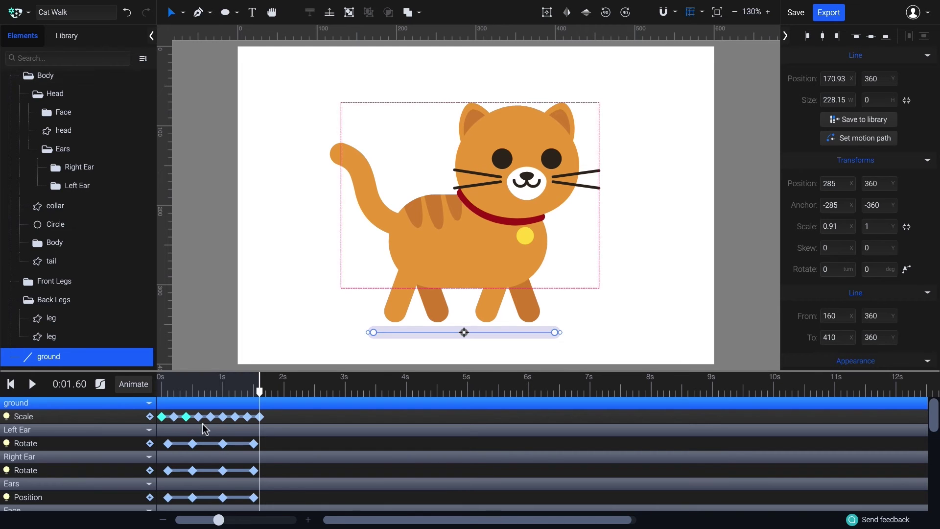
pyautogui.click(100, 384)
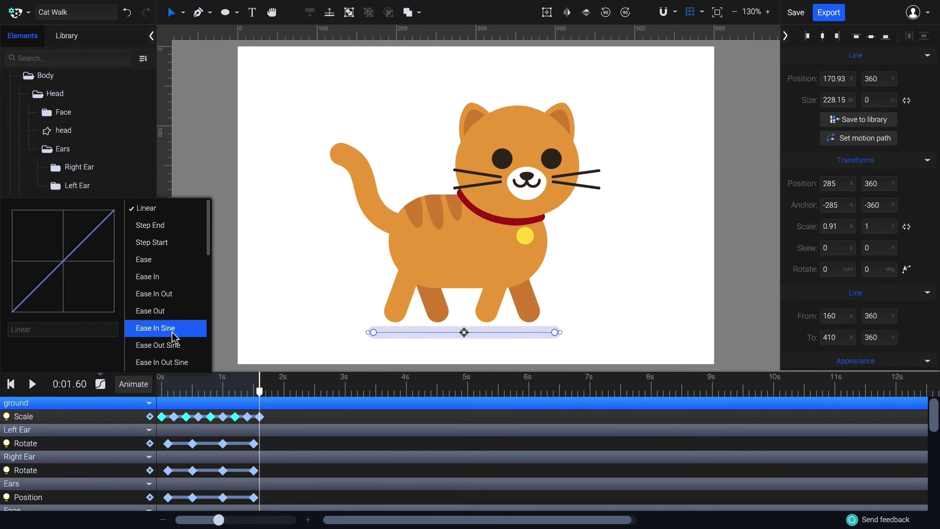
pyautogui.click(139, 329)
pyautogui.click(174, 416)
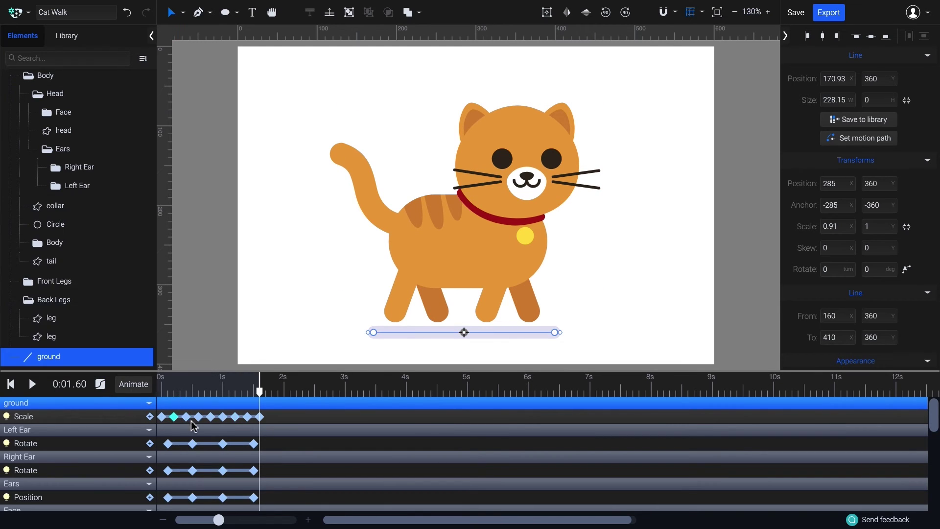
pyautogui.keyDown('shift'); pyautogui.click(247, 416); pyautogui.keyUp('shift')
pyautogui.click(100, 384)
pyautogui.click(171, 345)
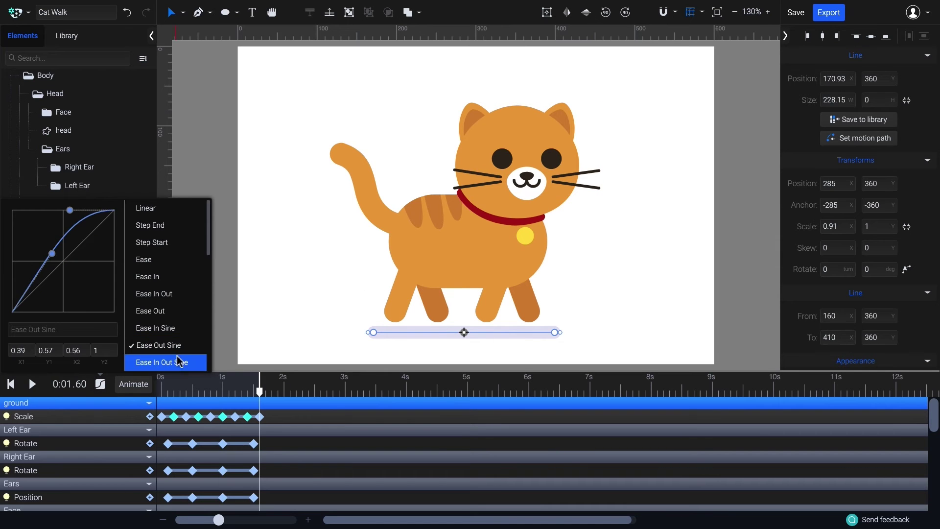
pyautogui.click(33, 384)
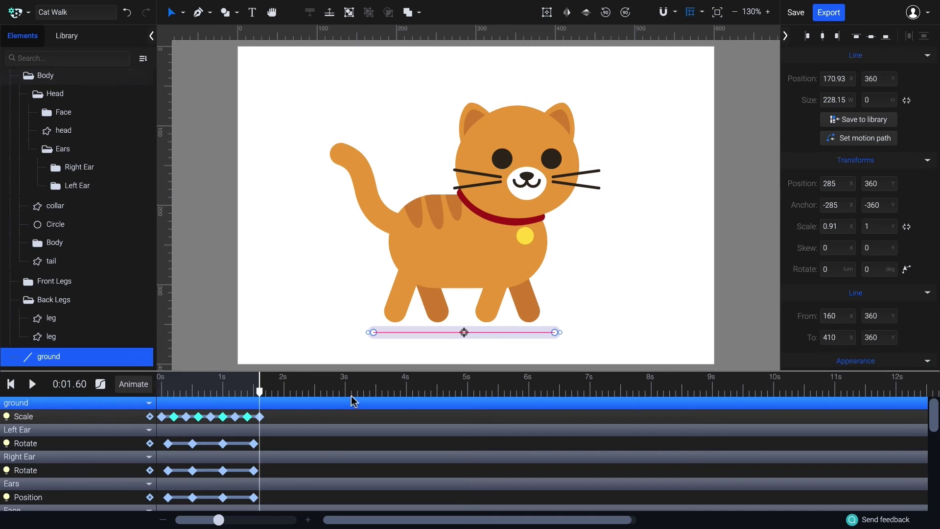
# Drill into the Head, Face and both Eye groups to locate the eyelid rectangles.
pyautogui.click(554, 167)
pyautogui.doubleClick(554, 159)
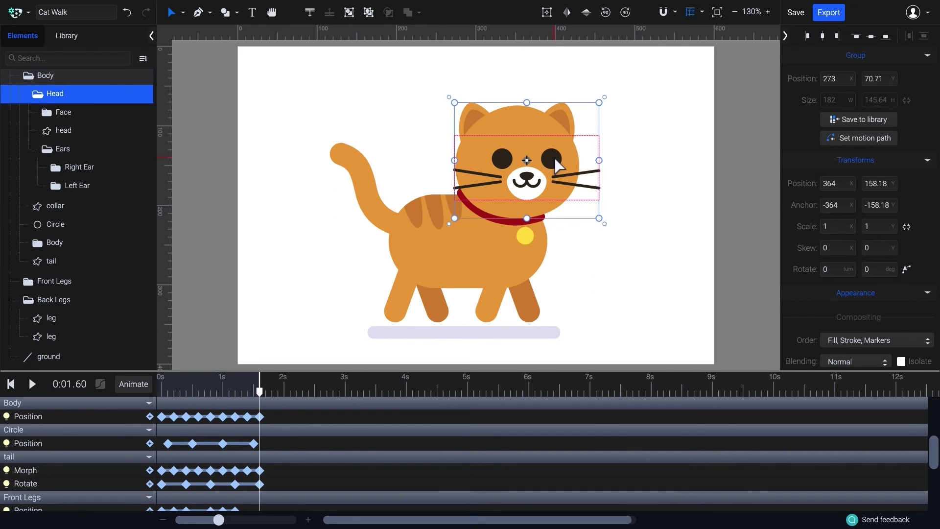
pyautogui.doubleClick(554, 159)
pyautogui.doubleClick(554, 159)
pyautogui.scroll(6, 554, 158)
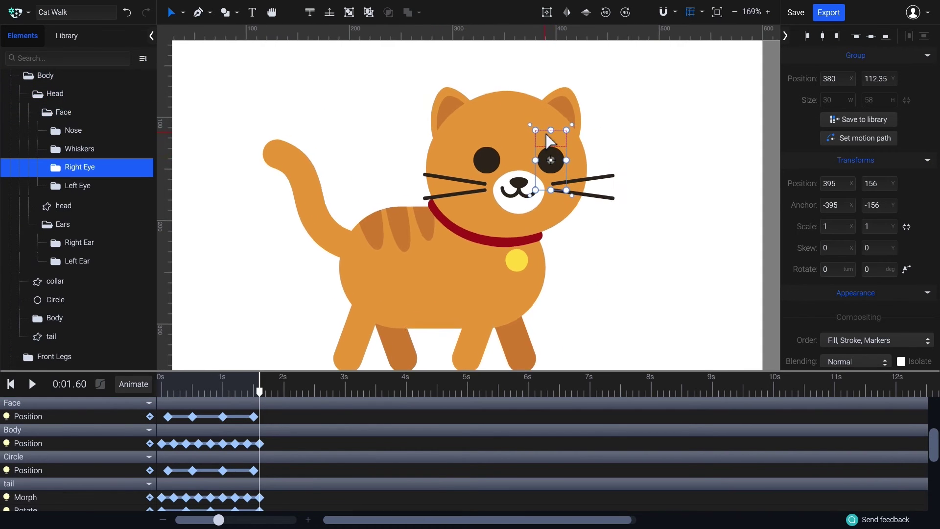
pyautogui.scroll(-1, 526, 137)
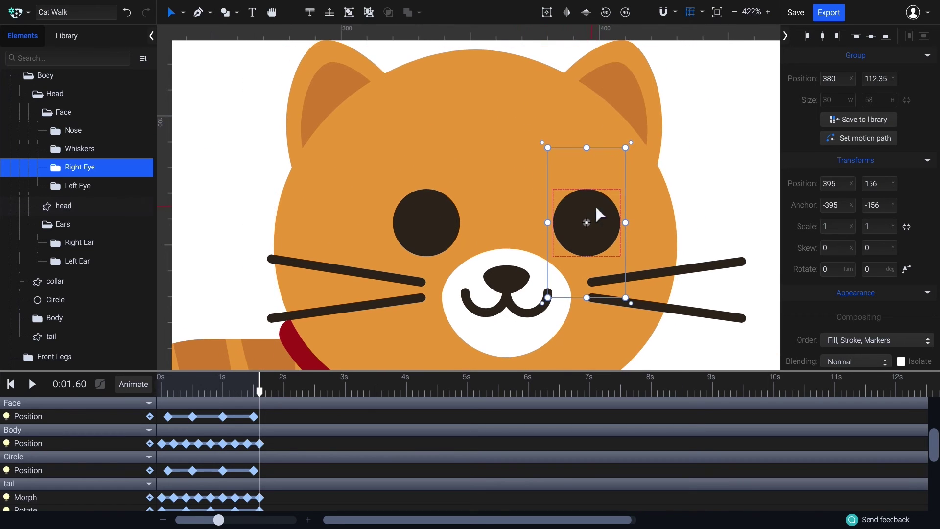
pyautogui.doubleClick(612, 181)
pyautogui.click(602, 272)
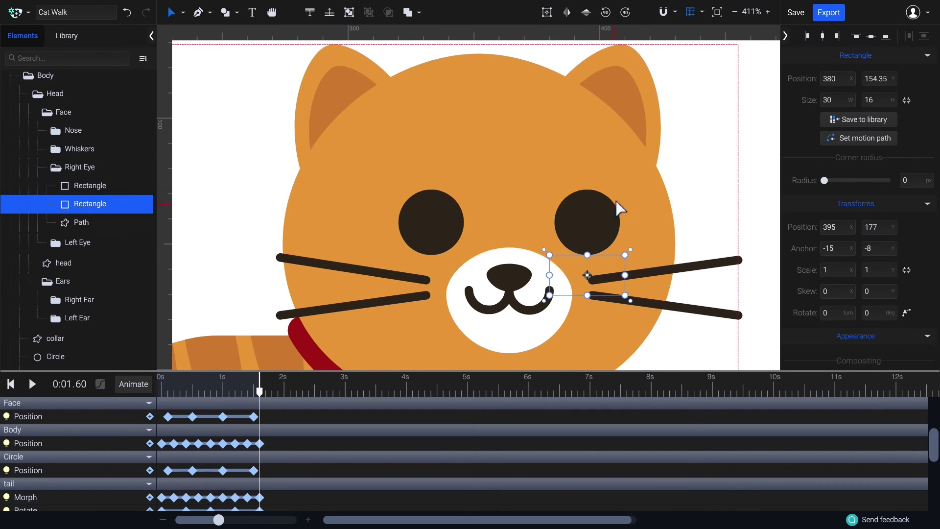
pyautogui.click(616, 180)
pyautogui.scroll(-4, 845, 272)
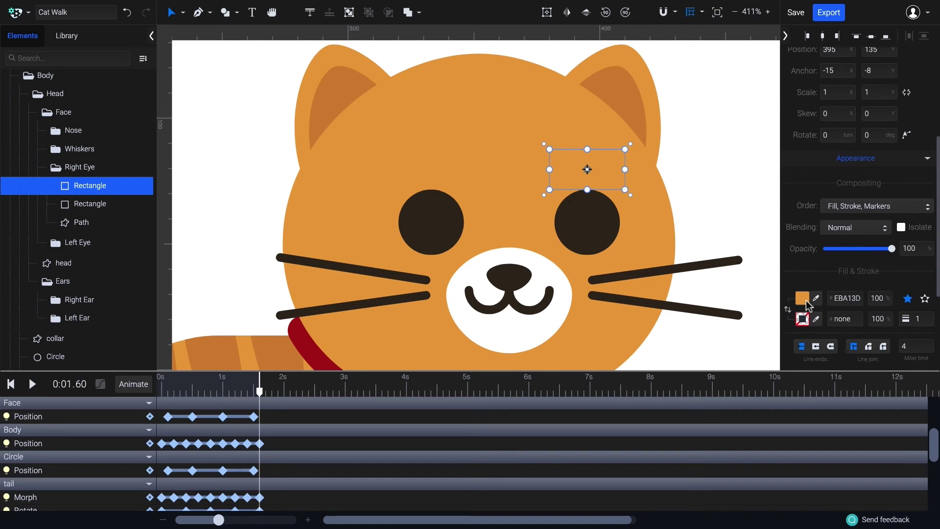
pyautogui.click(56, 243)
pyautogui.click(83, 262)
pyautogui.click(88, 280)
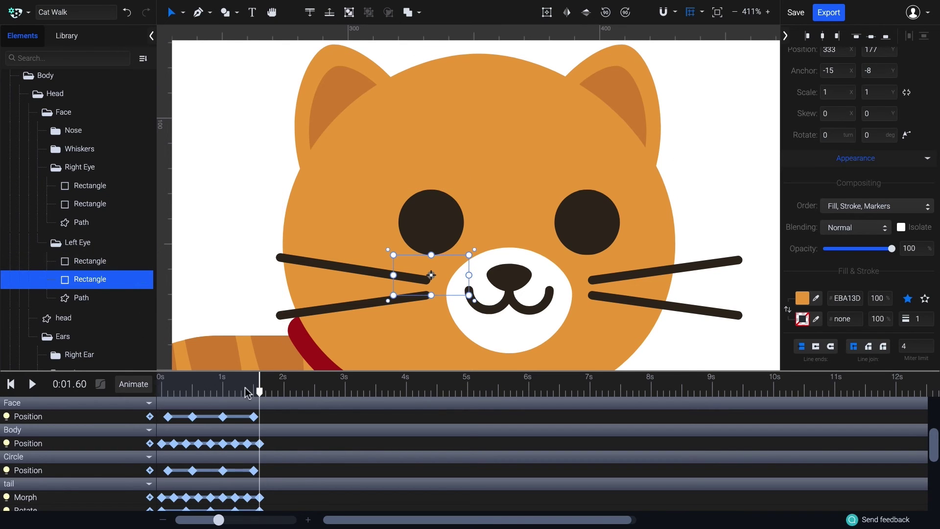
# Key both upper eyelids' Position at 0.50 s and lower them over the eyes at 0.70 s.
pyautogui.moveTo(259, 391); pyautogui.dragTo(198, 400)
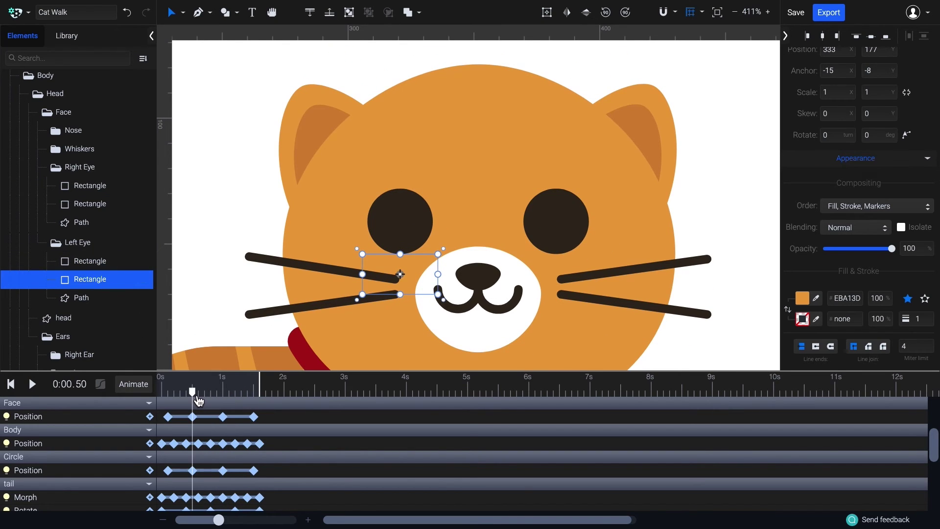
pyautogui.click(112, 261)
pyautogui.keyDown('shift'); pyautogui.click(112, 185); pyautogui.keyUp('shift')
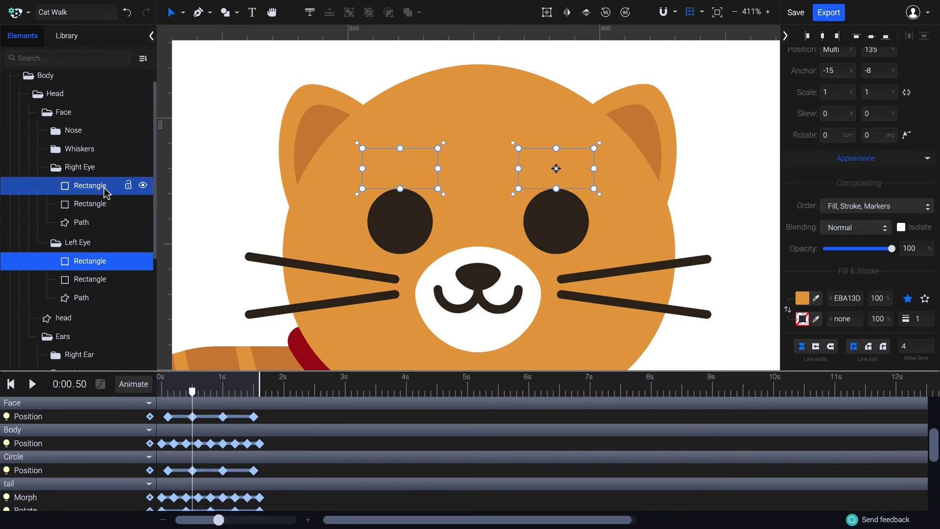
pyautogui.click(141, 385)
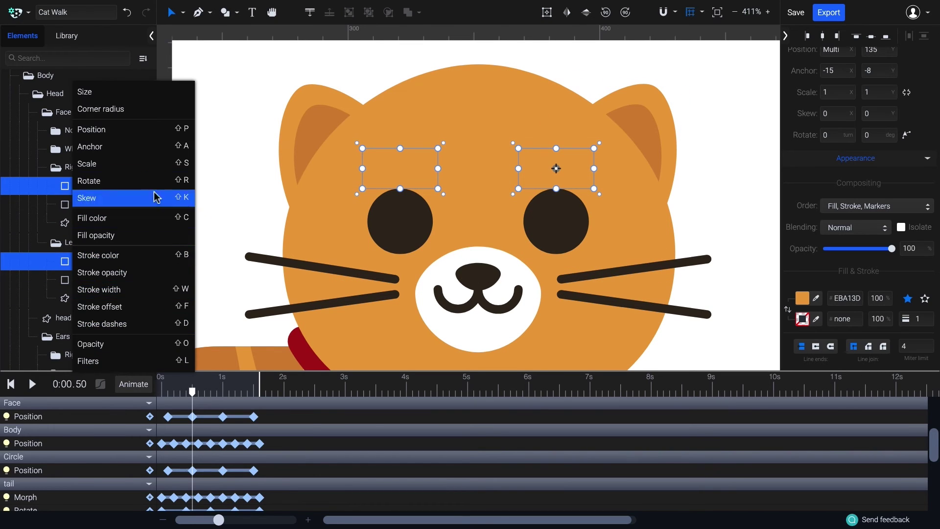
pyautogui.click(148, 131)
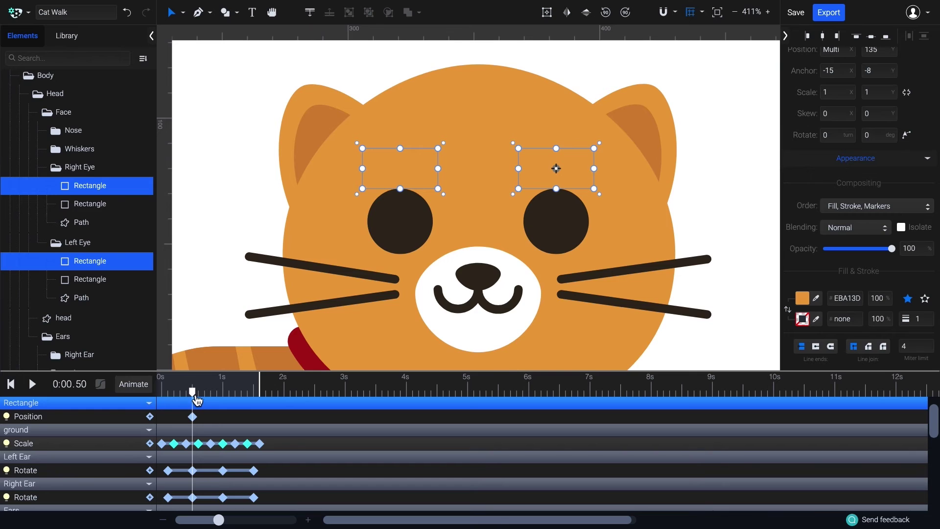
pyautogui.moveTo(197, 400); pyautogui.dragTo(209, 399)
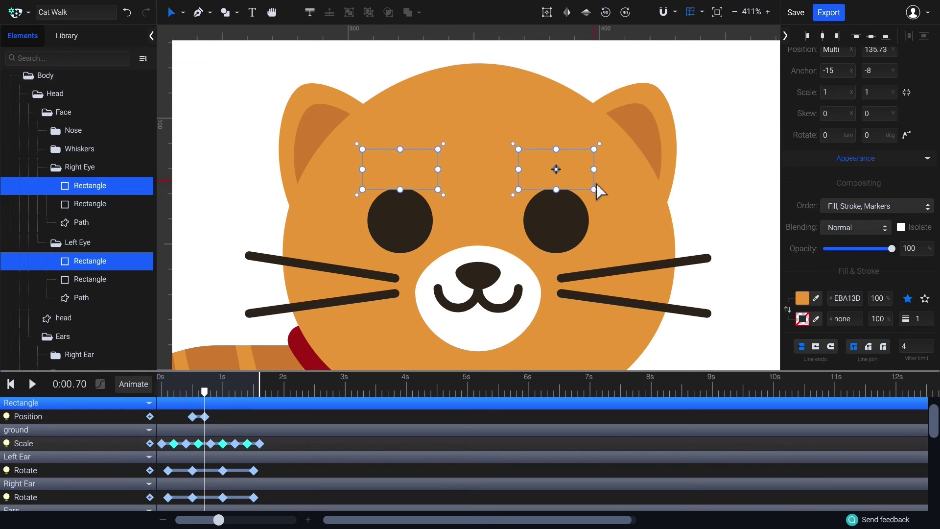
pyautogui.moveTo(596, 183); pyautogui.dragTo(599, 213)
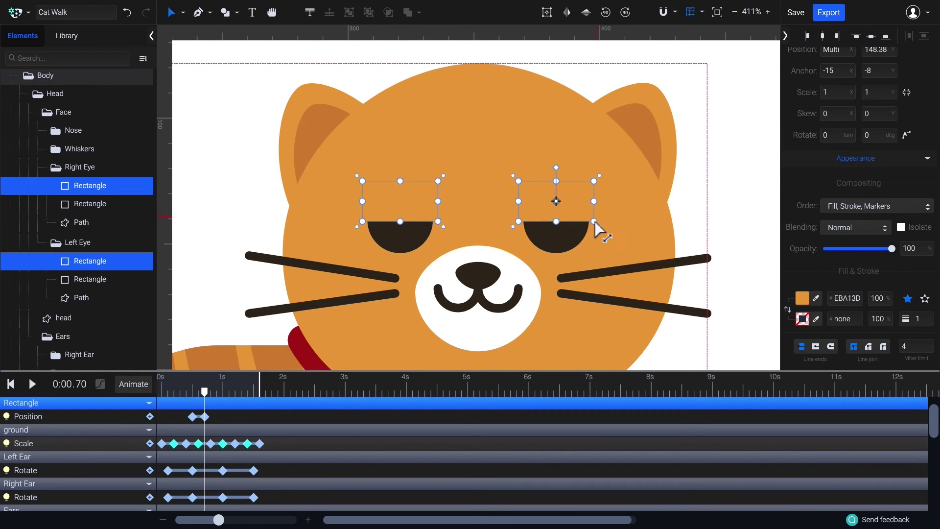
# Copy the upper eyelids' open keyframes to 0.90 s so the eyes reopen.
pyautogui.moveTo(211, 397); pyautogui.dragTo(216, 395)
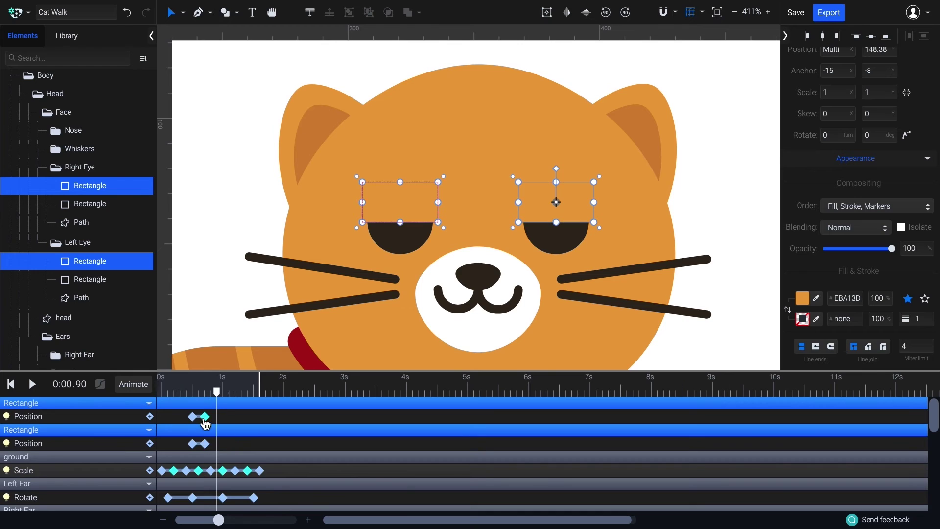
pyautogui.click(192, 416)
pyautogui.hotkey('ctrl', 'c')
pyautogui.hotkey('ctrl', 'v')
pyautogui.click(192, 443)
pyautogui.hotkey('ctrl', 'c')
pyautogui.hotkey('ctrl', 'v')
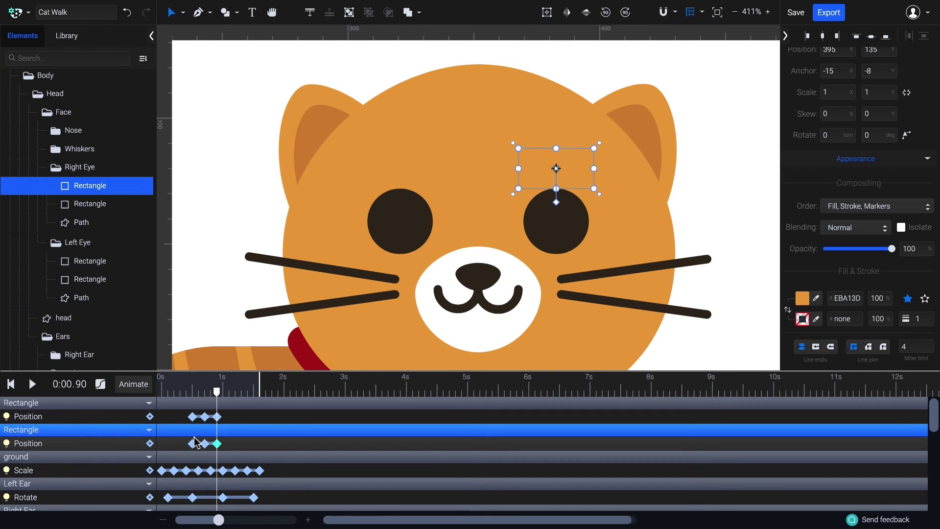
# Key both lower eyelids' Position and raise them over the eyes at 0.70 s.
pyautogui.click(90, 203)
pyautogui.keyDown('ctrl'); pyautogui.click(111, 280); pyautogui.keyUp('ctrl')
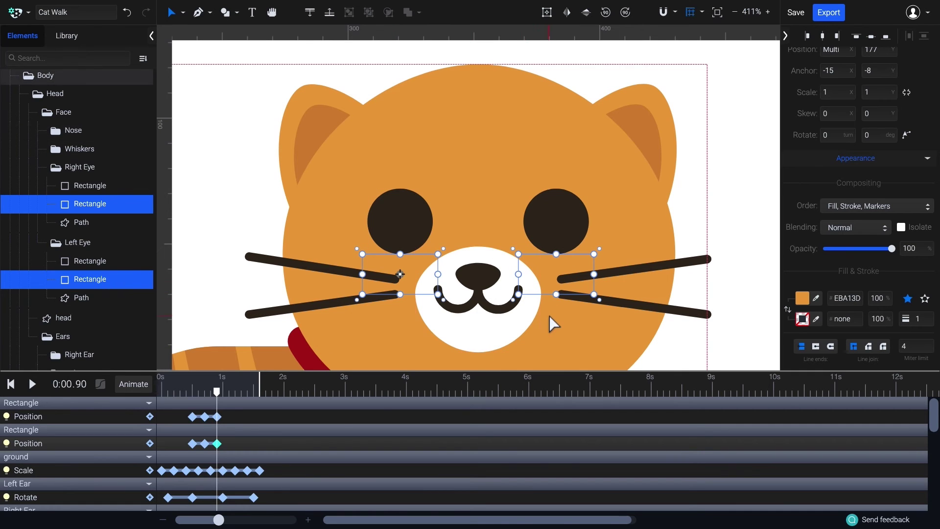
pyautogui.click(149, 390)
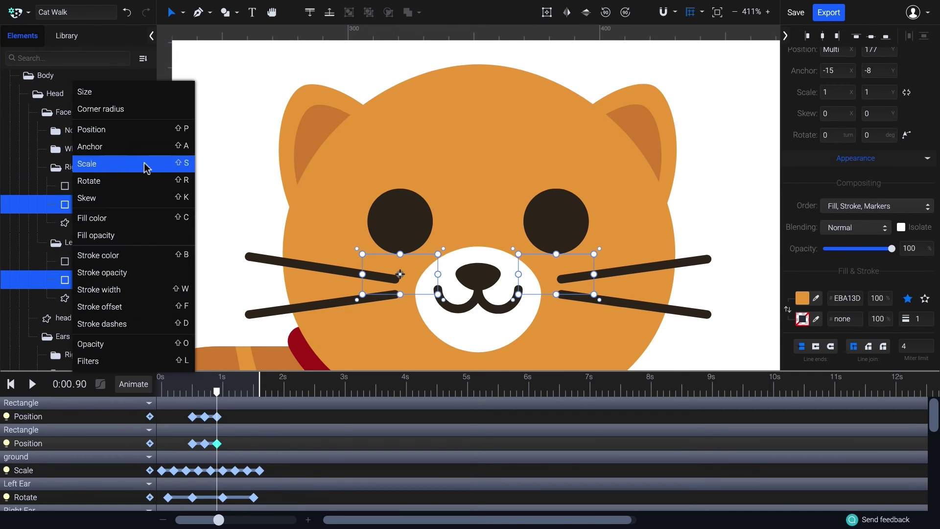
pyautogui.click(142, 129)
pyautogui.moveTo(220, 394); pyautogui.dragTo(207, 394)
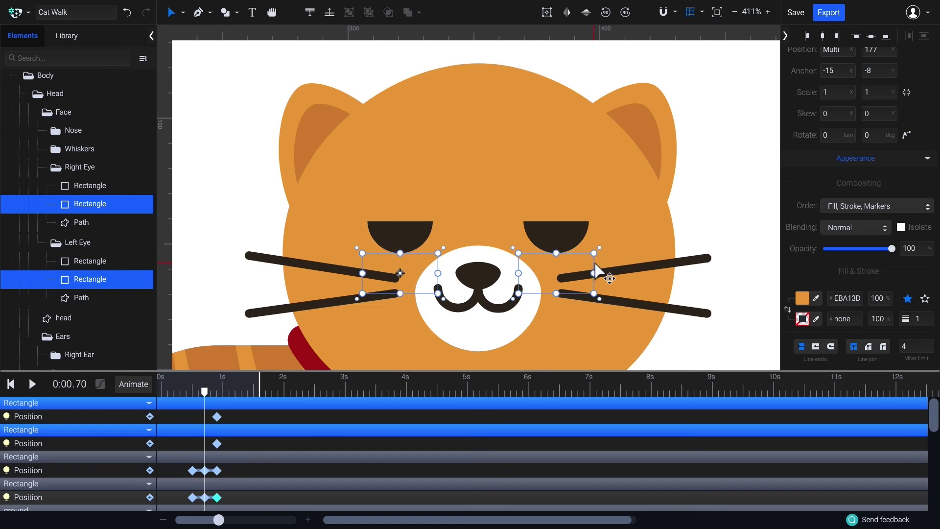
pyautogui.moveTo(596, 270); pyautogui.dragTo(599, 250)
# Paste the lower eyelids' open-eye keyframes at 0.50 s.
pyautogui.moveTo(204, 391)
pyautogui.mouseDown()
pyautogui.moveTo(192, 392)
pyautogui.moveTo(227, 393)
pyautogui.moveTo(196, 396)
pyautogui.mouseUp()
pyautogui.click(217, 417)
pyautogui.hotkey('ctrl', 'c')
pyautogui.hotkey('ctrl', 'v')
pyautogui.click(217, 443)
pyautogui.hotkey('ctrl', 'c')
pyautogui.hotkey('ctrl', 'v')
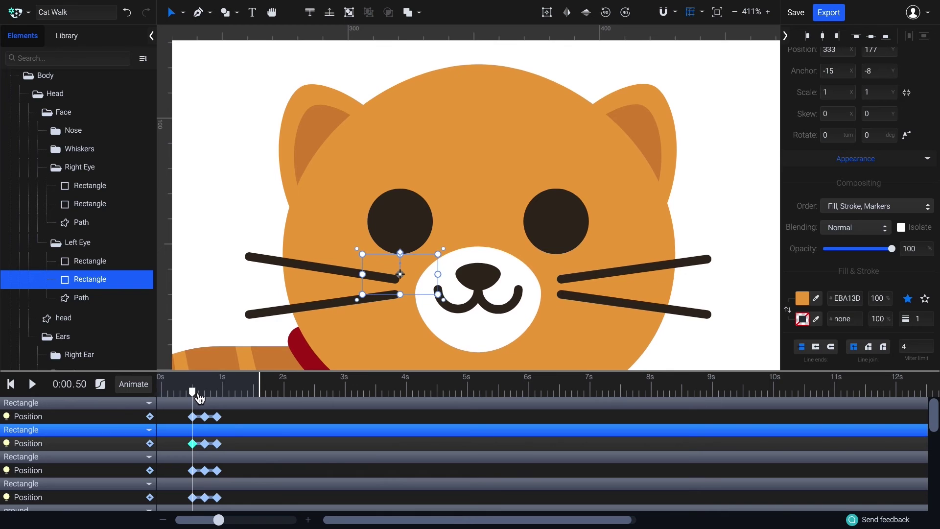
# Move the whisker's pivot to its inner end and select the lower-right whisker.
pyautogui.click(286, 311)
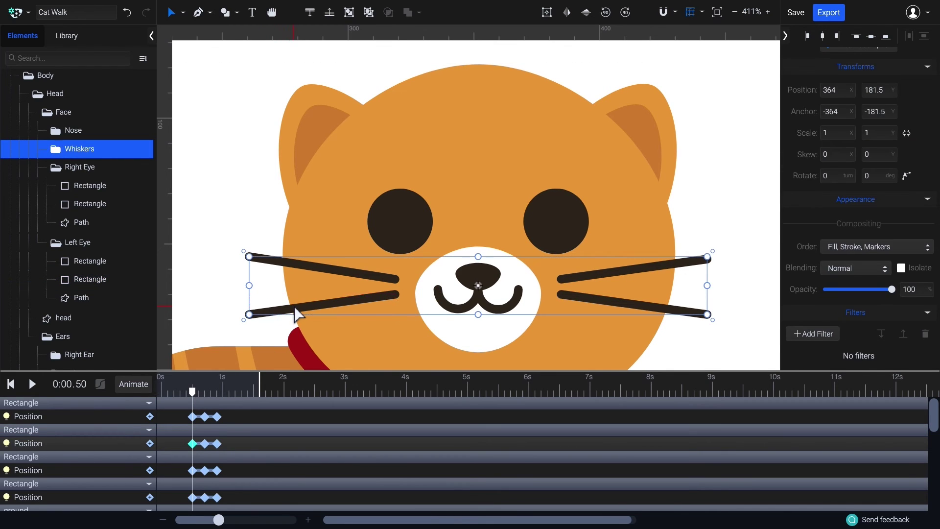
pyautogui.doubleClick(297, 313)
pyautogui.moveTo(323, 305); pyautogui.dragTo(396, 294)
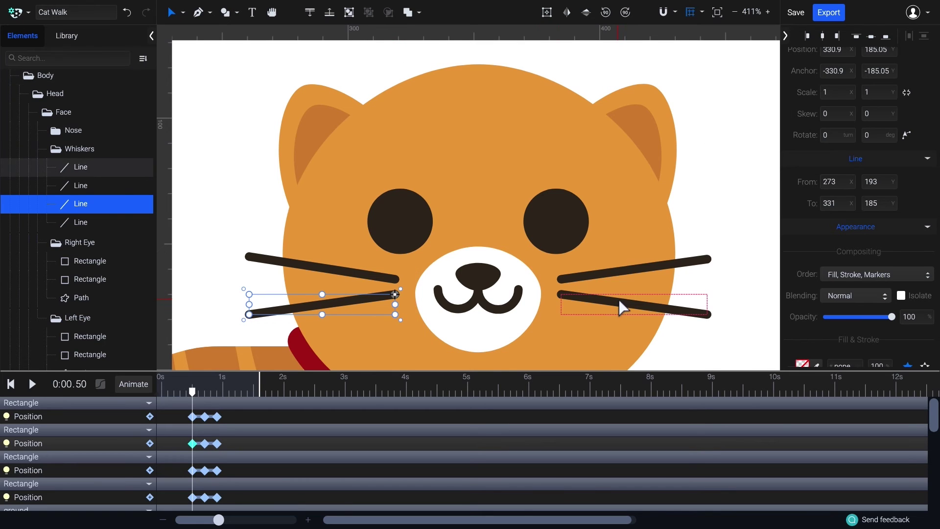
pyautogui.click(635, 305)
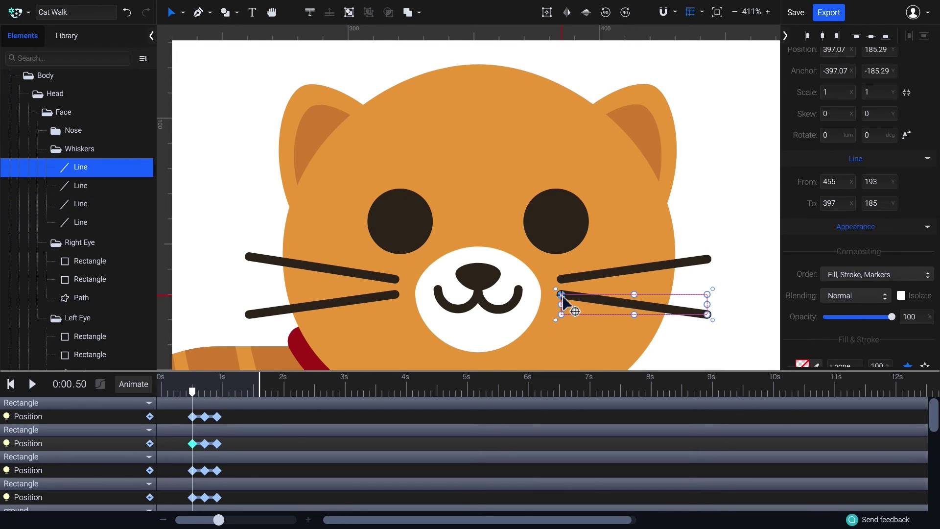
# Key the whisker's Rotate at 0.50 s, tilt it to -5.5° at 0.70 s, flat again at 0.90 s.
pyautogui.click(132, 386)
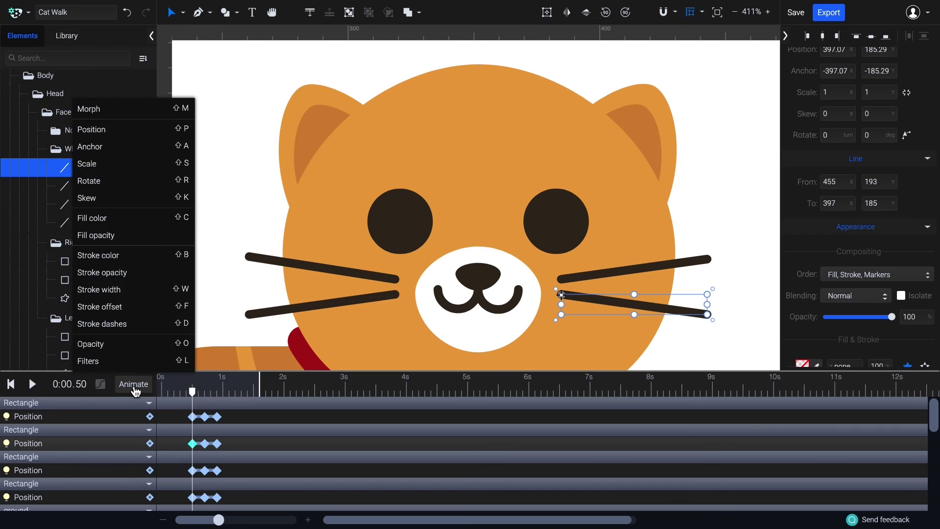
pyautogui.click(132, 183)
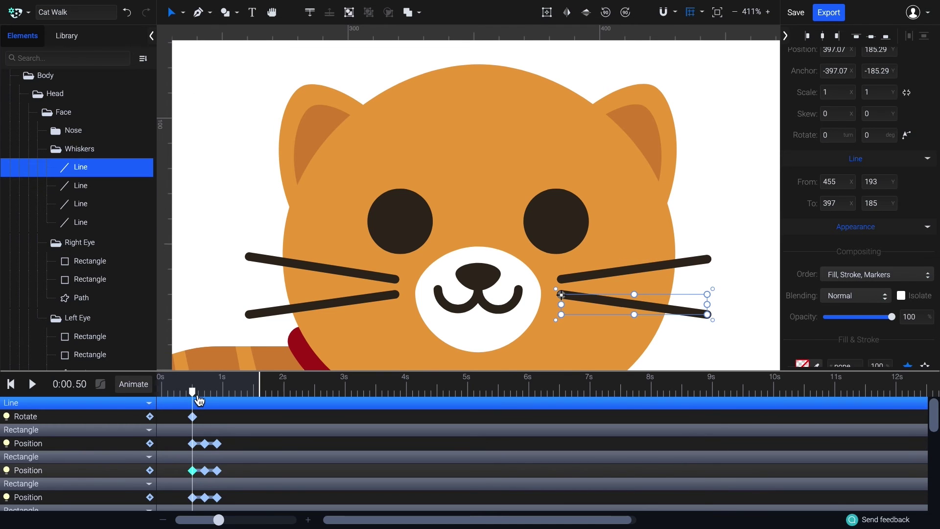
pyautogui.moveTo(198, 394); pyautogui.dragTo(211, 400)
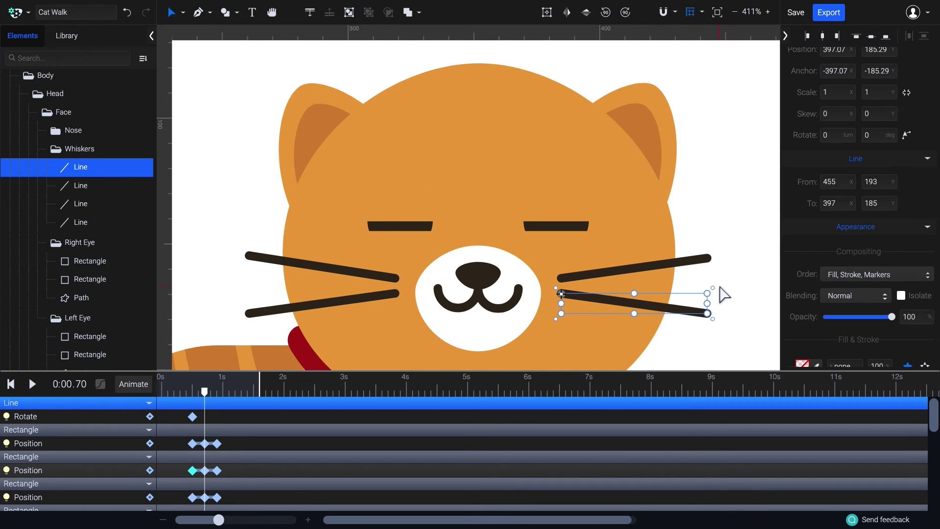
pyautogui.moveTo(714, 290); pyautogui.dragTo(714, 279)
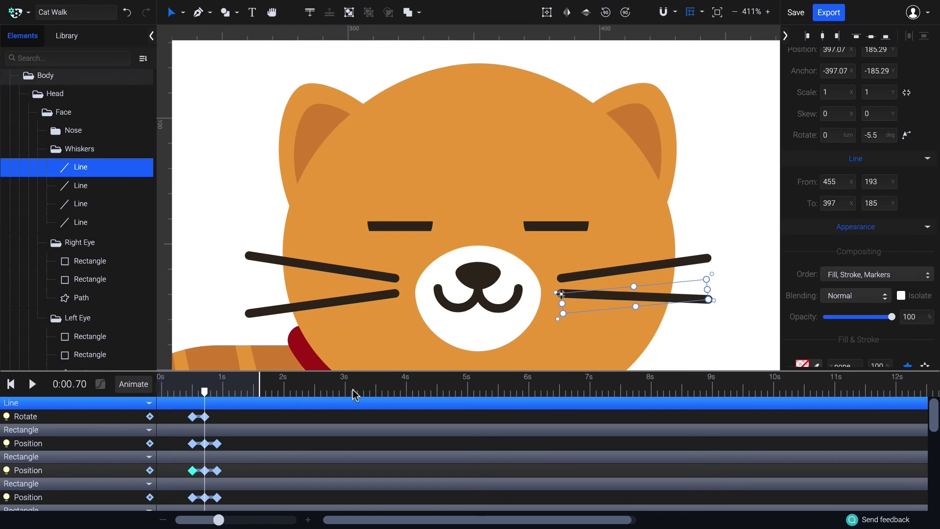
pyautogui.moveTo(205, 390); pyautogui.dragTo(216, 391)
pyautogui.click(193, 417)
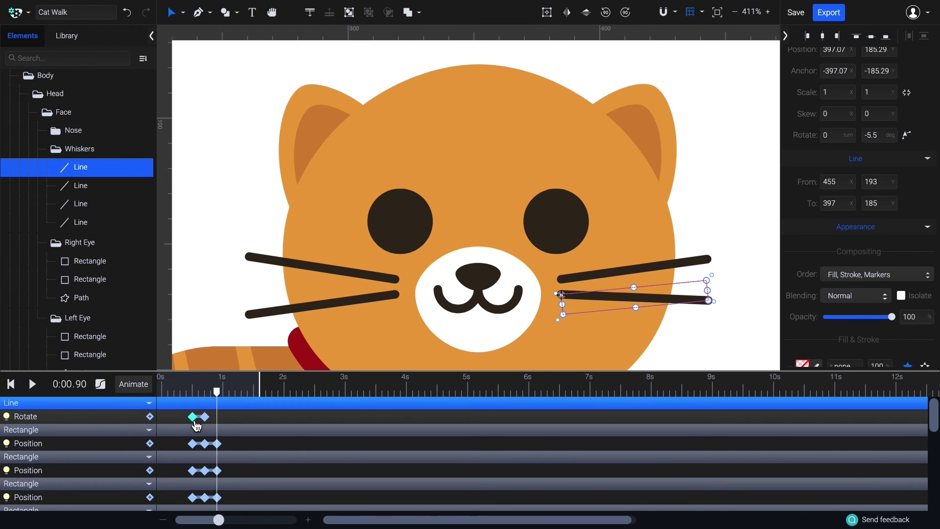
pyautogui.hotkey('ctrl', 'v')
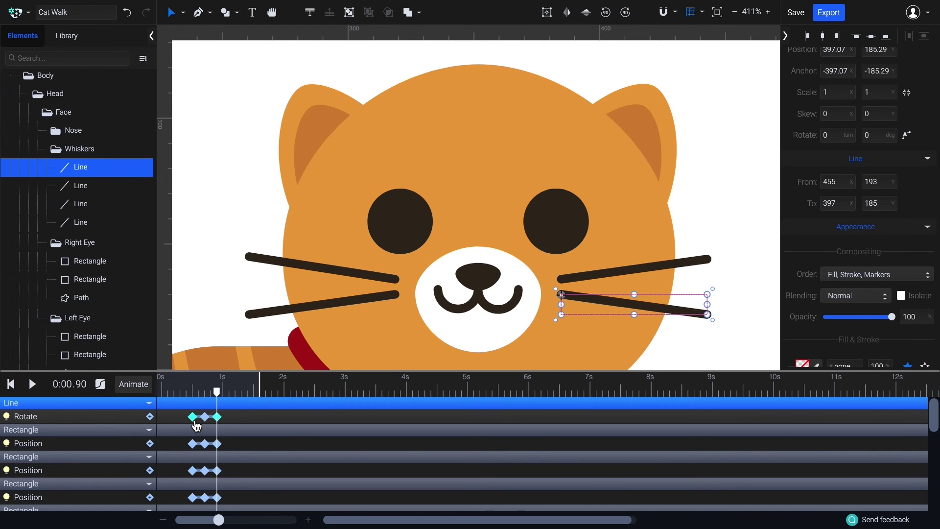
# Rotate the lower-left whisker about 5.55° at 0.70 s, resting at 0.50 s and 0.90 s.
pyautogui.click(269, 313)
pyautogui.click(136, 391)
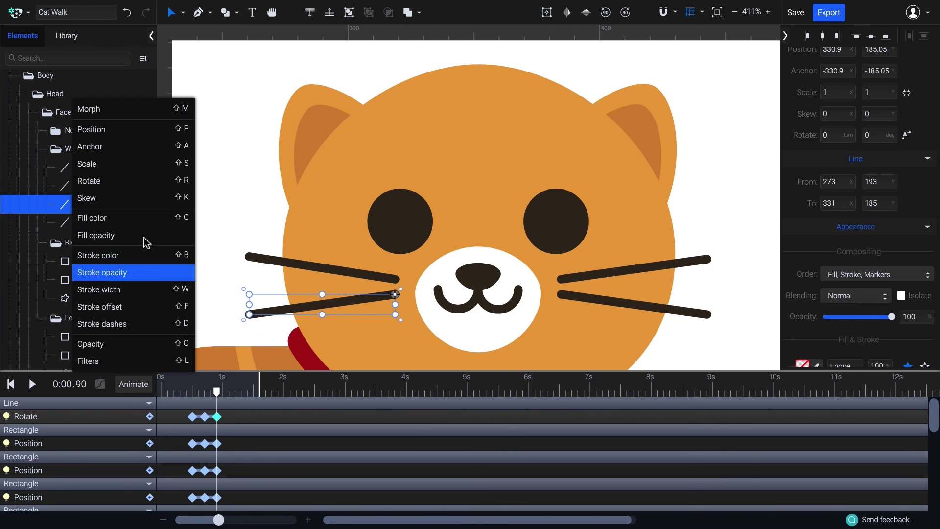
pyautogui.click(143, 181)
pyautogui.moveTo(218, 391); pyautogui.dragTo(210, 391)
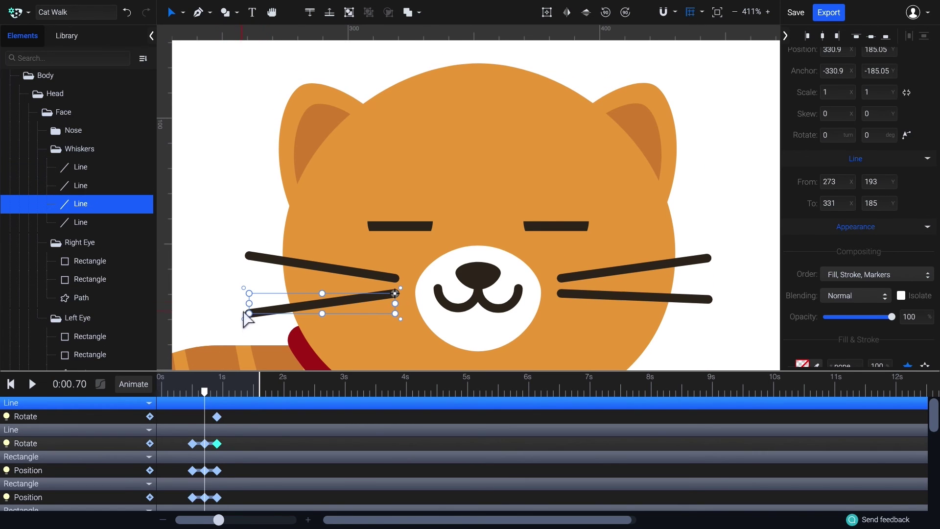
pyautogui.moveTo(243, 318); pyautogui.dragTo(243, 319)
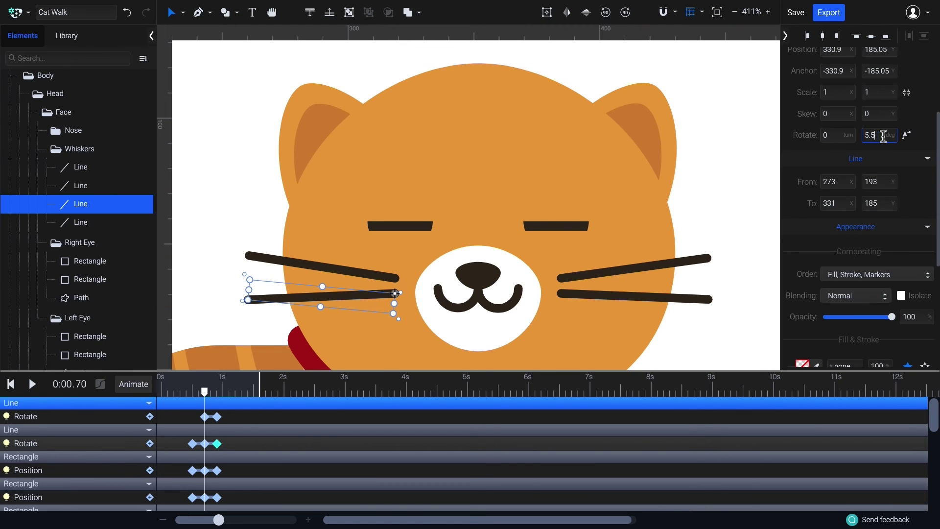
pyautogui.moveTo(204, 391); pyautogui.dragTo(192, 391)
pyautogui.click(217, 416)
pyautogui.hotkey('ctrl', 'c')
pyautogui.hotkey('ctrl', 'v')
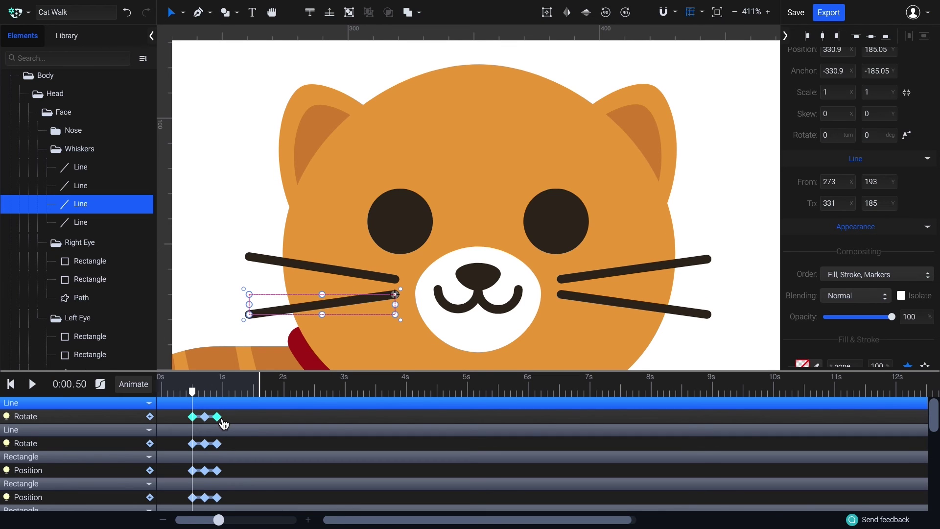
pyautogui.moveTo(196, 397); pyautogui.dragTo(209, 392)
# Preview and close the export window, return to 0.50 s, and zoom the timeline in.
pyautogui.click(837, 14)
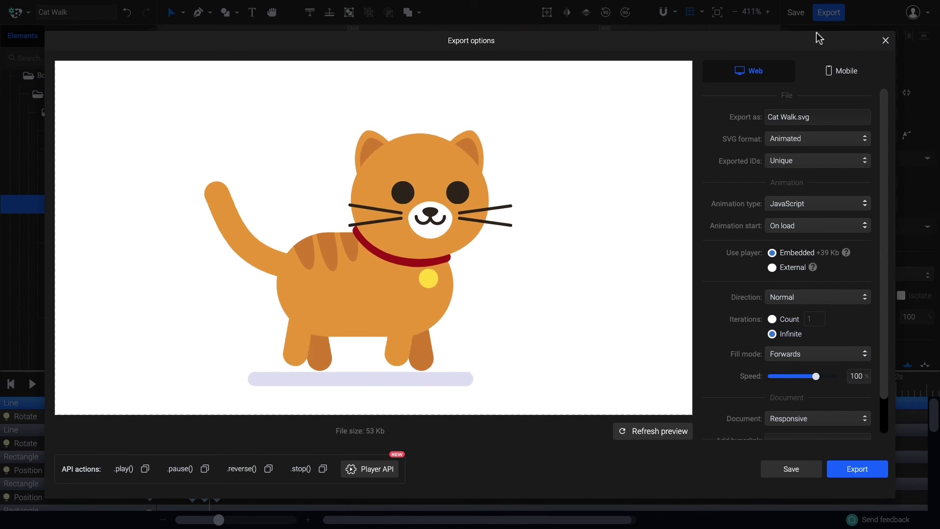
pyautogui.click(885, 42)
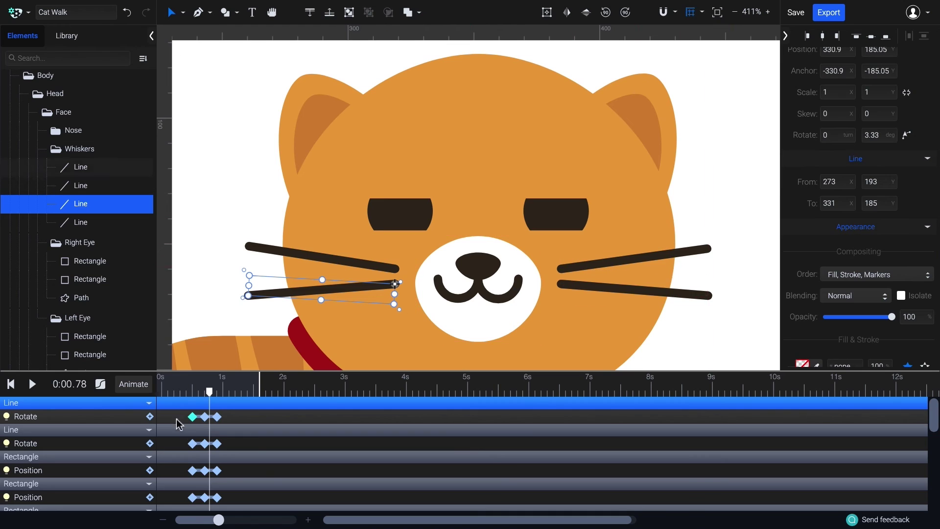
pyautogui.moveTo(209, 392); pyautogui.dragTo(199, 394)
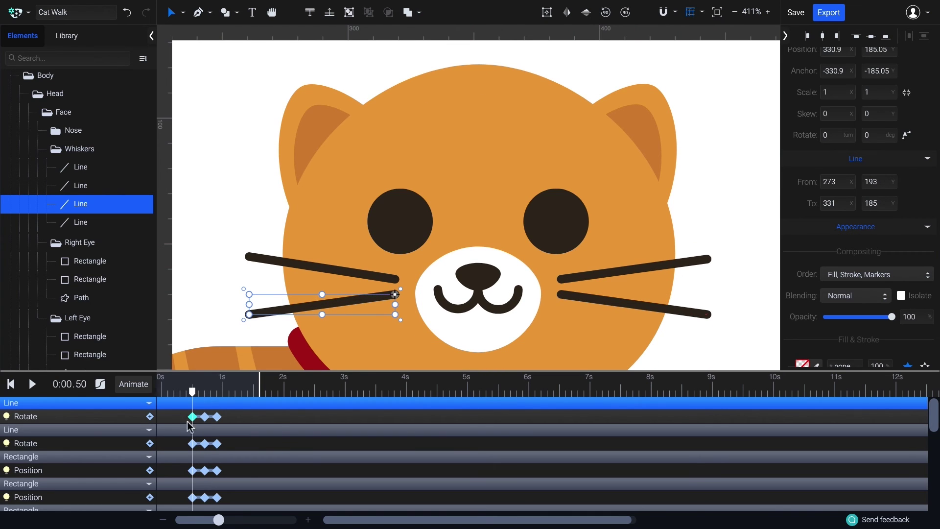
pyautogui.moveTo(212, 518); pyautogui.dragTo(252, 522)
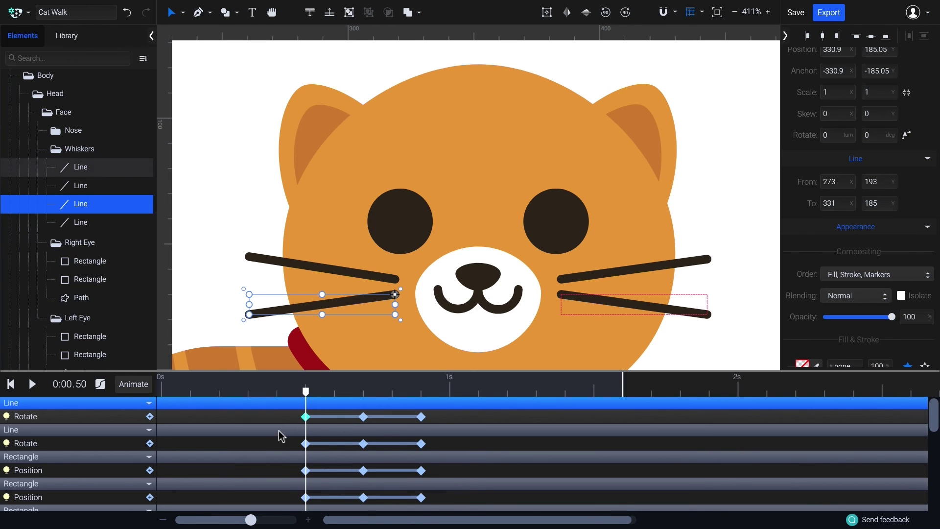
# Select the four eyelid rectangles of both eyes.
pyautogui.click(113, 261)
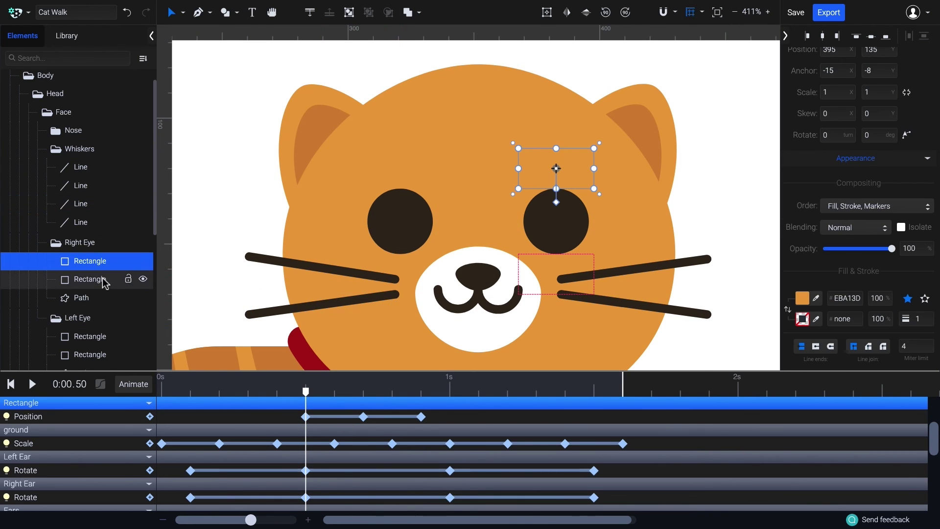
pyautogui.keyDown('ctrl'); pyautogui.click(98, 279); pyautogui.keyUp('ctrl')
pyautogui.keyDown('ctrl'); pyautogui.click(98, 337); pyautogui.keyUp('ctrl')
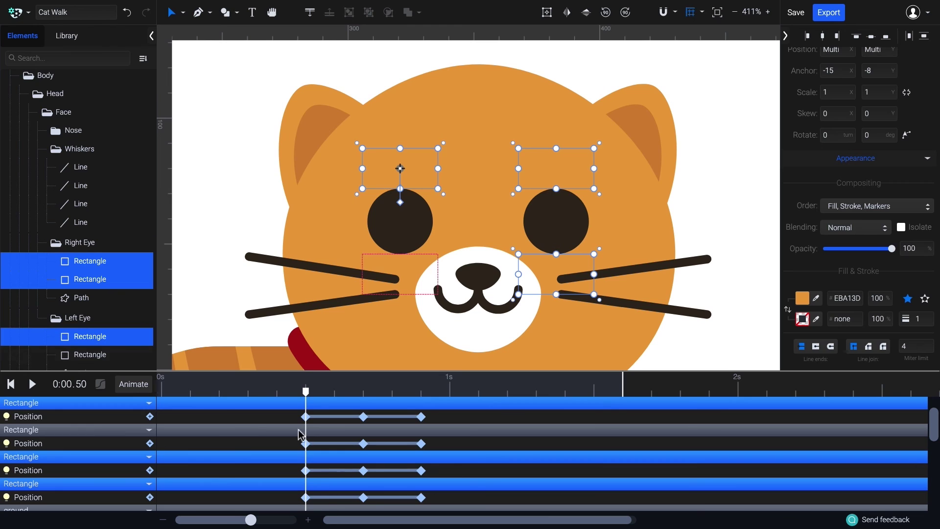
# Move the blink's middle and end Position keyframes to 0.60s and 0.70s, then preview.
pyautogui.moveTo(316, 507); pyautogui.dragTo(316, 506)
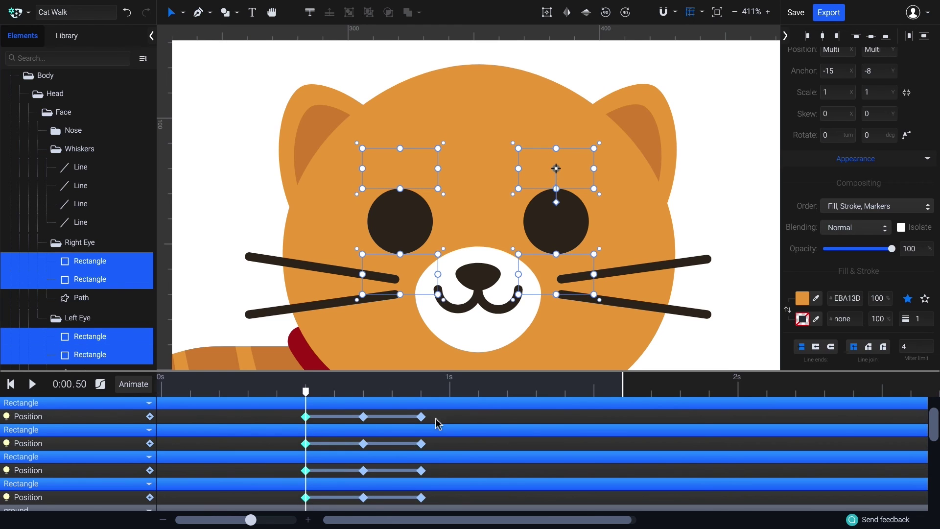
pyautogui.moveTo(372, 423); pyautogui.dragTo(340, 421)
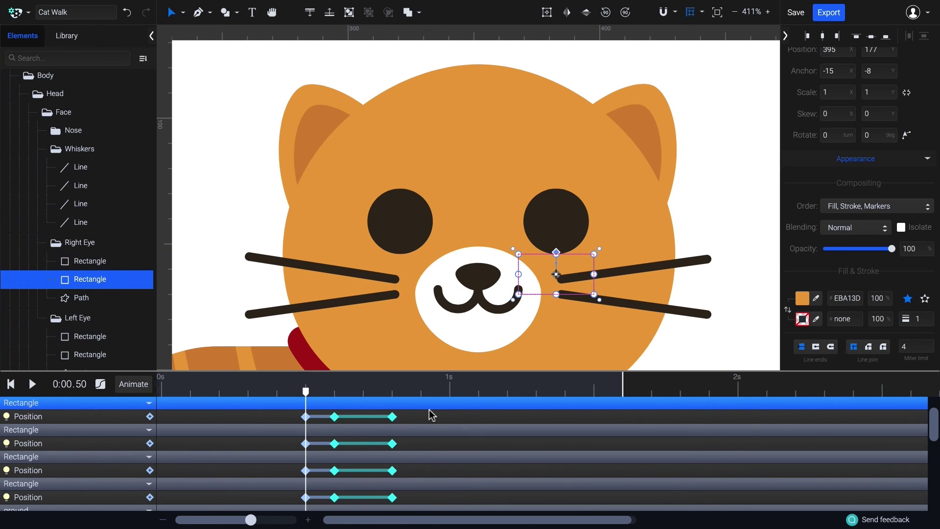
pyautogui.moveTo(394, 505); pyautogui.dragTo(394, 504)
pyautogui.moveTo(394, 419); pyautogui.dragTo(366, 421)
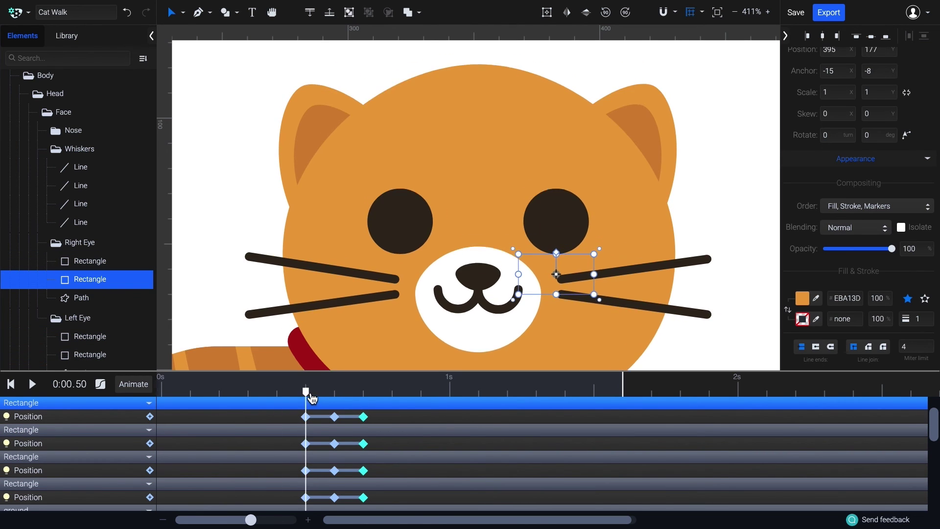
pyautogui.moveTo(312, 397)
pyautogui.mouseDown()
pyautogui.moveTo(368, 398)
pyautogui.moveTo(300, 405)
pyautogui.moveTo(338, 396)
pyautogui.moveTo(296, 396)
pyautogui.mouseUp()
# Apply Step Start easing to the four first eyelid Position keyframes and preview the blink.
pyautogui.moveTo(313, 495); pyautogui.dragTo(319, 506)
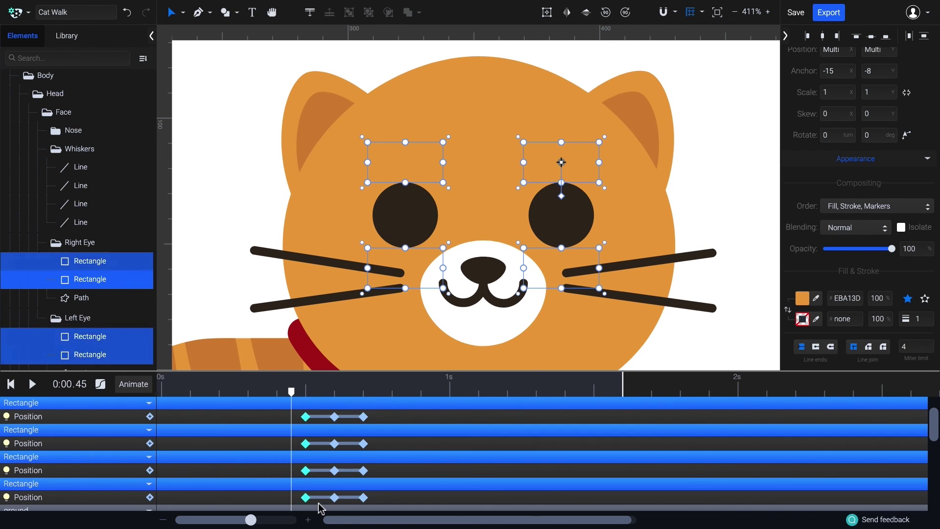
pyautogui.click(100, 383)
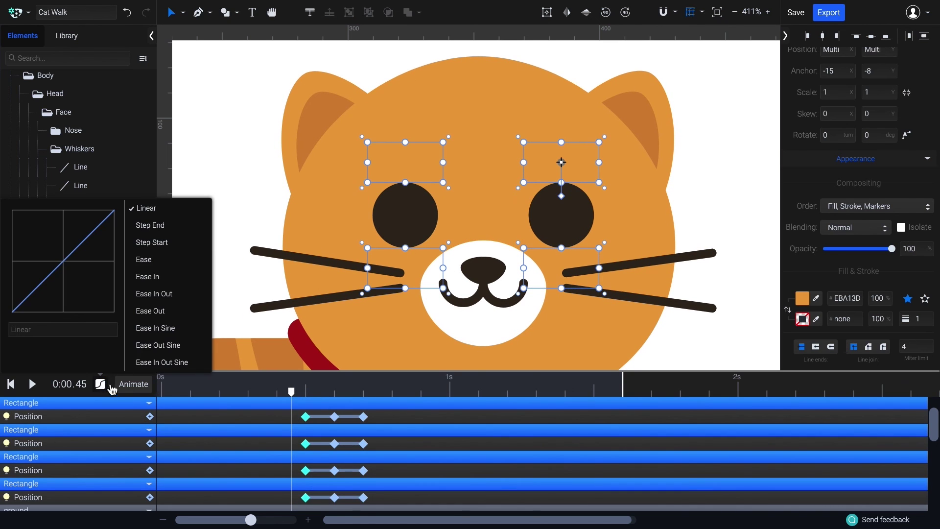
pyautogui.click(174, 243)
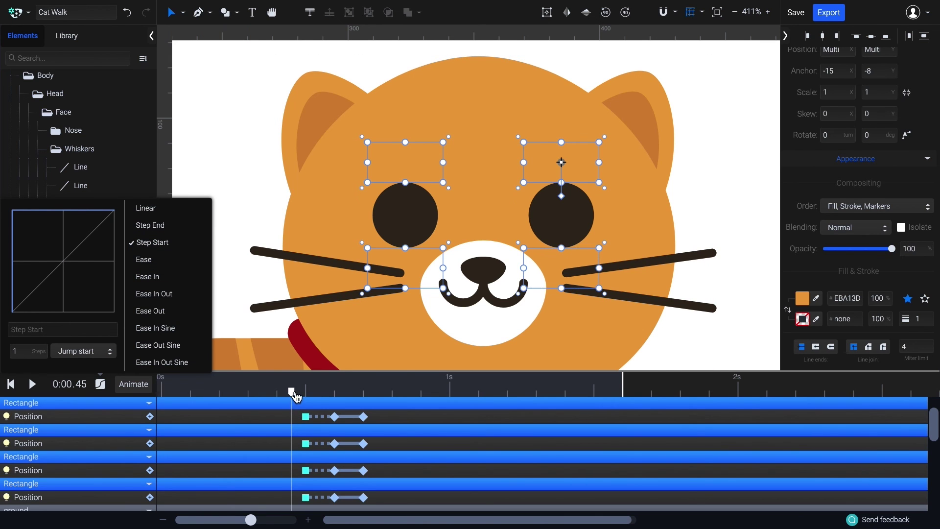
pyautogui.moveTo(295, 396); pyautogui.dragTo(332, 399)
# Compare Step End easing on the eyelid keyframes, then revert to Step Start.
pyautogui.click(334, 417)
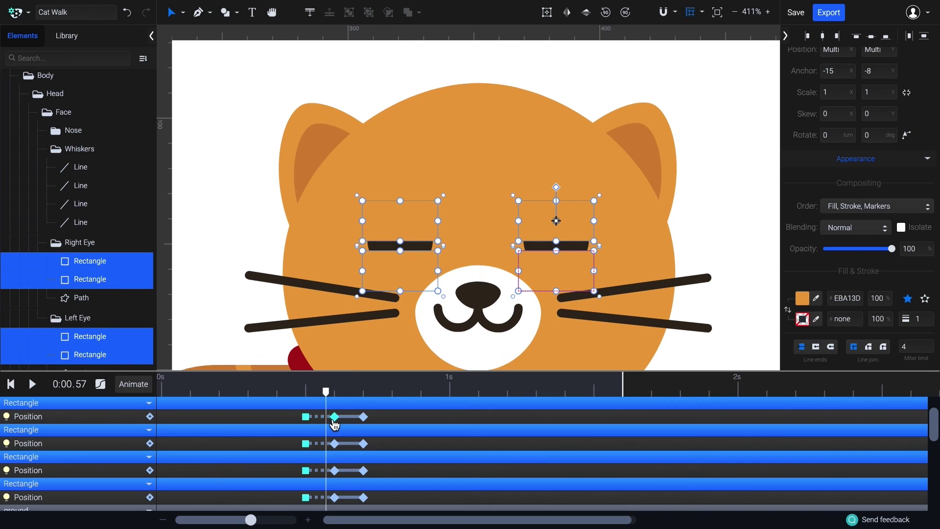
pyautogui.click(106, 384)
pyautogui.click(149, 225)
pyautogui.moveTo(326, 392)
pyautogui.mouseDown()
pyautogui.moveTo(312, 393)
pyautogui.moveTo(343, 399)
pyautogui.moveTo(323, 396)
pyautogui.mouseUp()
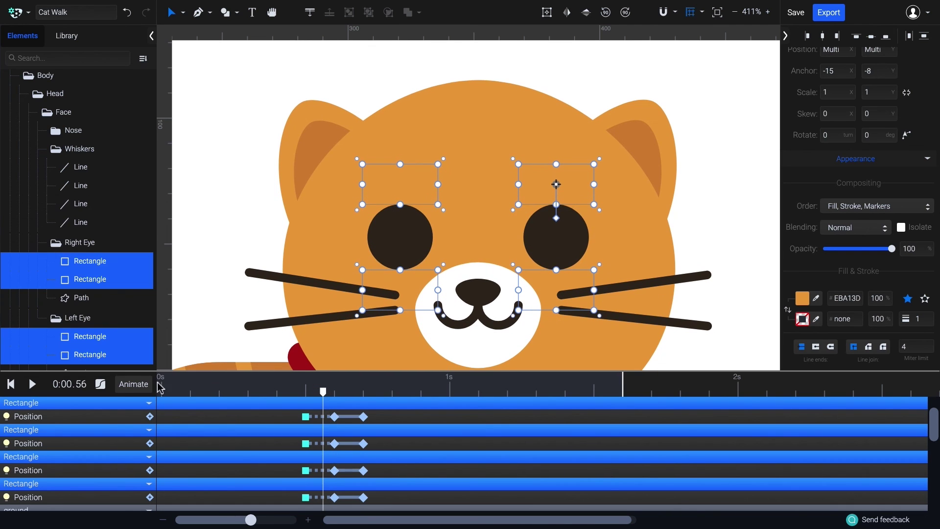
pyautogui.click(100, 383)
pyautogui.click(168, 245)
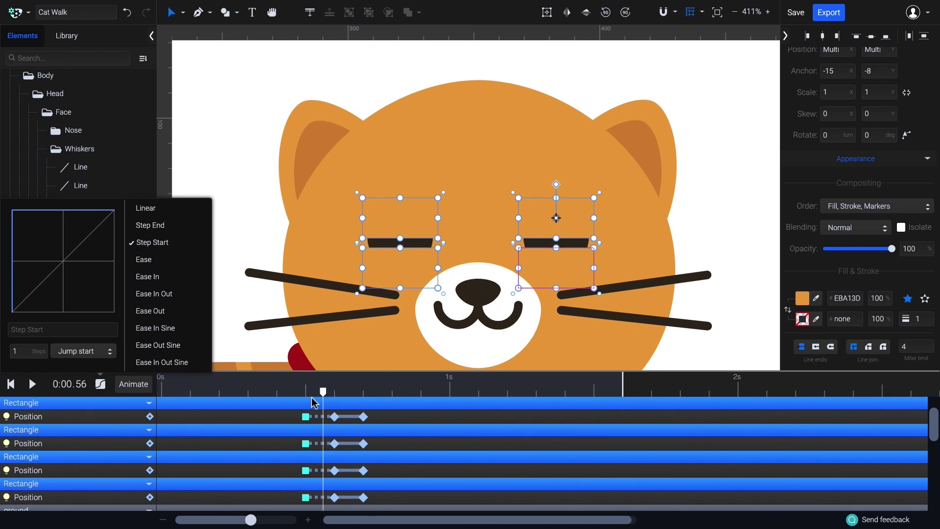
pyautogui.moveTo(328, 399)
pyautogui.mouseDown()
pyautogui.moveTo(313, 399)
pyautogui.moveTo(331, 401)
pyautogui.moveTo(323, 396)
pyautogui.mouseUp()
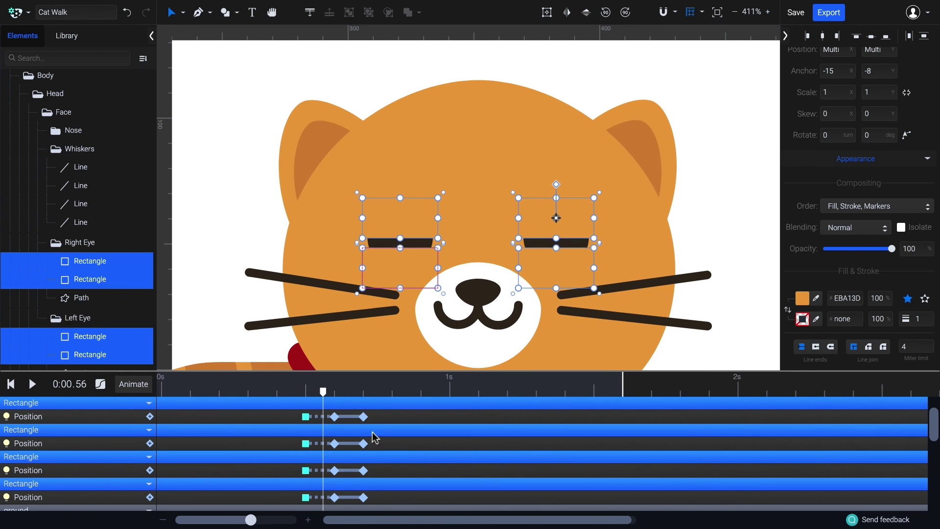
# Give both whiskers' 0.50s Rotate keyframes Ease Out Back easing and preview the twitch.
pyautogui.scroll(2, 380, 447)
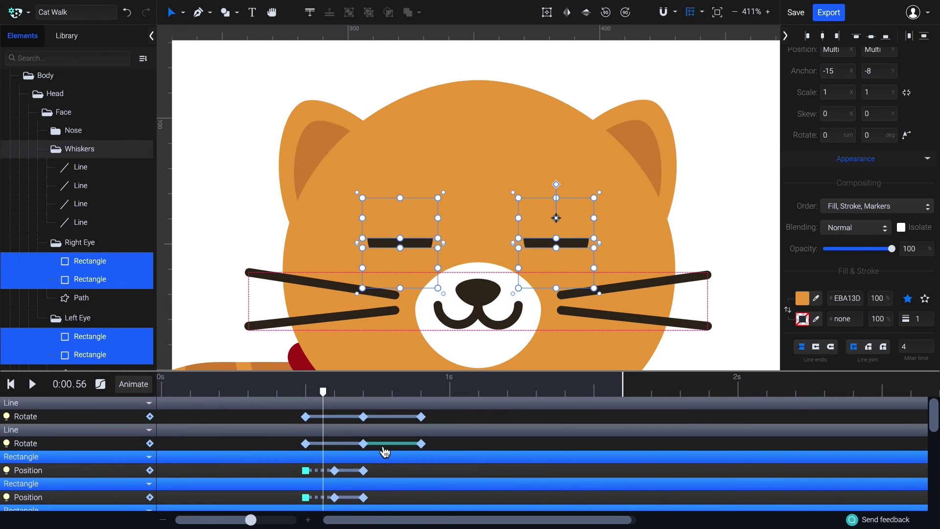
pyautogui.moveTo(316, 395); pyautogui.dragTo(373, 409)
pyautogui.moveTo(289, 413); pyautogui.dragTo(312, 447)
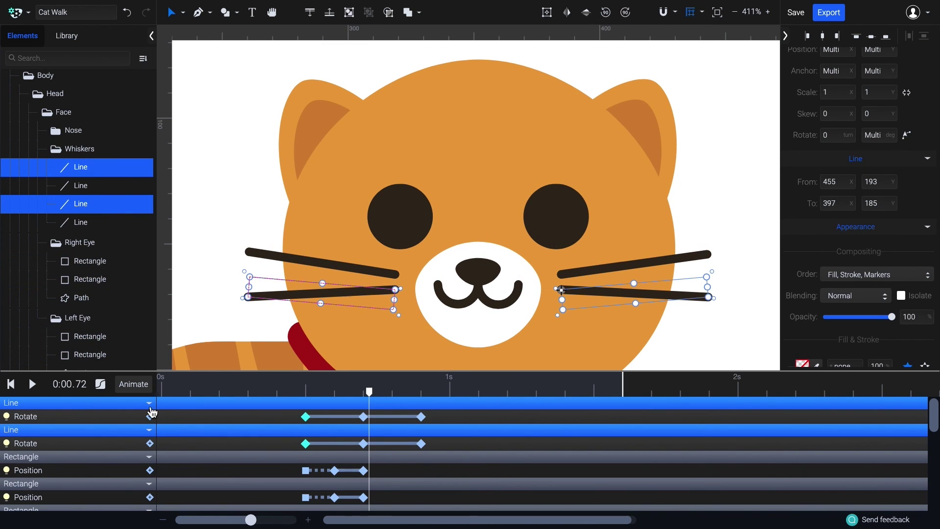
pyautogui.click(100, 384)
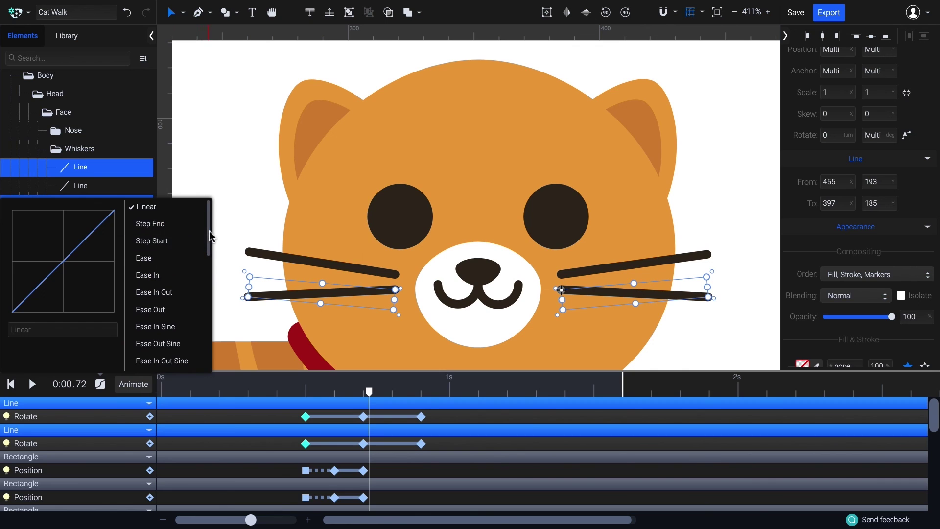
pyautogui.moveTo(209, 237); pyautogui.dragTo(211, 351)
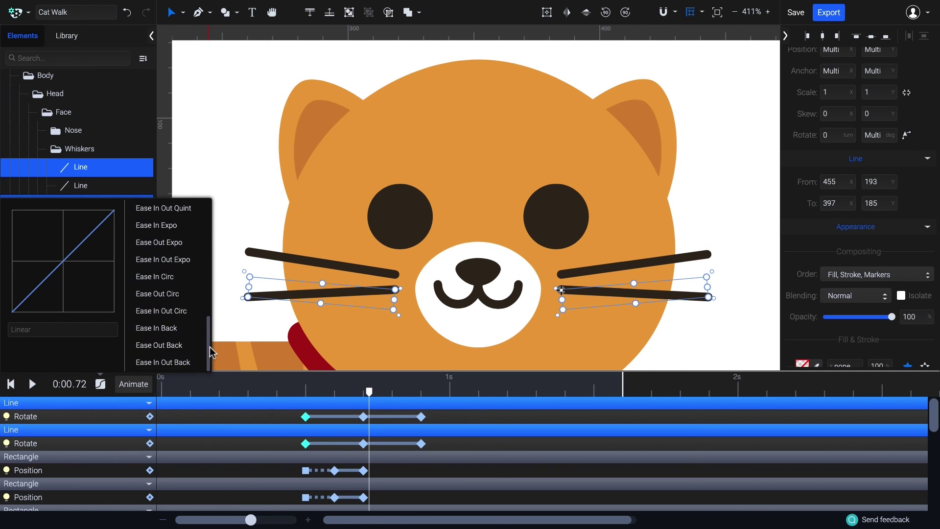
pyautogui.click(189, 352)
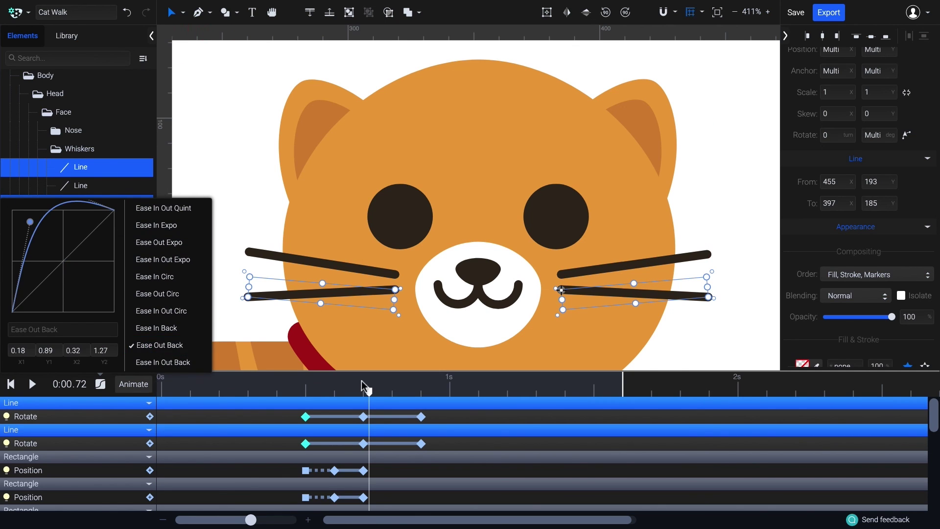
pyautogui.moveTo(362, 387); pyautogui.dragTo(342, 399)
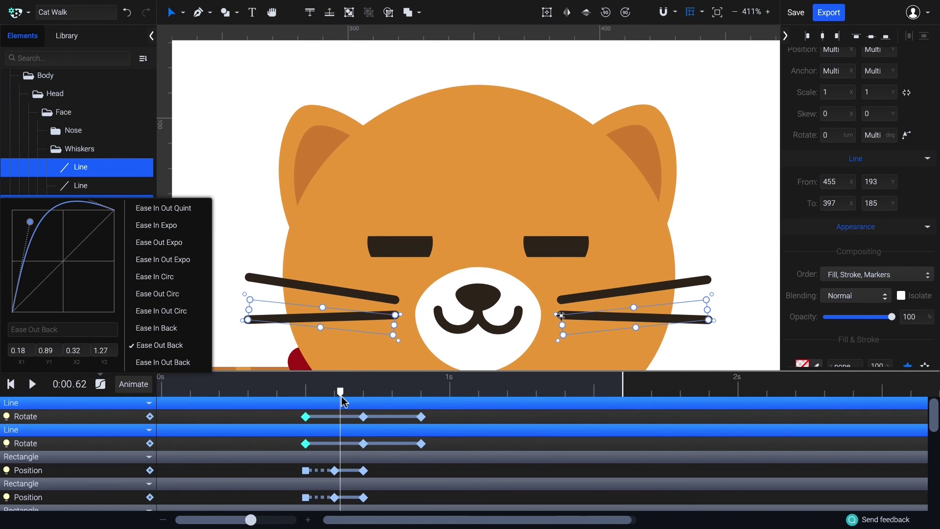
# Close the easing menu and open Export to preview Cat Walk.svg looping infinitely.
pyautogui.press('Escape')
pyautogui.click(828, 13)
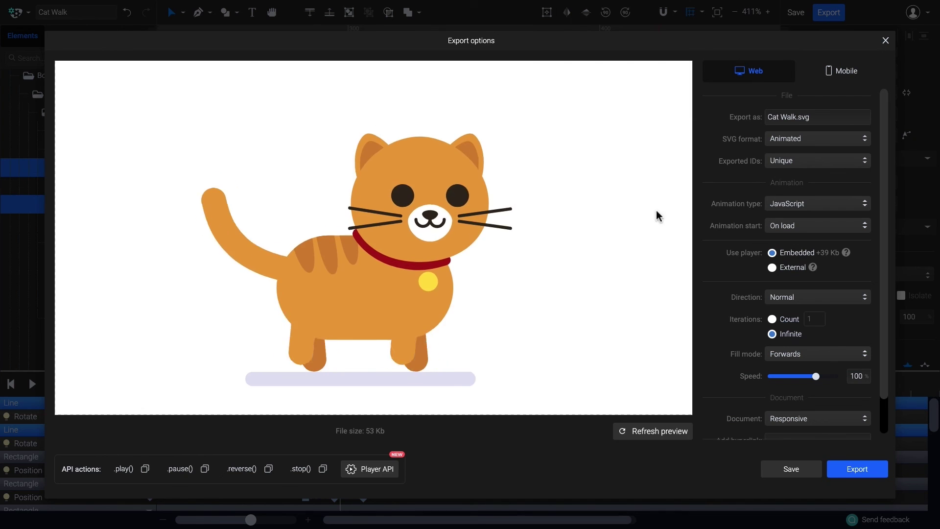